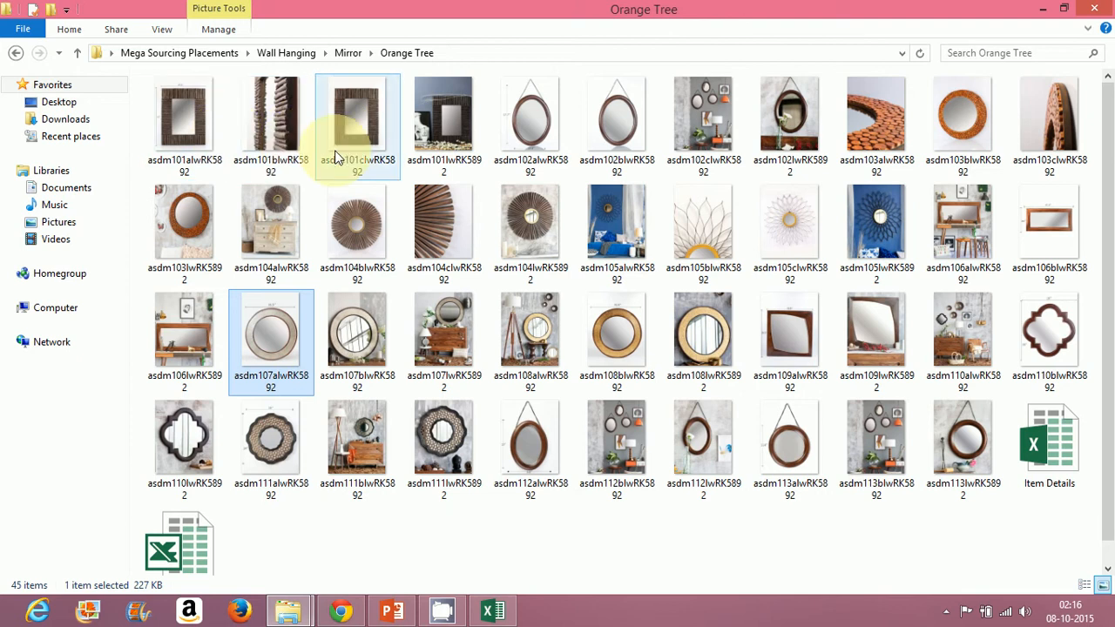
Open the file name of the first asdm101 mirror picture for editing to examine its product code, and keep the name.
right_click(189, 163)
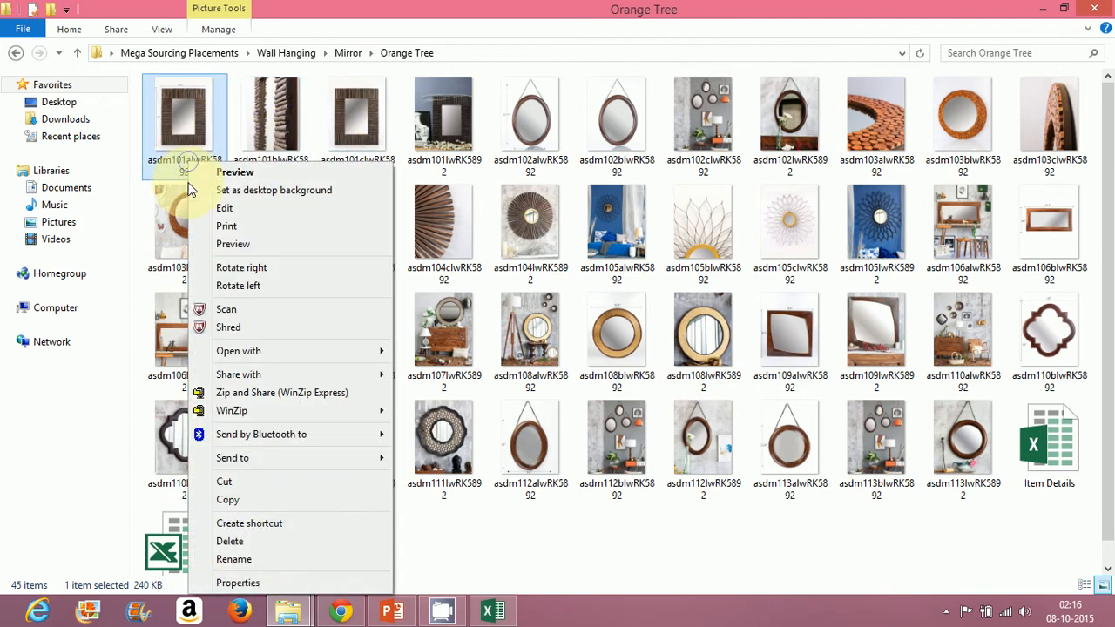
click(248, 559)
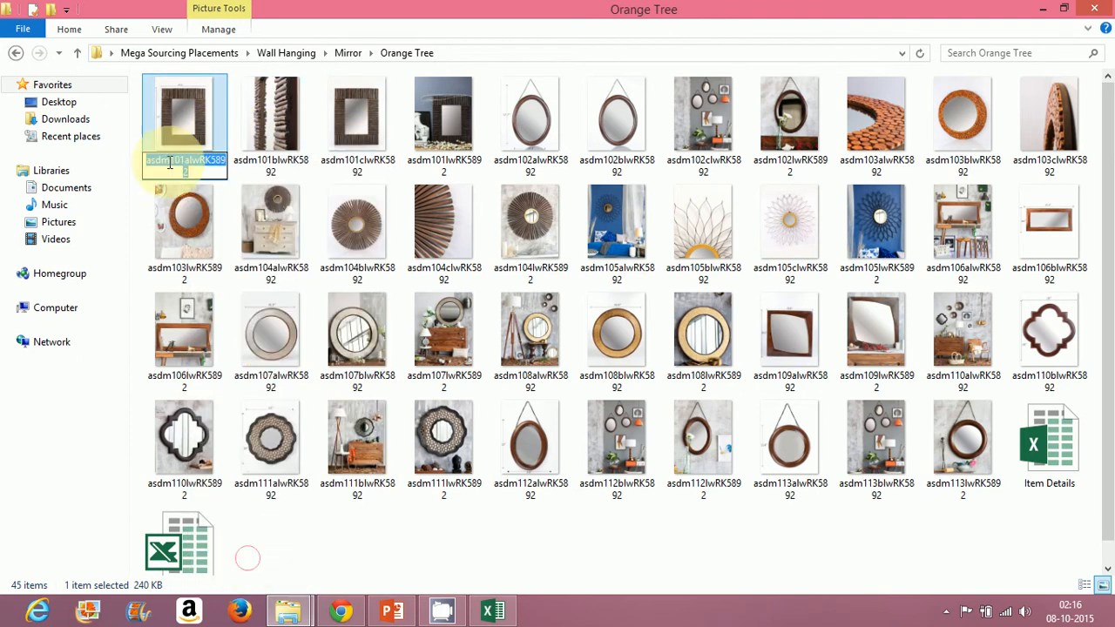
click(158, 162)
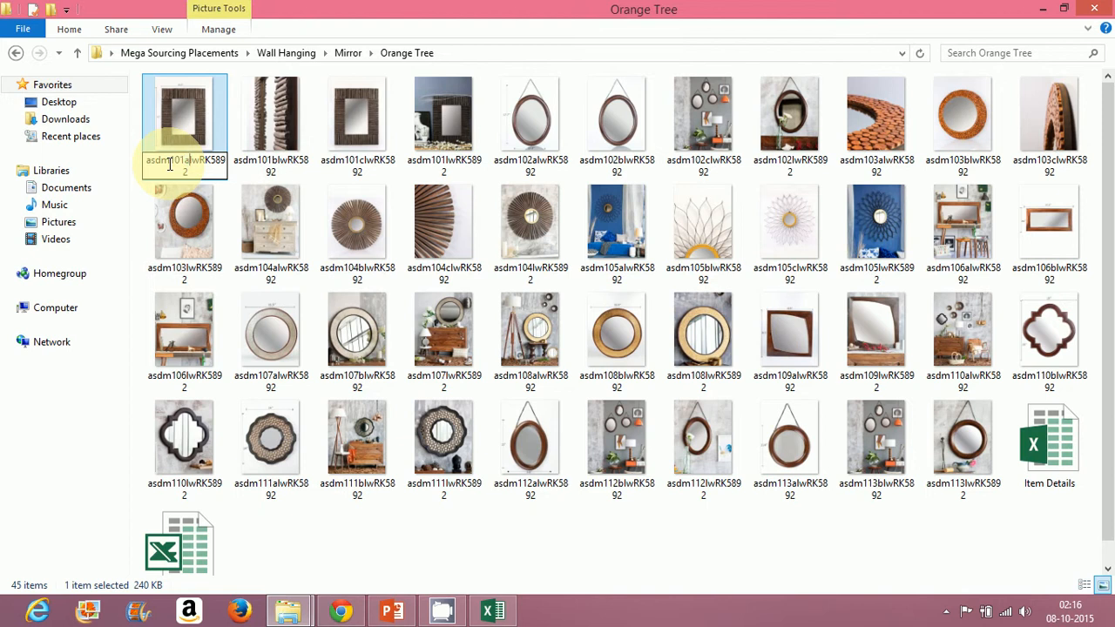
key(Return)
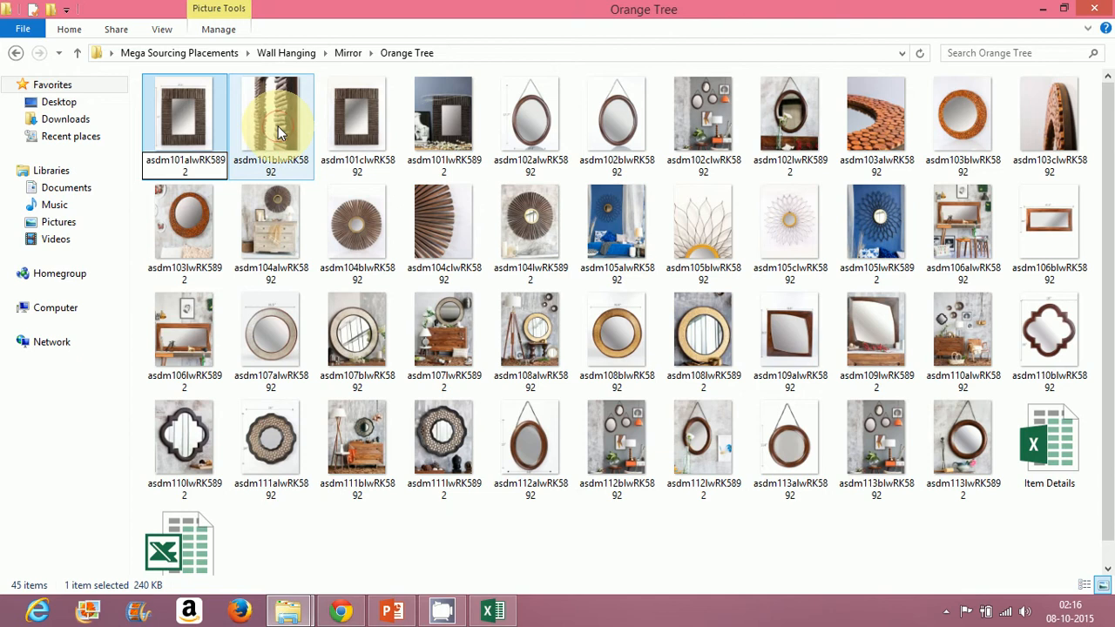
click(275, 136)
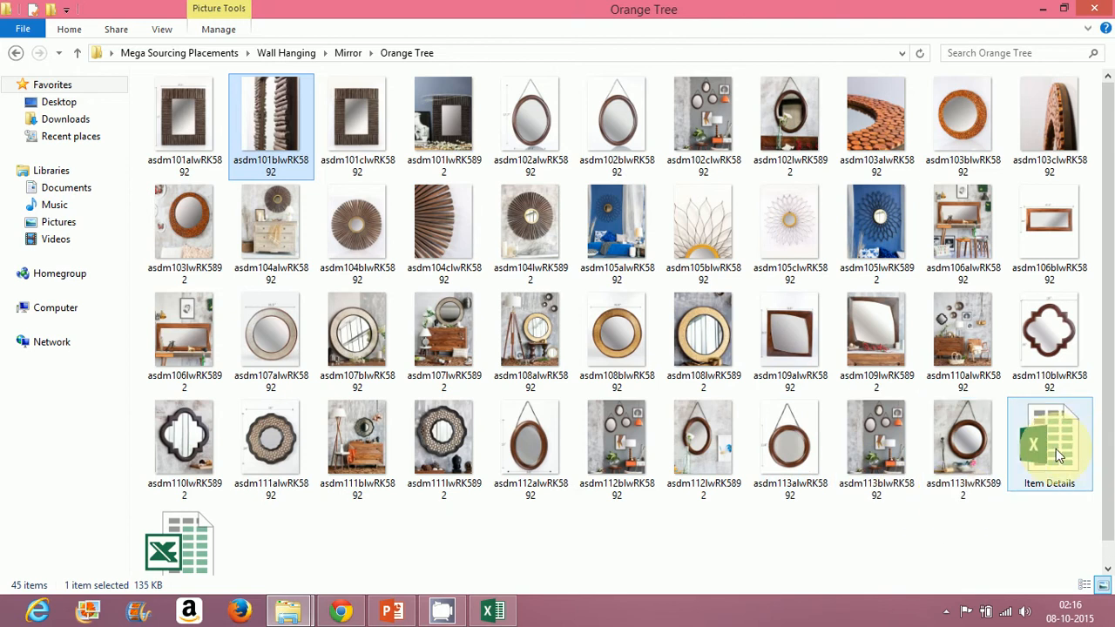
Switch to the Item Details workbook in Excel and review the product codes in the Code column.
click(497, 611)
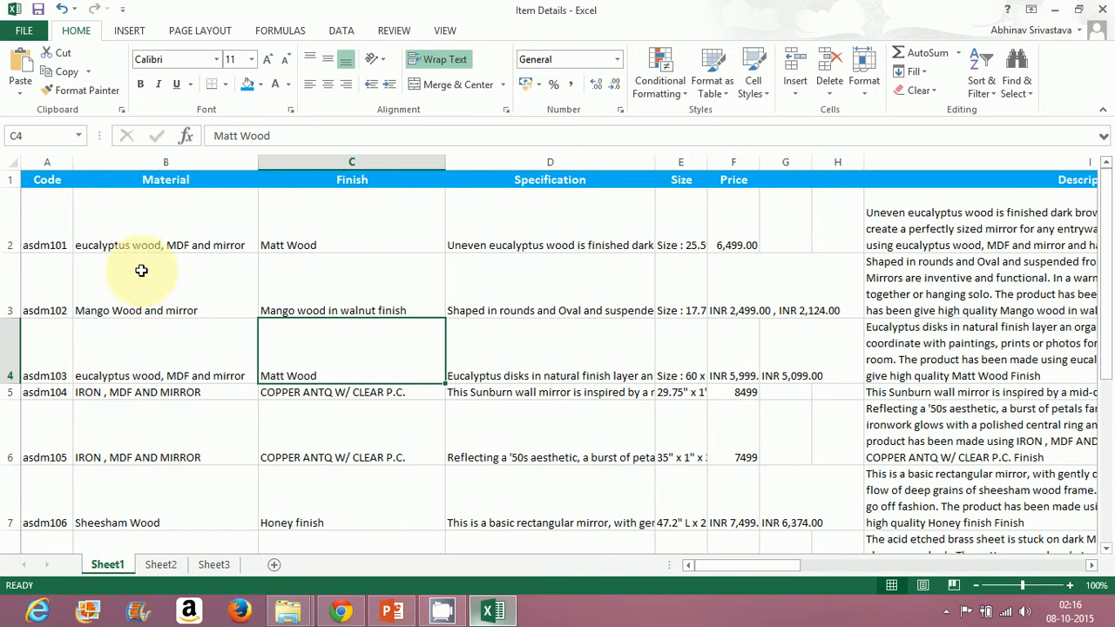
click(25, 218)
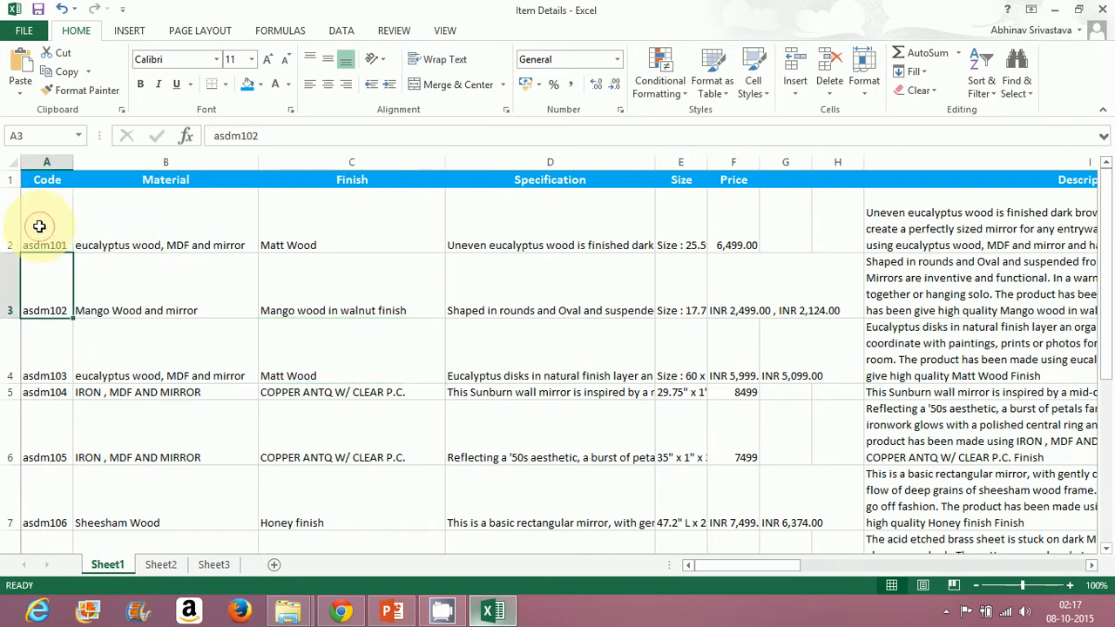
key(Down)
key(Down)
key(Down)
key(Down)
key(Down)
key(Down)
key(Down)
key(Down)
key(Down)
key(Down)
key(Down)
key(Down)
key(Down)
key(Down)
key(Down)
key(Down)
key(Down)
key(Down)
key(Up)
key(Up)
key(Up)
key(Up)
key(Up)
key(Up)
key(Up)
key(Up)
key(Up)
key(Up)
key(Up)
key(Up)
key(Up)
key(Up)
key(Up)
key(Up)
key(Up)
key(Up)
key(Up)
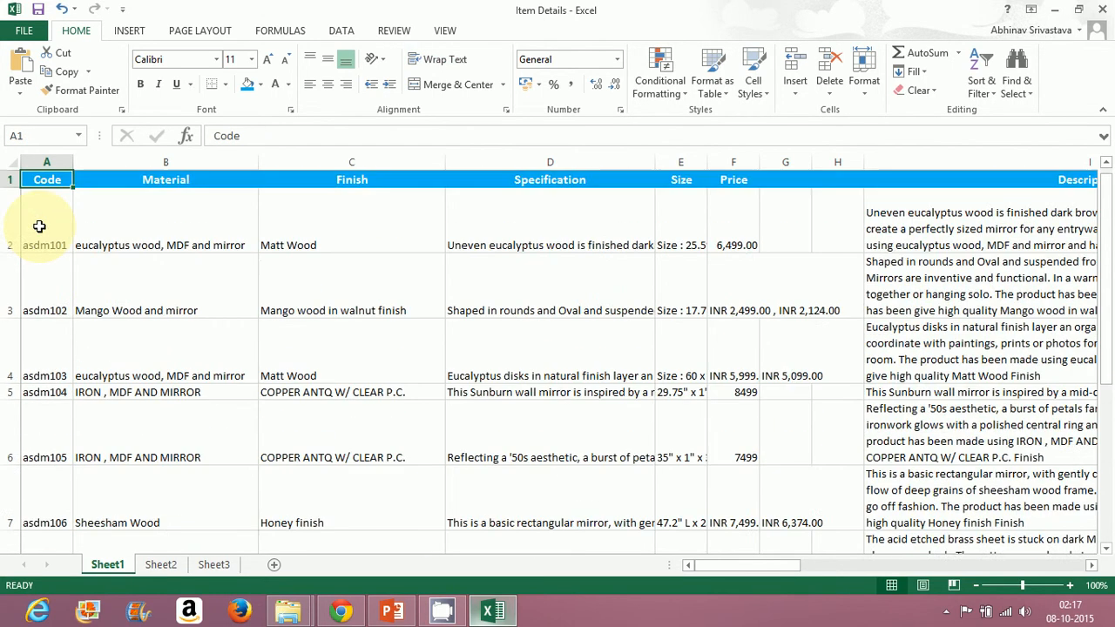
Review the Material column entries for the listed mirrors, down to the last products and back to the header.
key(Right)
key(Down)
key(Down)
key(Down)
key(Down)
key(Down)
key(Down)
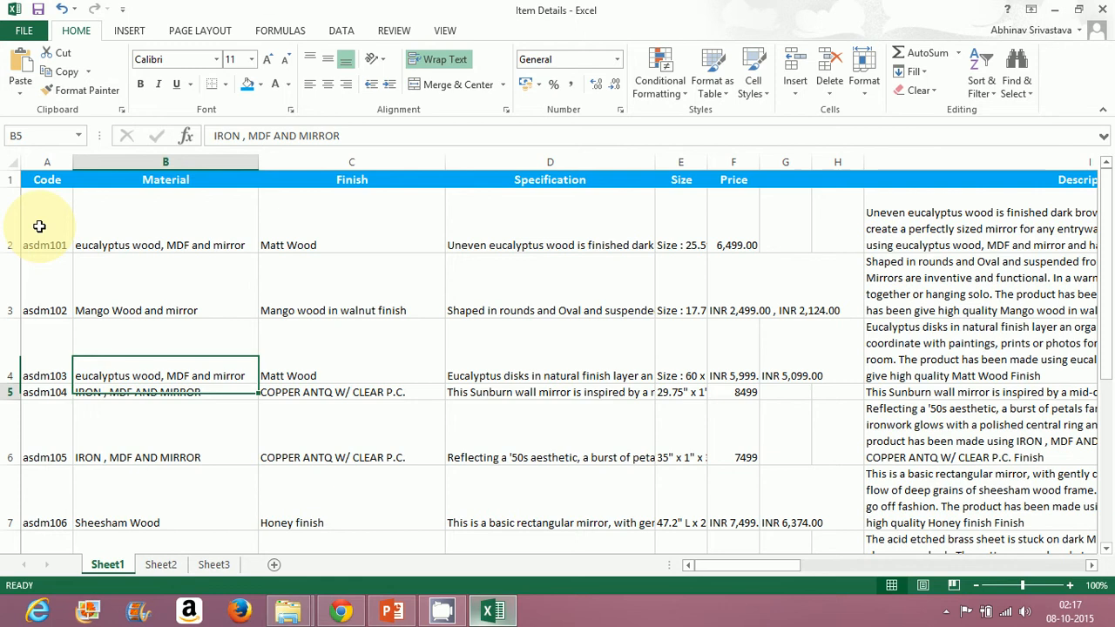
key(Down)
key(Down)
key(Down)
key(Down)
key(Down)
key(Down)
key(Down)
key(Up)
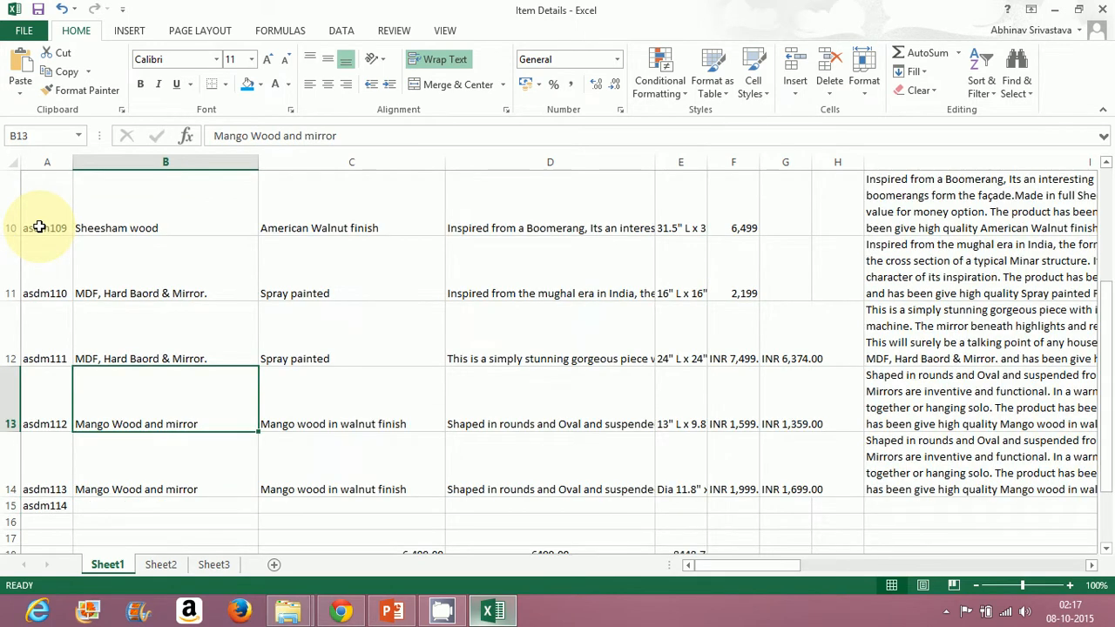
key(Up)
key(Up)
key(Up)
key(Up)
key(Up)
key(Up)
key(Up)
key(Up)
key(Up)
key(Up)
key(Up)
key(Up)
Review the Finish column entries of the mirrors, returning to the entry for asdm101.
key(Right)
key(Down)
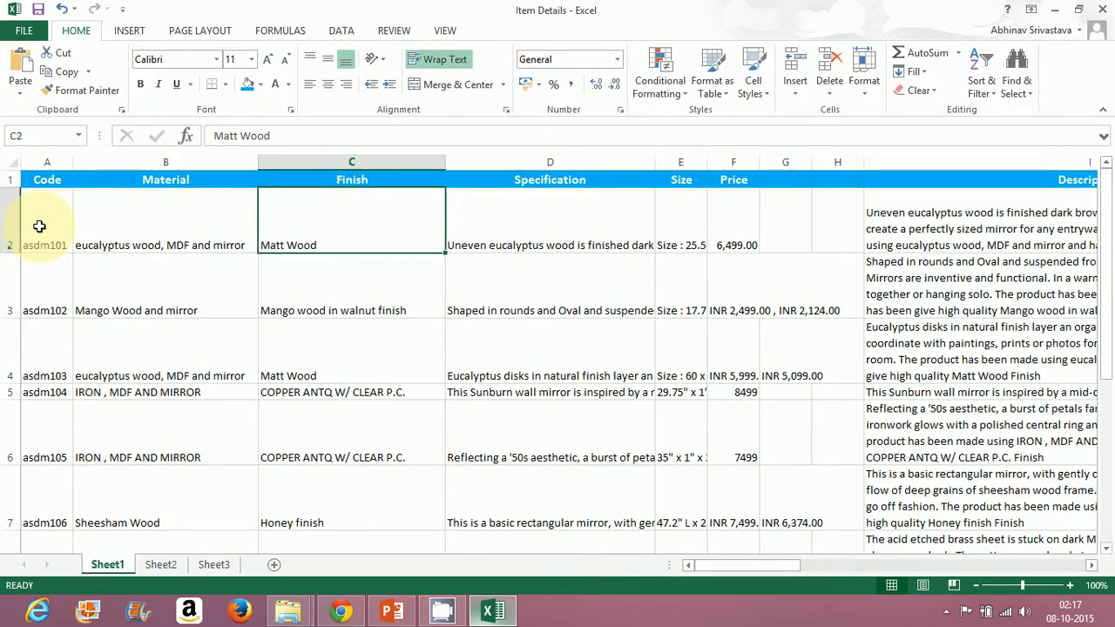
key(Right)
key(Left)
key(Down)
key(Down)
key(Down)
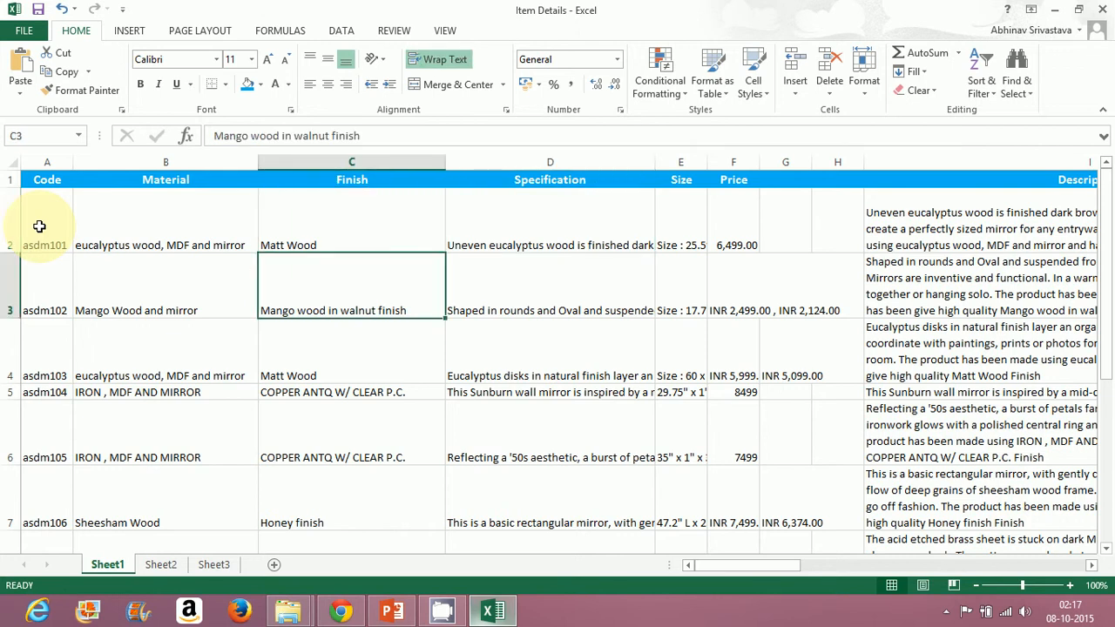
key(Up)
key(Up)
key(Up)
key(Up)
key(Down)
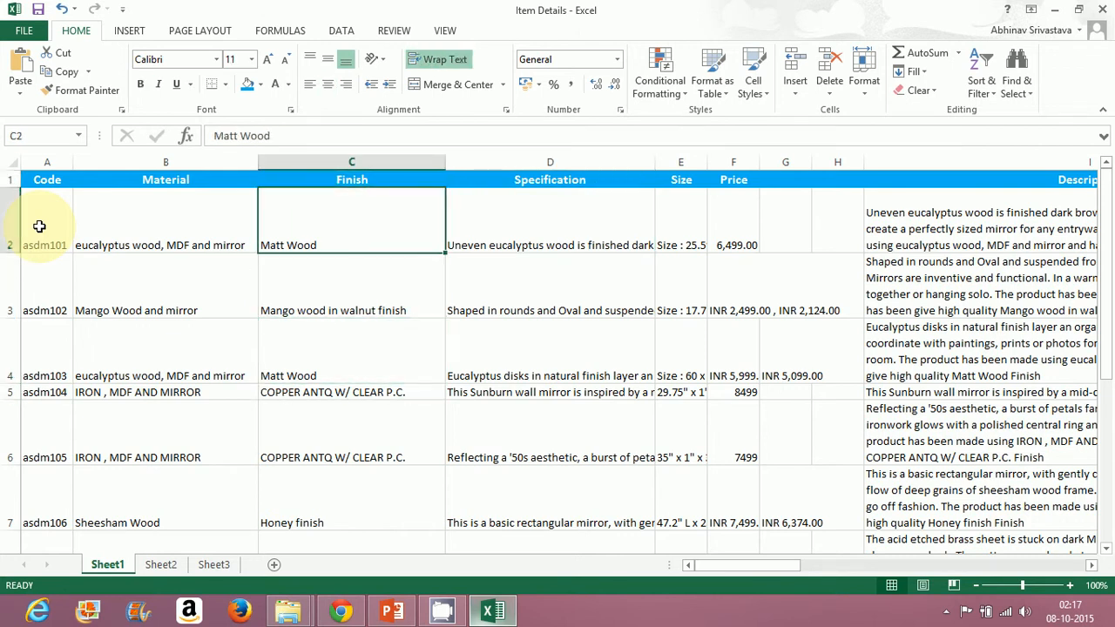
key(Down)
key(Down)
key(Down)
key(Down)
key(Down)
key(Down)
key(Down)
key(Down)
key(Up)
key(Up)
key(Up)
key(Up)
key(Up)
key(Up)
key(Up)
key(Up)
key(Up)
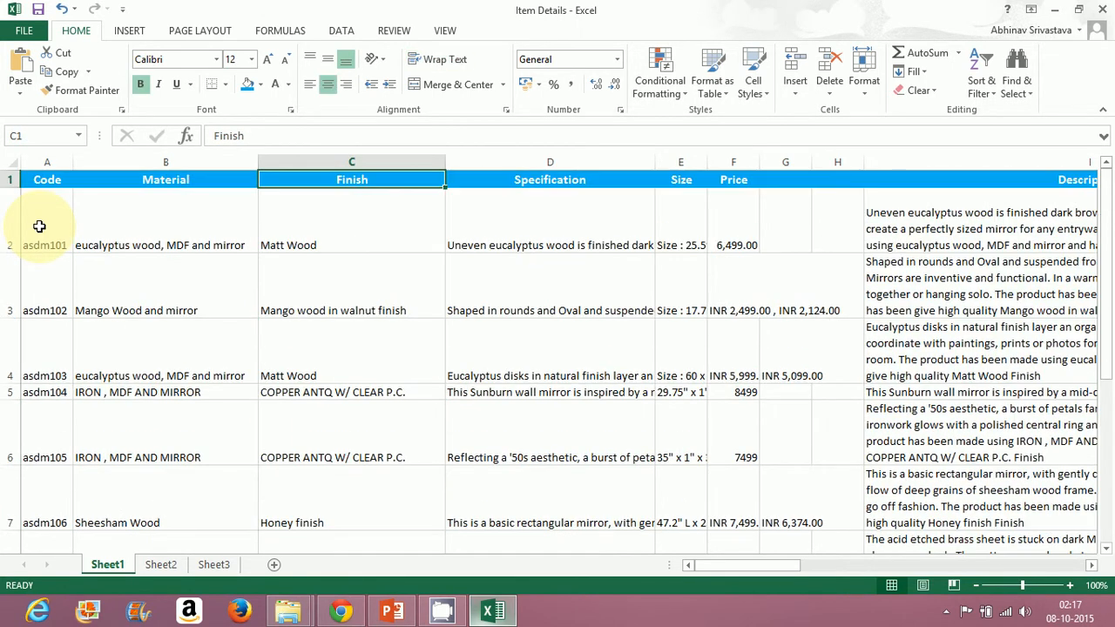
key(Down)
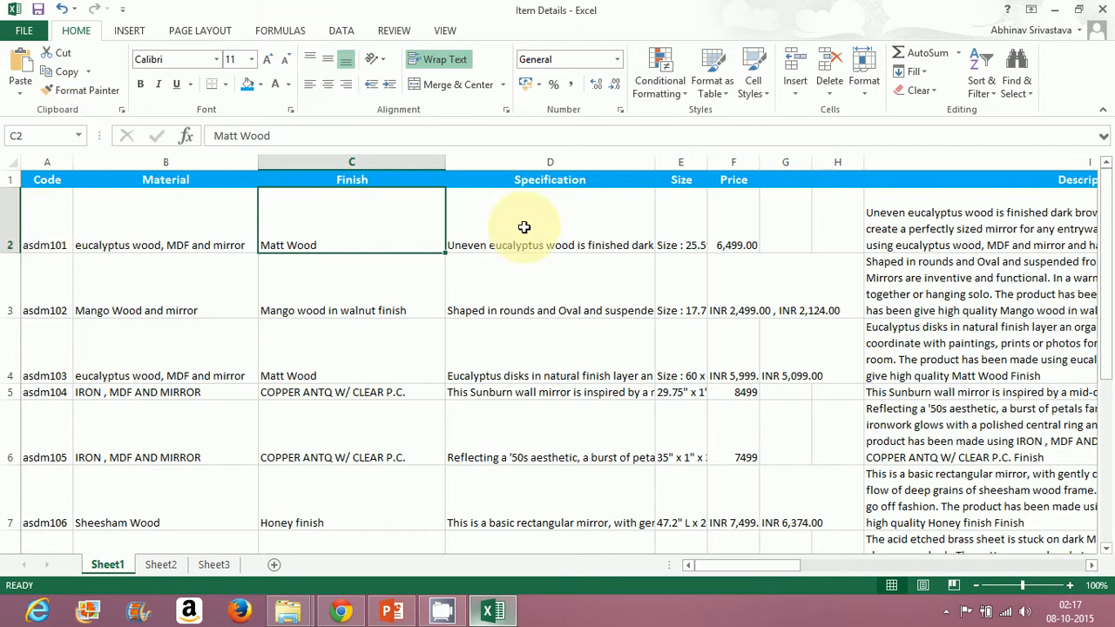
Examine the Material and Finish entries of asdm101, and read through the Specification column down to asdm109.
click(227, 226)
click(335, 237)
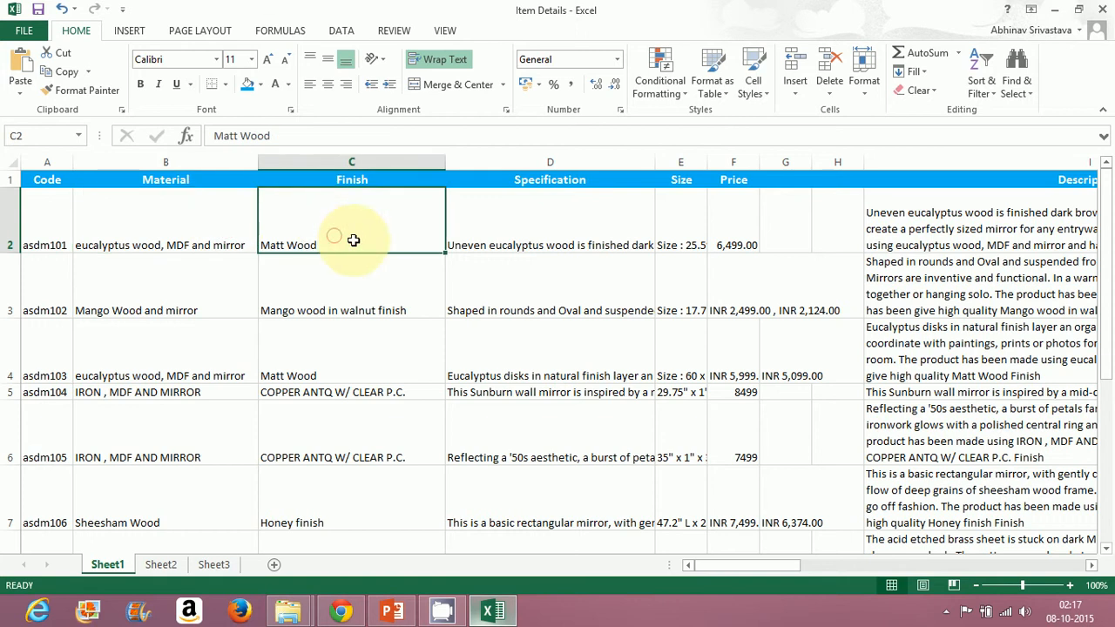
click(508, 243)
key(Down)
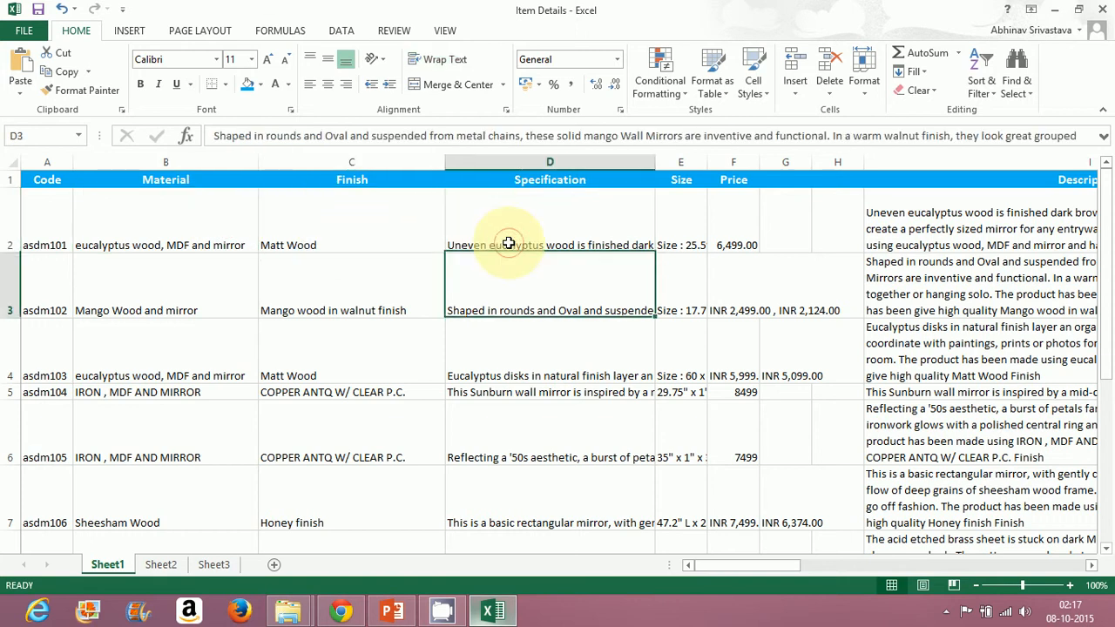
key(Up)
key(Down)
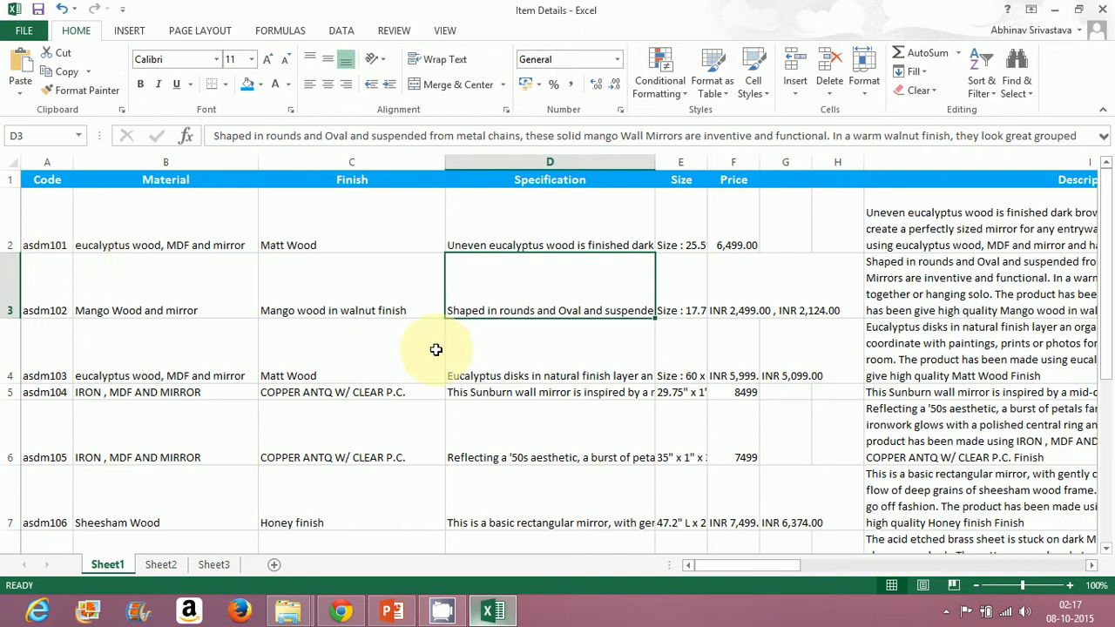
key(Down)
key(Down)
key(Down)
key(Down)
key(Down)
key(Down)
key(Down)
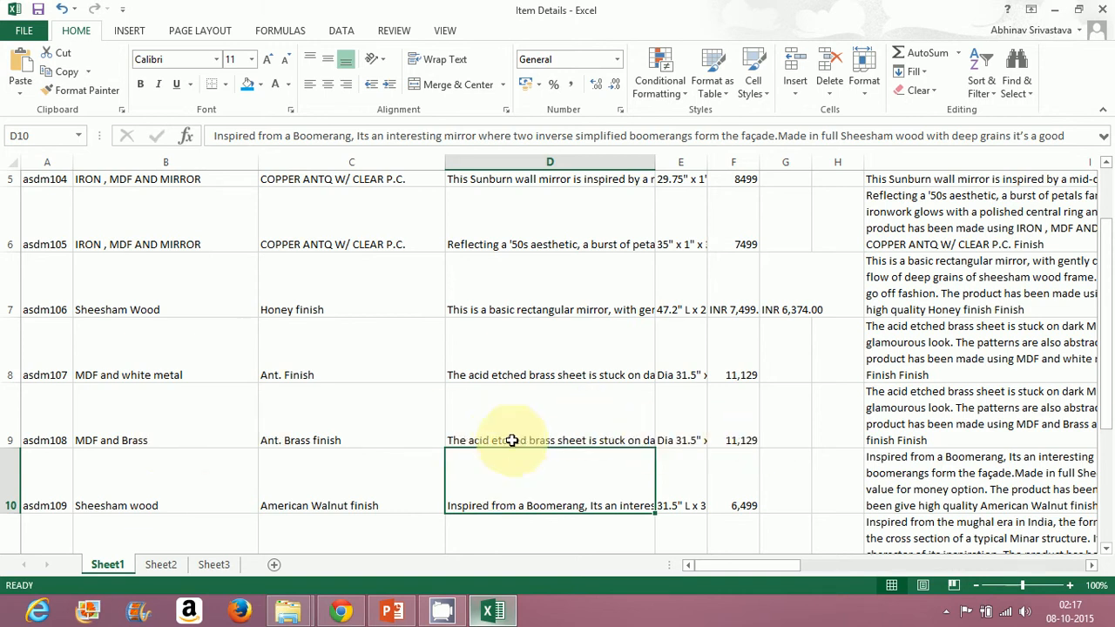
Switch to the Orange Tree picture folder and select the three asdm108 mirror images.
click(495, 614)
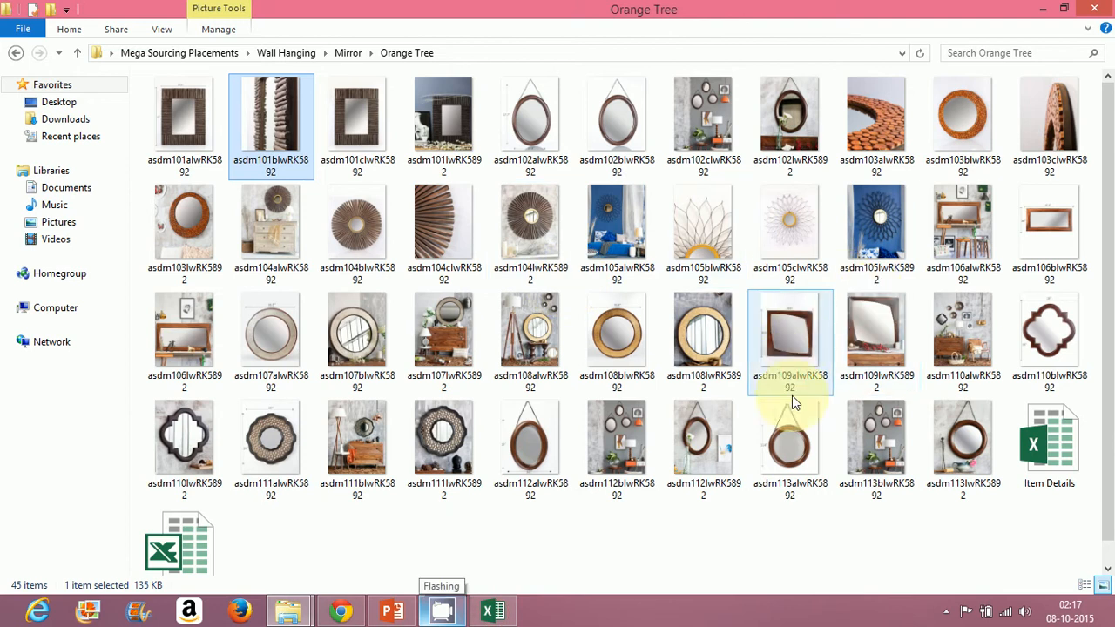
click(542, 357)
key(shift+Right)
key(shift+Right)
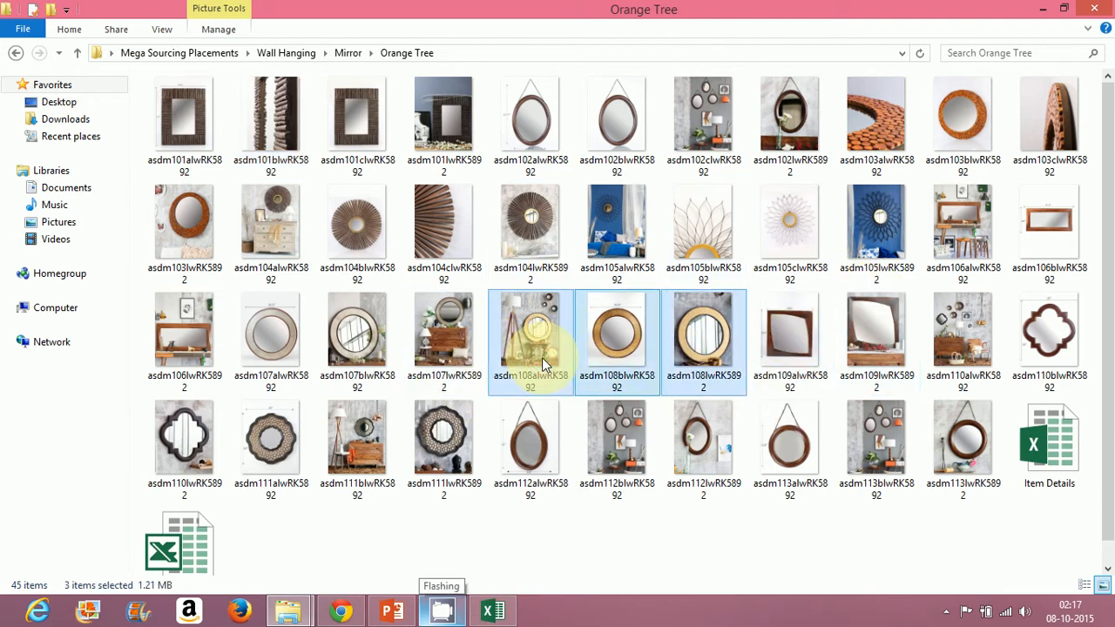
Compare the asdm108 pictures with the Item Details workbook in Excel and read that mirror's Specification entry.
click(498, 612)
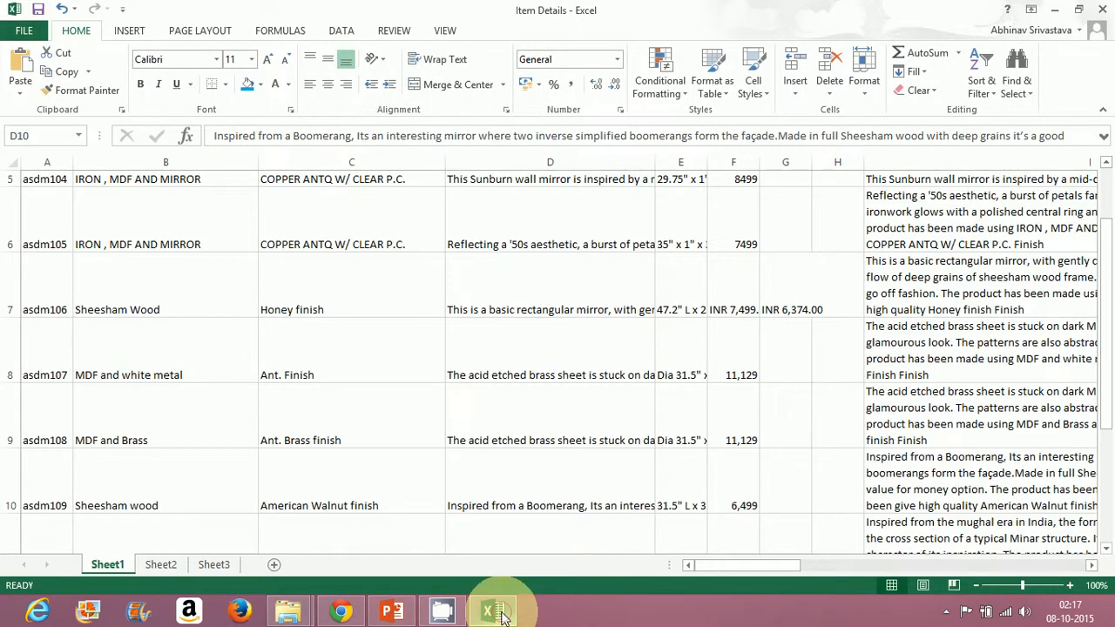
click(498, 612)
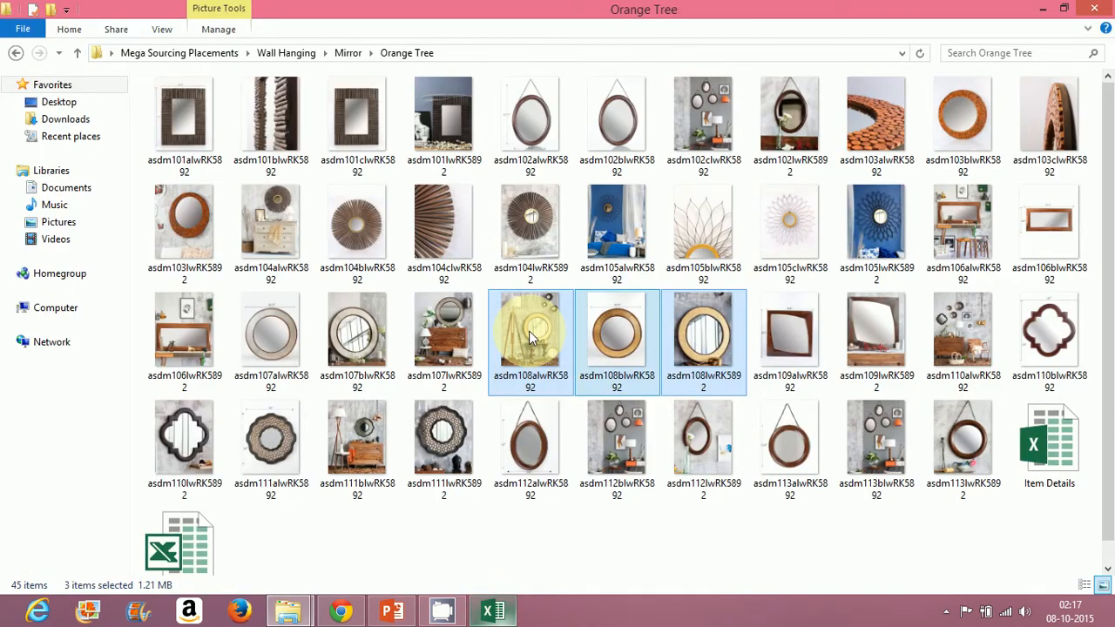
click(494, 611)
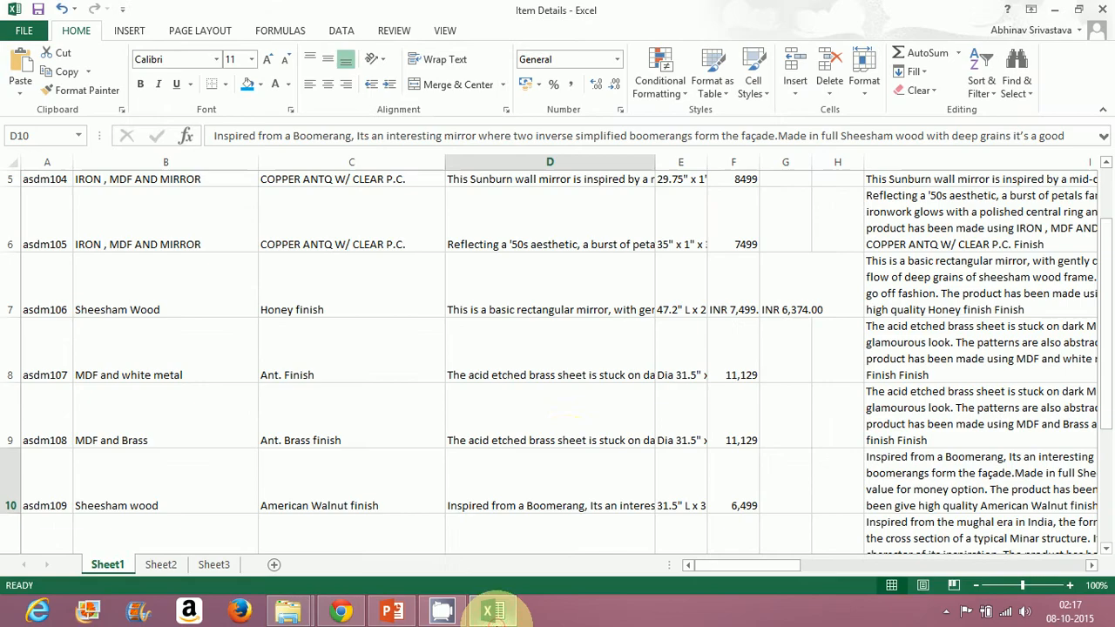
click(564, 446)
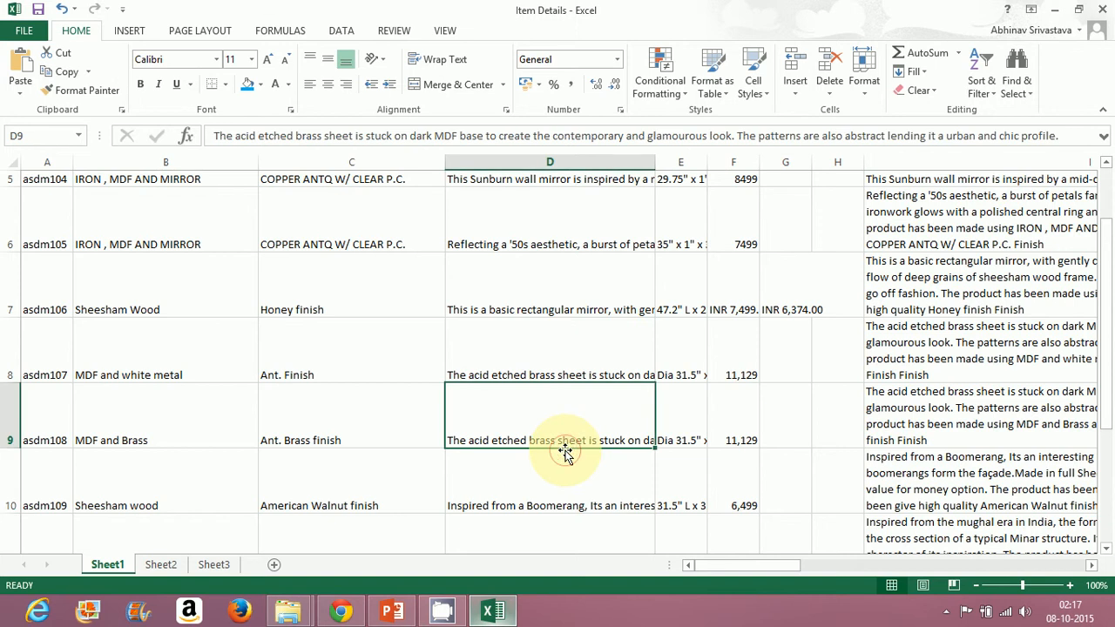
Review the dimensions in the Size column for mirrors asdm101 to asdm105.
key(ctrl+Up)
key(Right)
key(Down)
key(Down)
key(Down)
key(Down)
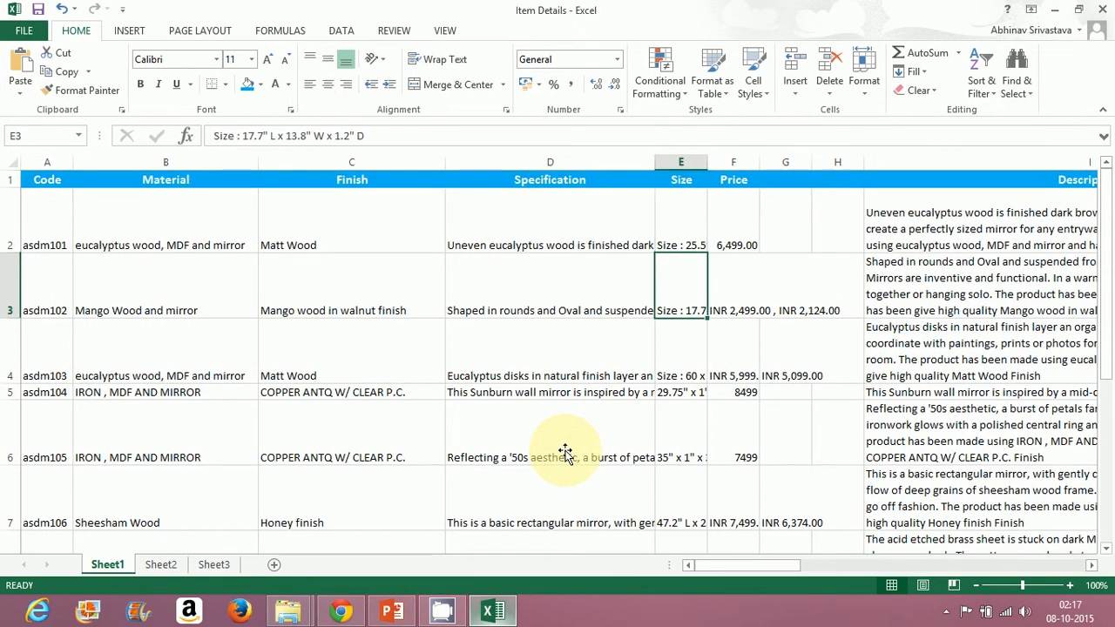
key(Up)
key(ctrl+Up)
key(Down)
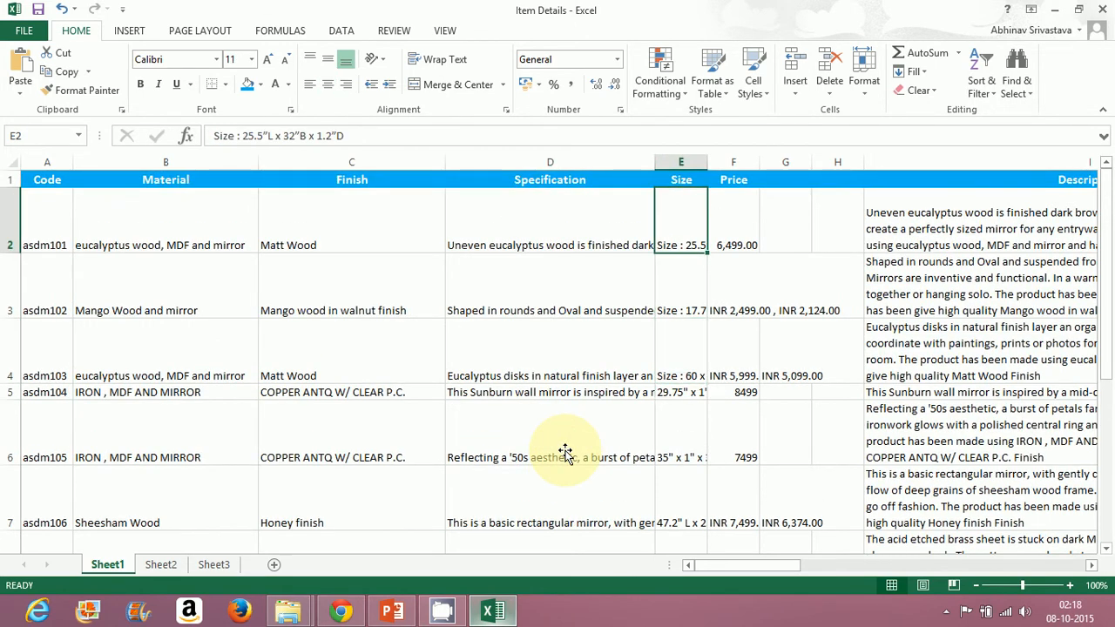
key(Down)
key(Down)
key(Down)
key(Down)
key(Down)
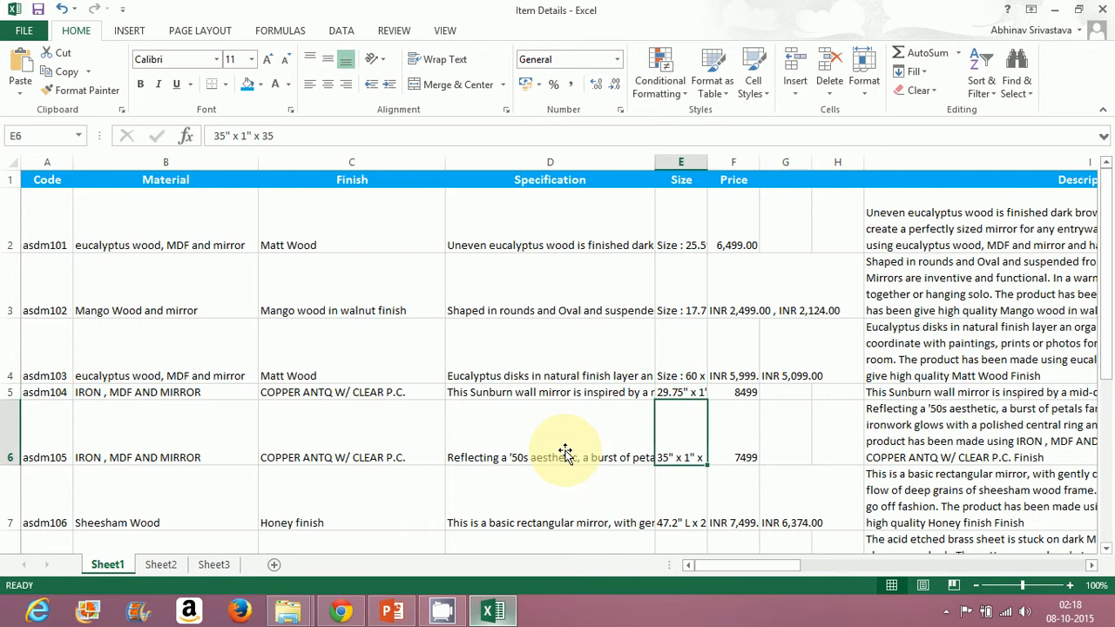
key(Up)
key(Up)
key(Up)
key(Up)
key(Up)
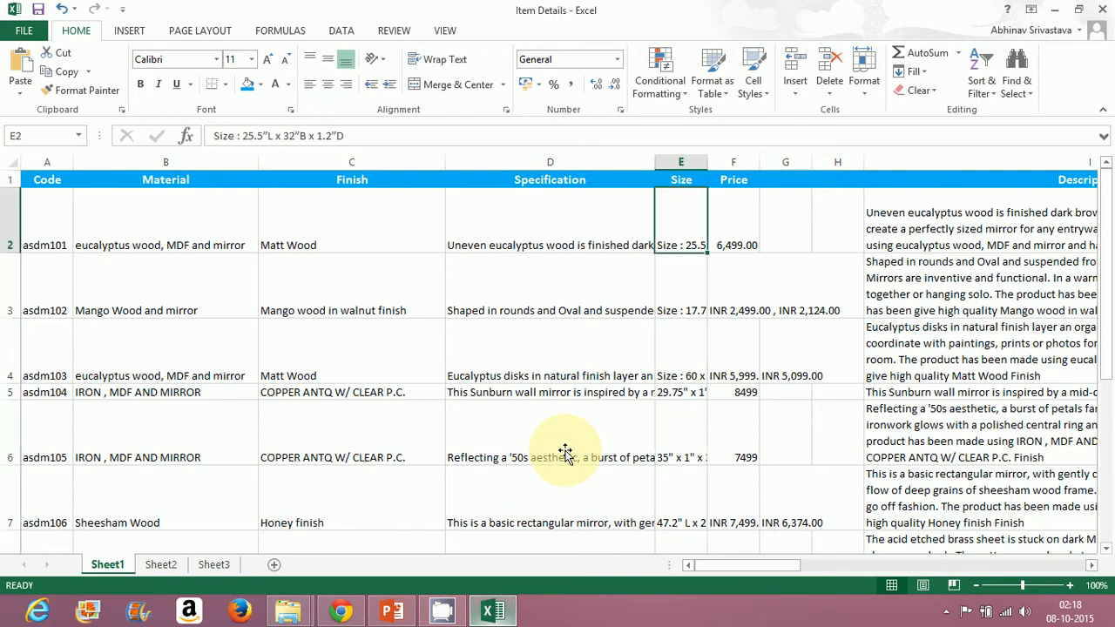
key(Down)
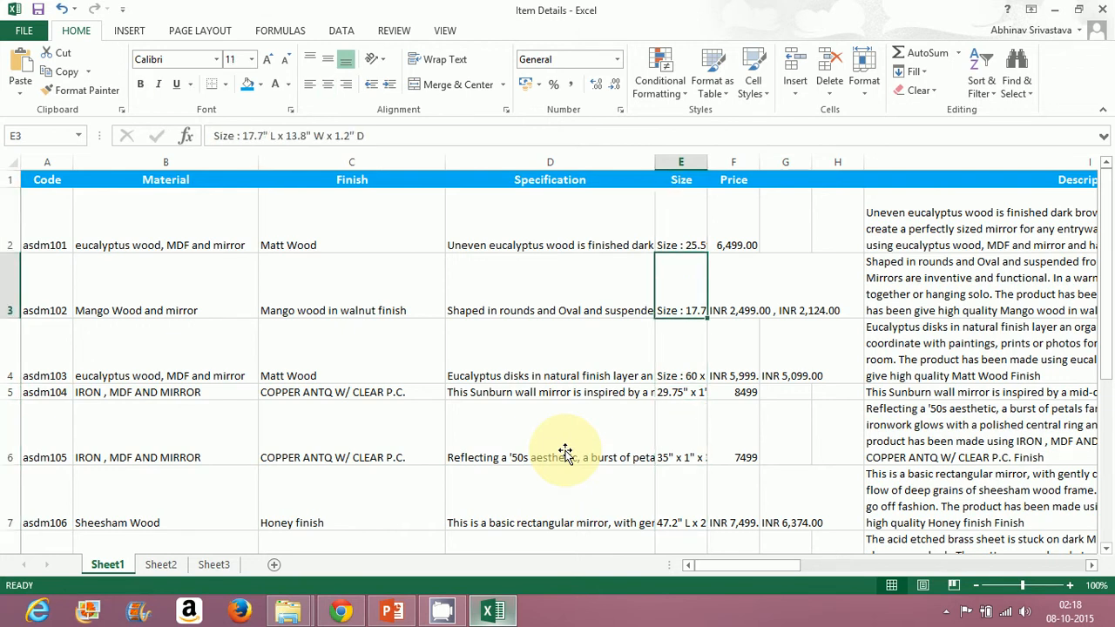
key(Down)
key(Down)
key(Down)
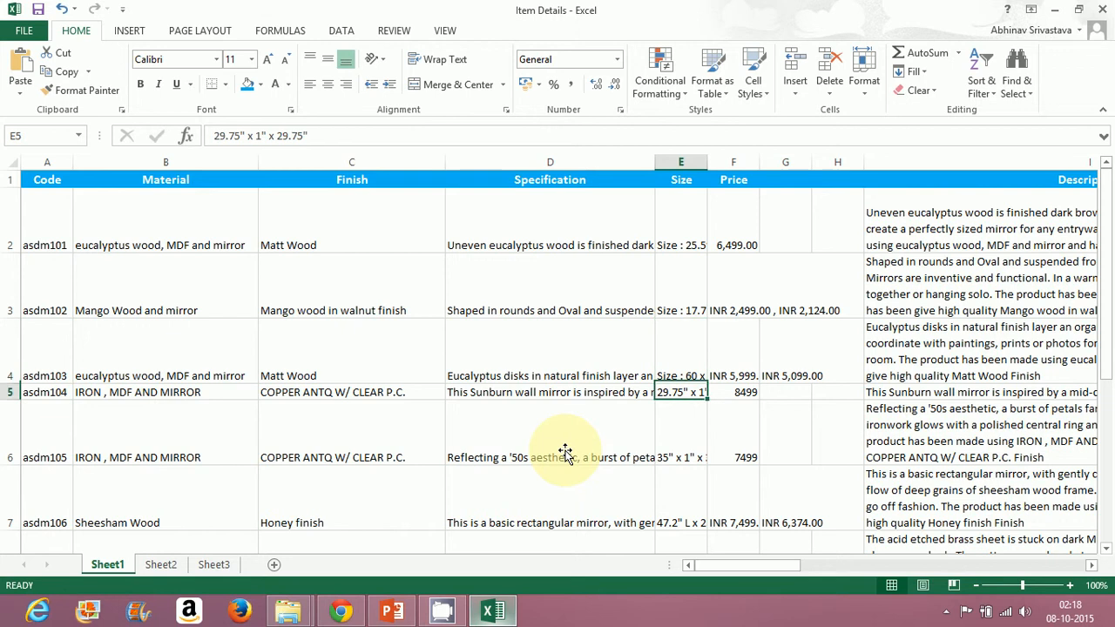
key(Down)
key(Up)
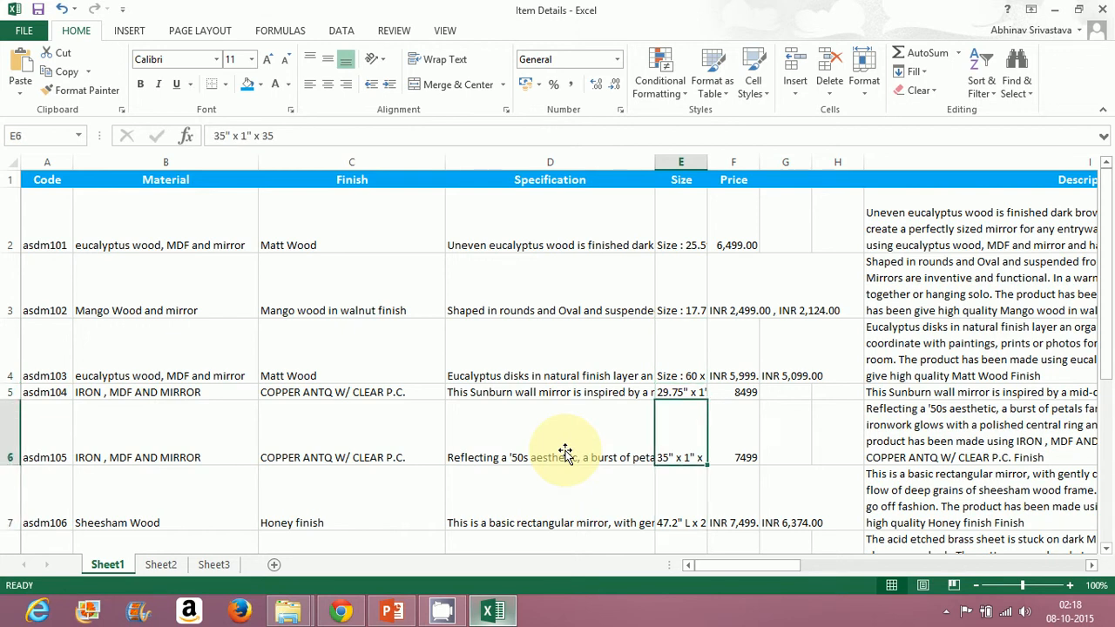
key(Up)
key(Up)
key(Up)
key(Up)
key(Up)
Examine the details of asdm101 across the Finish to Price columns, ending on its Size entry.
key(Down)
key(Left)
key(Left)
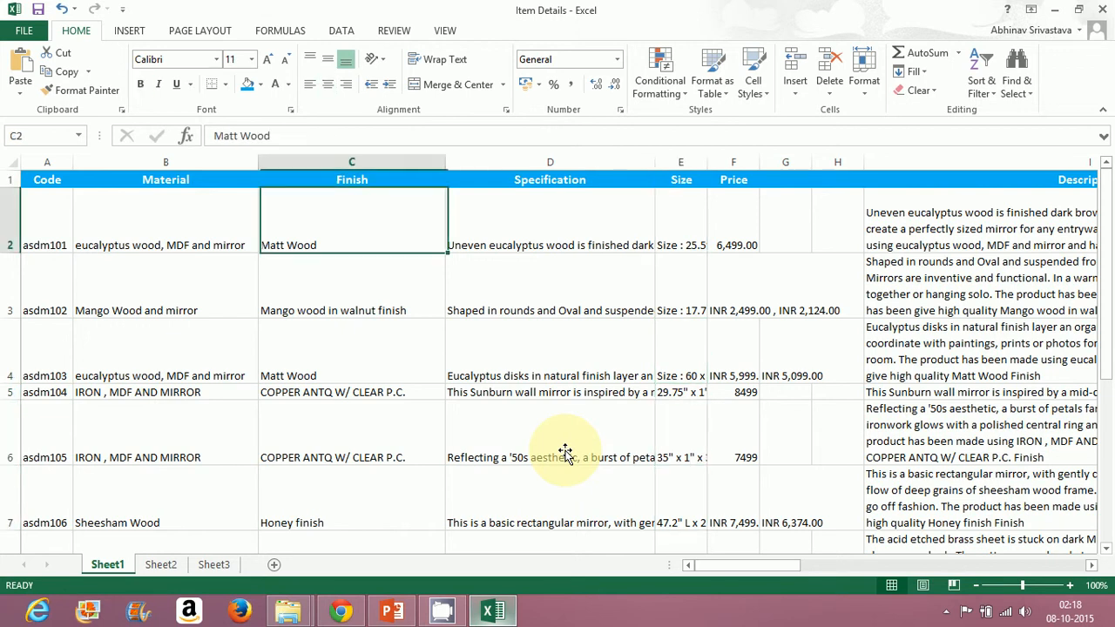
key(Right)
key(Right)
key(Right)
key(Left)
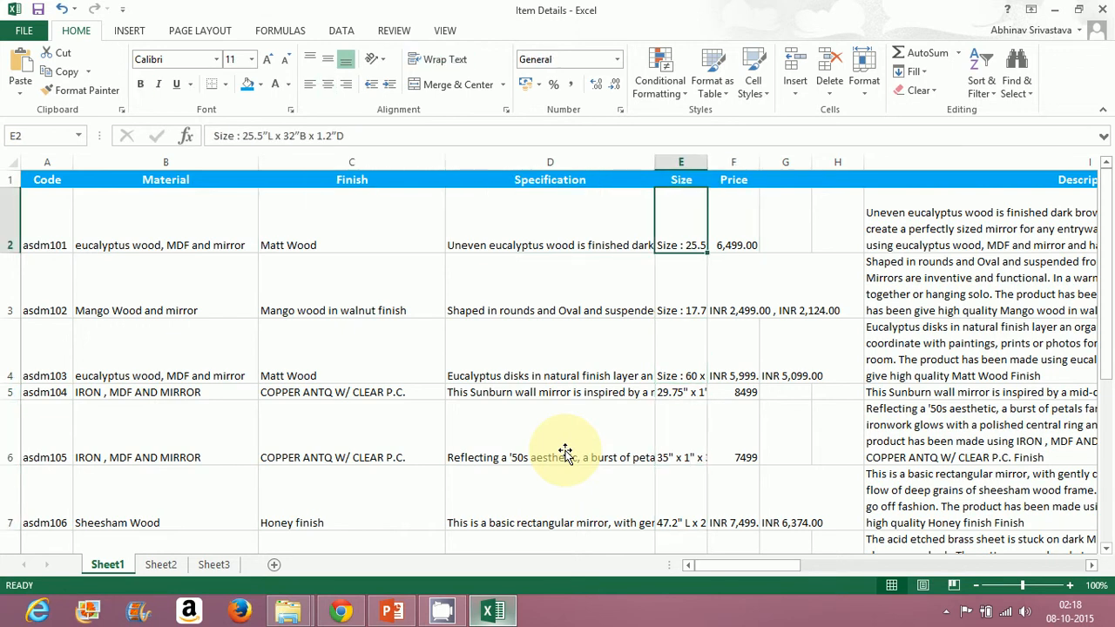
Examine the Description column entries and their CONCATENATE formulas for mirrors asdm101 and asdm102.
key(Right)
key(Down)
key(Right)
key(Right)
key(Right)
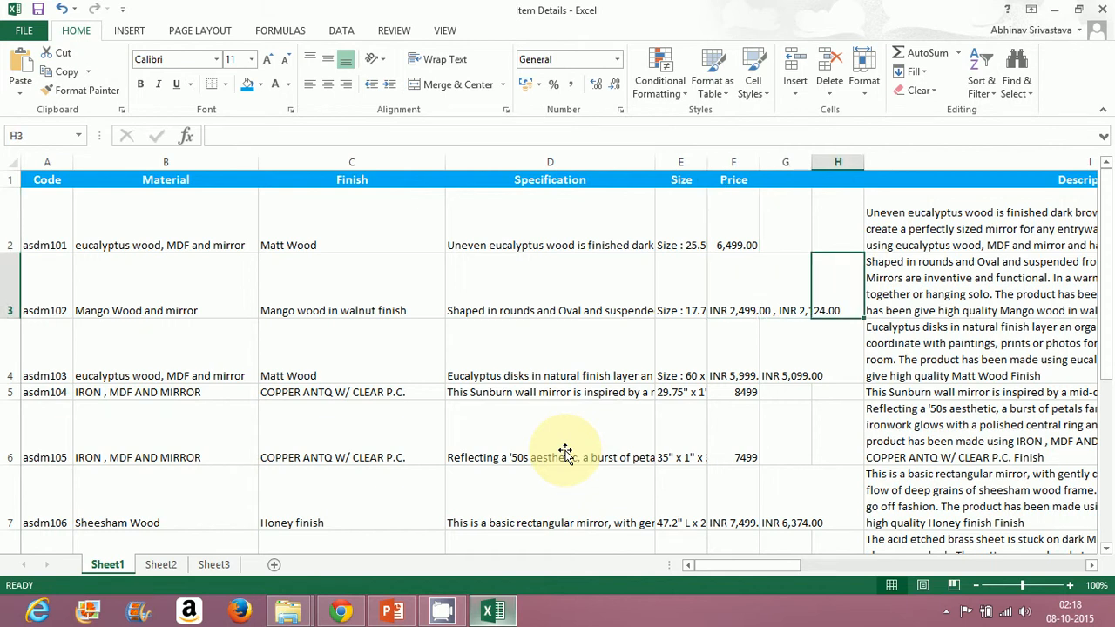
key(Up)
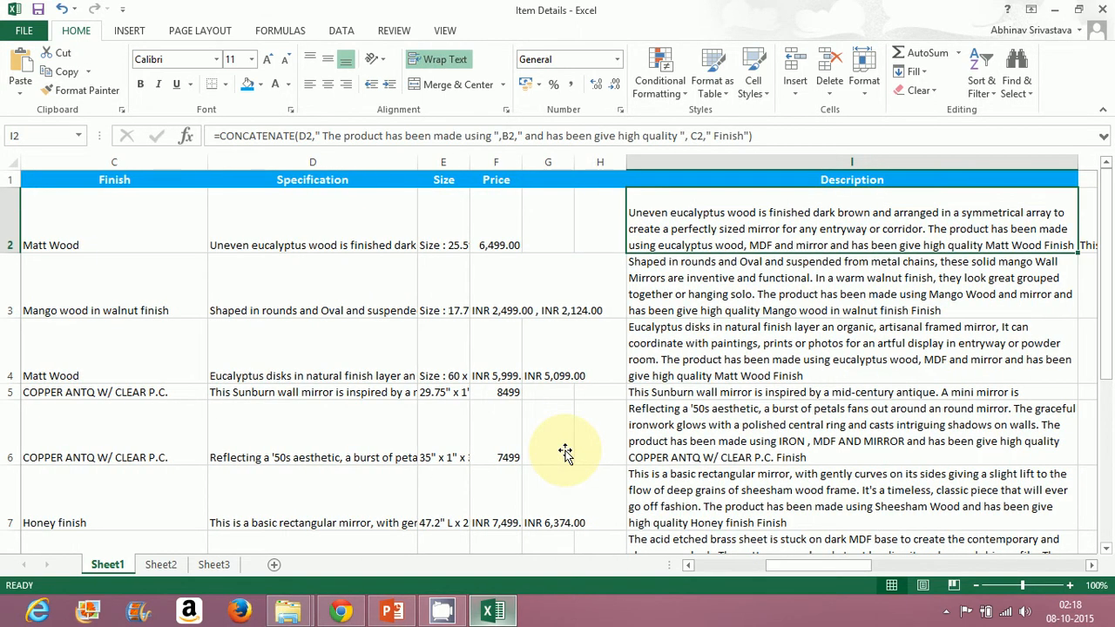
key(Down)
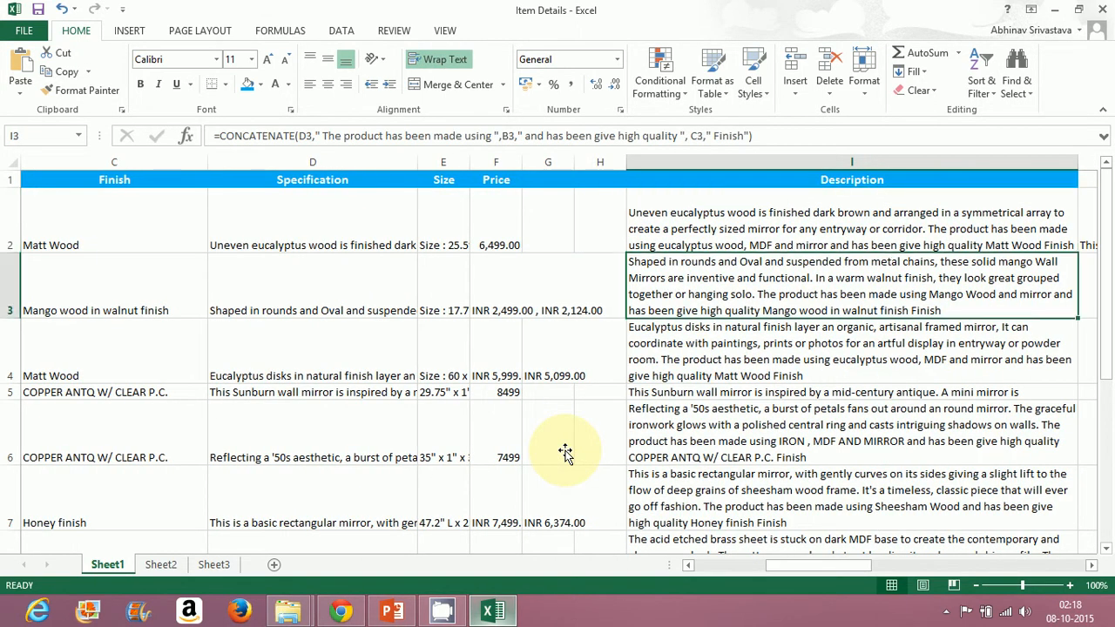
Switch to the Orange Tree picture folder and clear the selection of the asdm108 images.
click(346, 614)
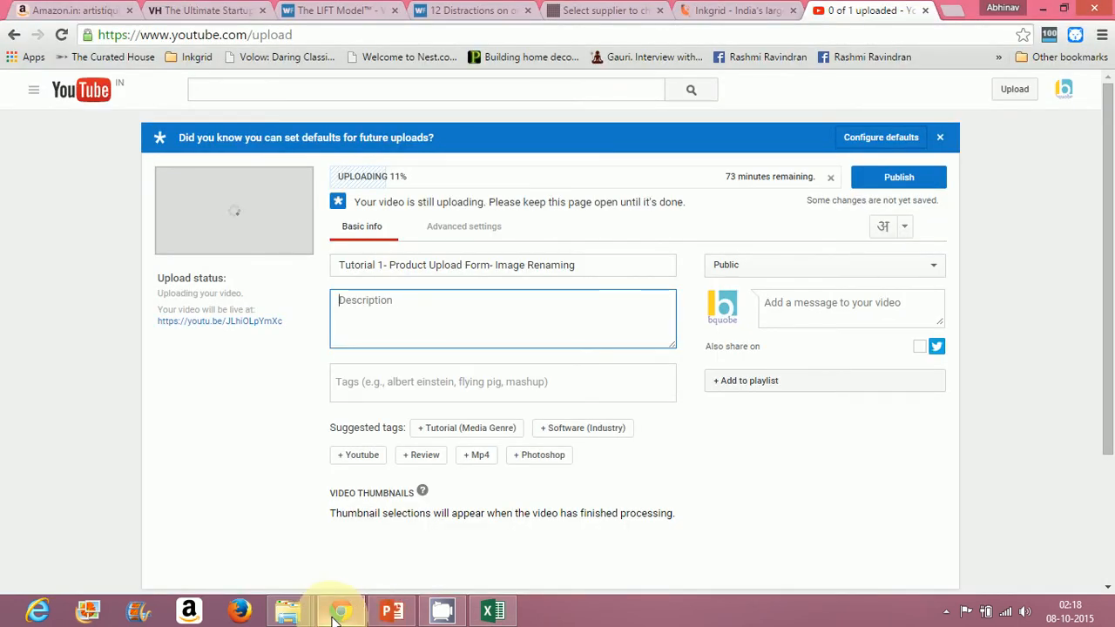
click(344, 613)
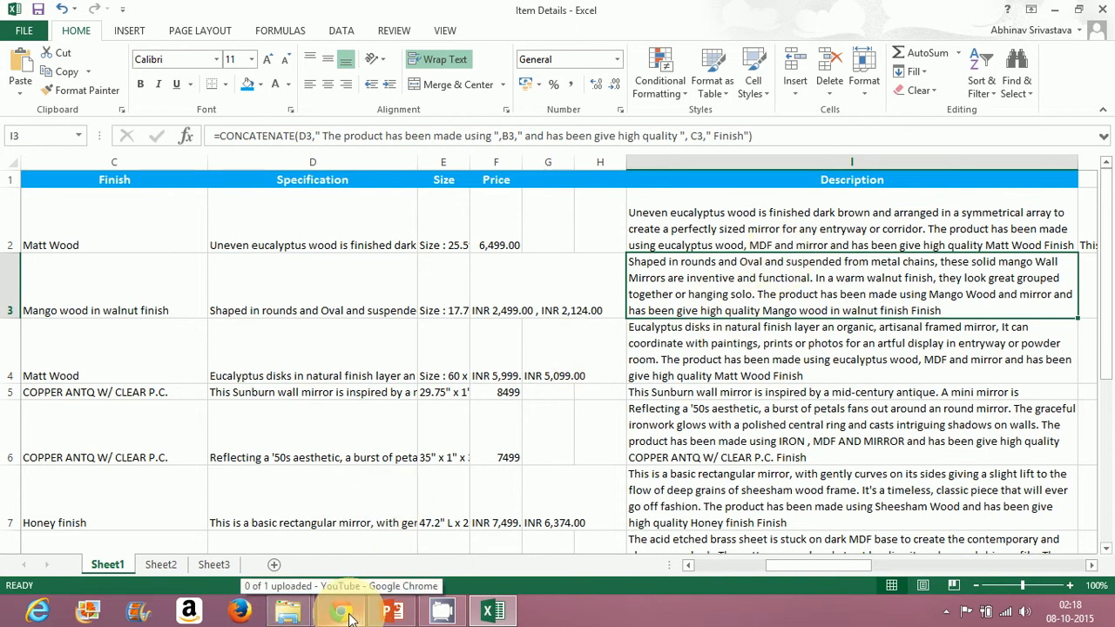
click(493, 607)
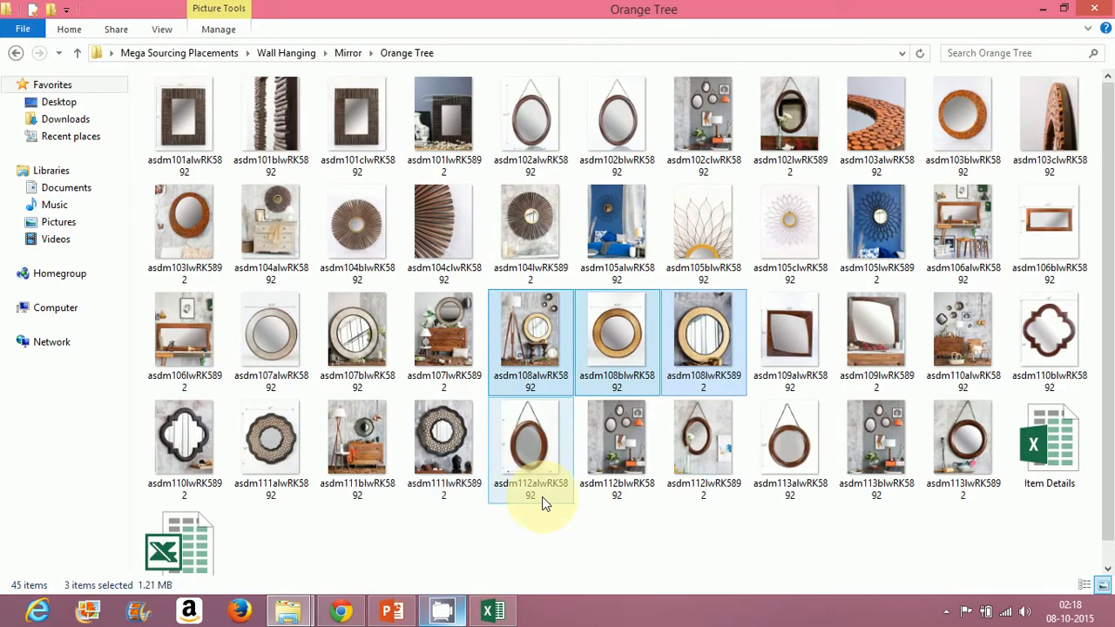
click(569, 540)
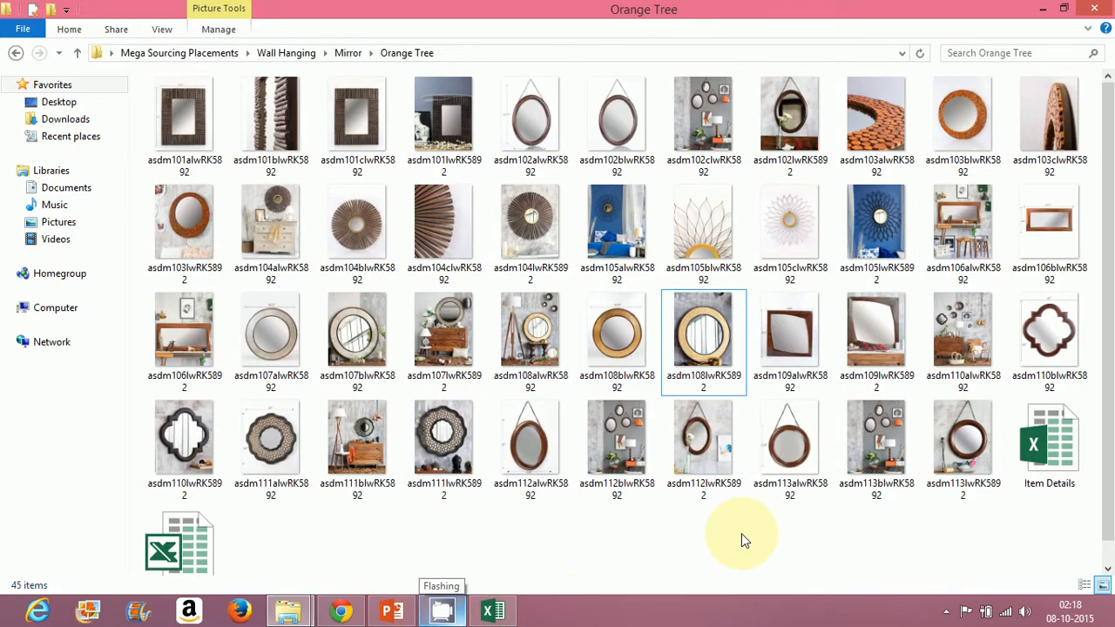
Return to the Item Details workbook in Excel and select the code cell of asdm101.
click(495, 610)
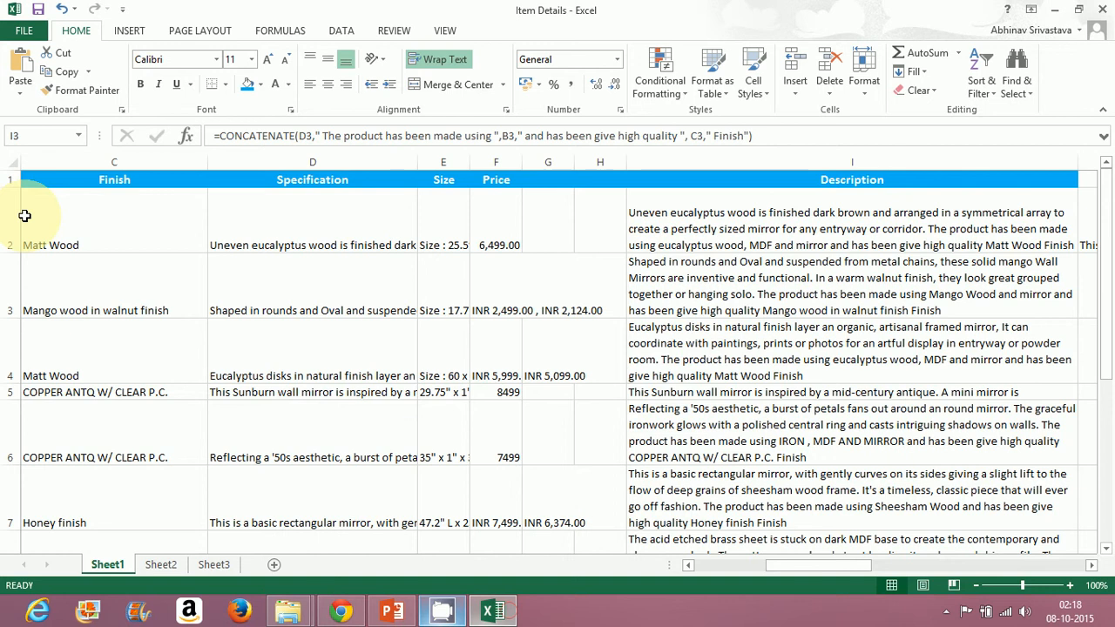
click(70, 245)
key(Home)
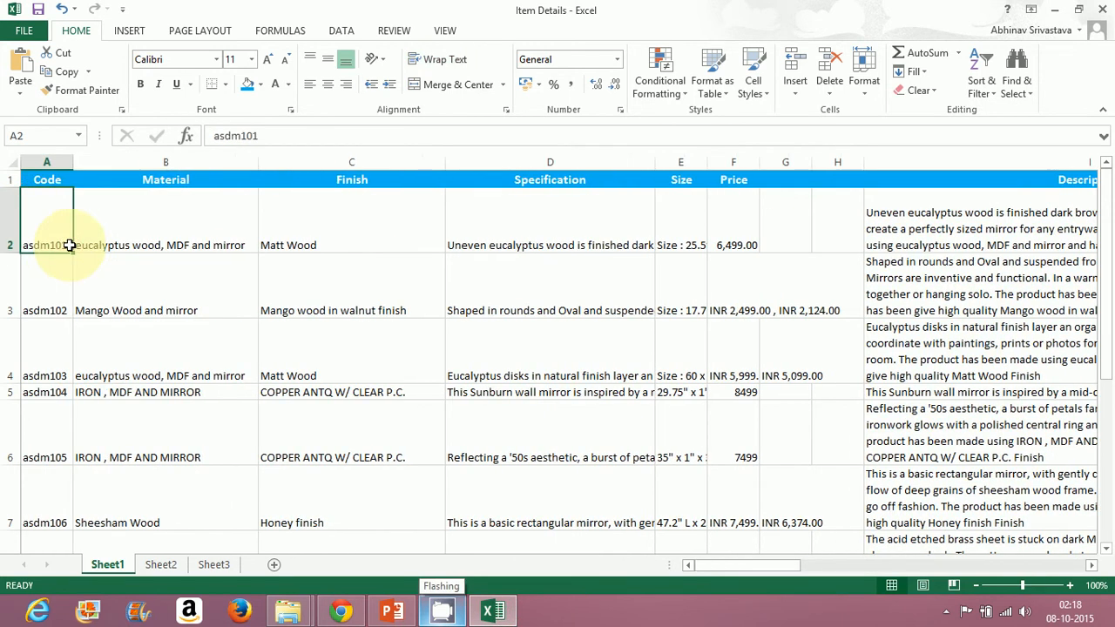
click(495, 612)
click(497, 610)
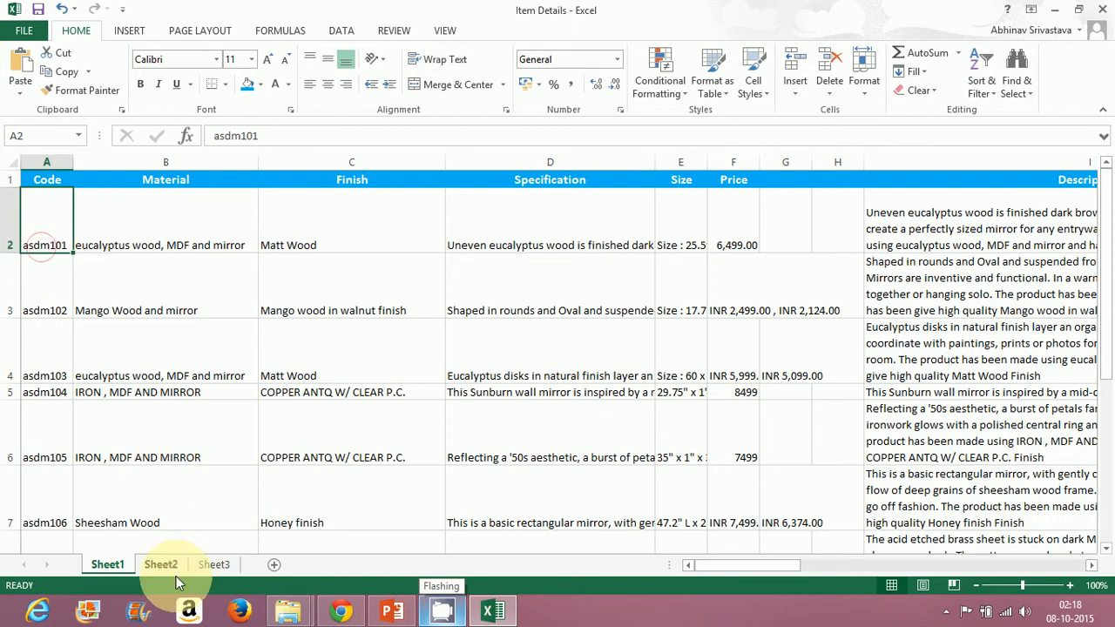
Add a new worksheet after Sheet3 and enter the header Image Main in cell A1.
click(177, 570)
click(205, 568)
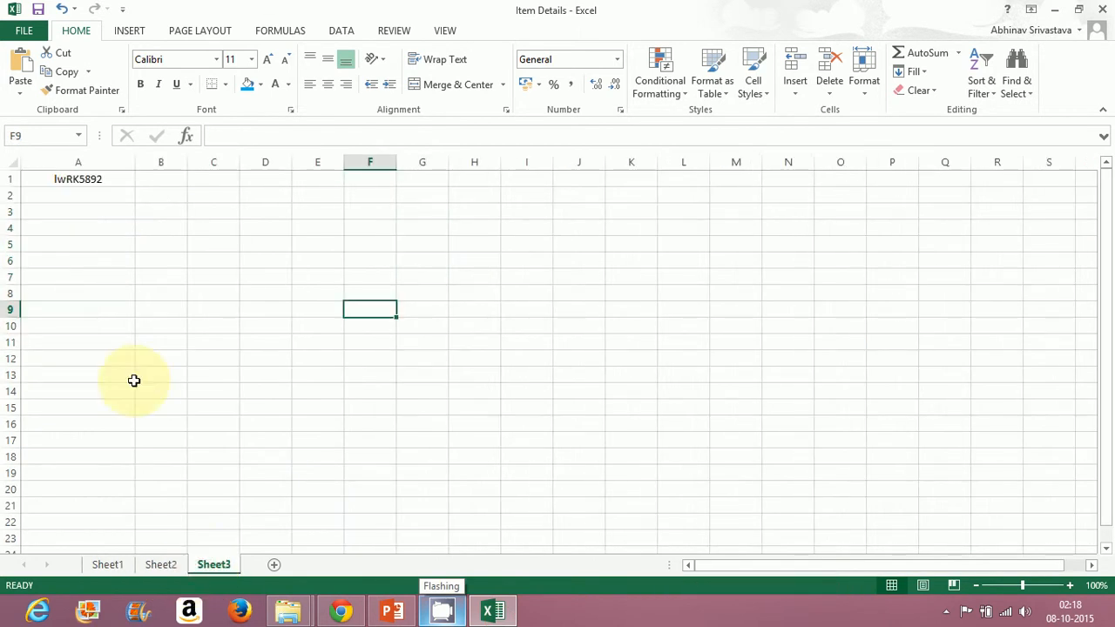
click(274, 565)
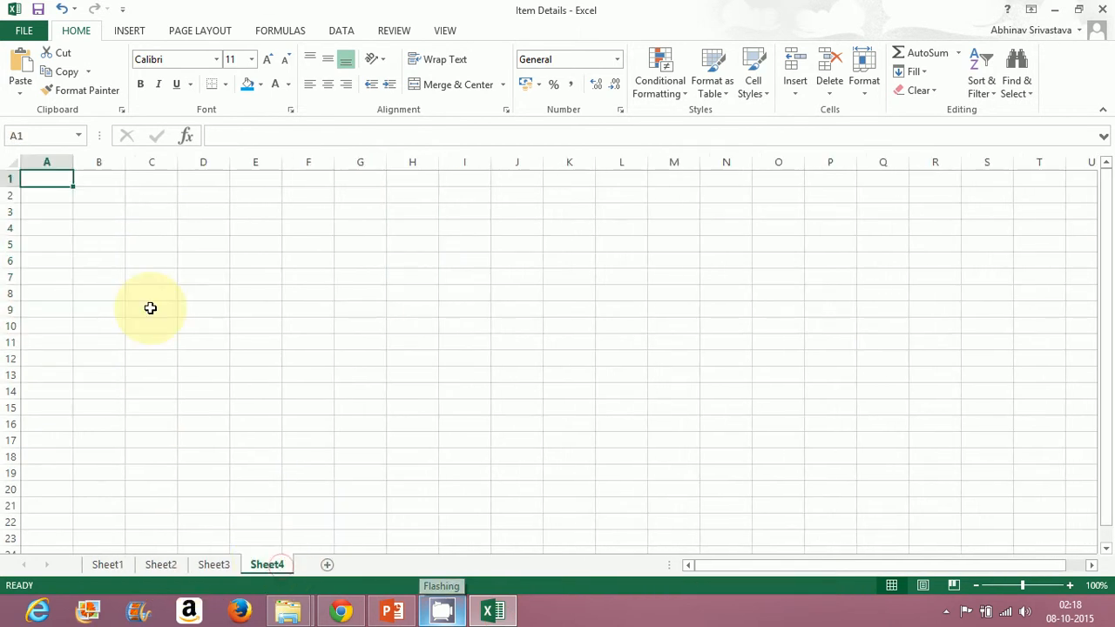
text(Image Main)
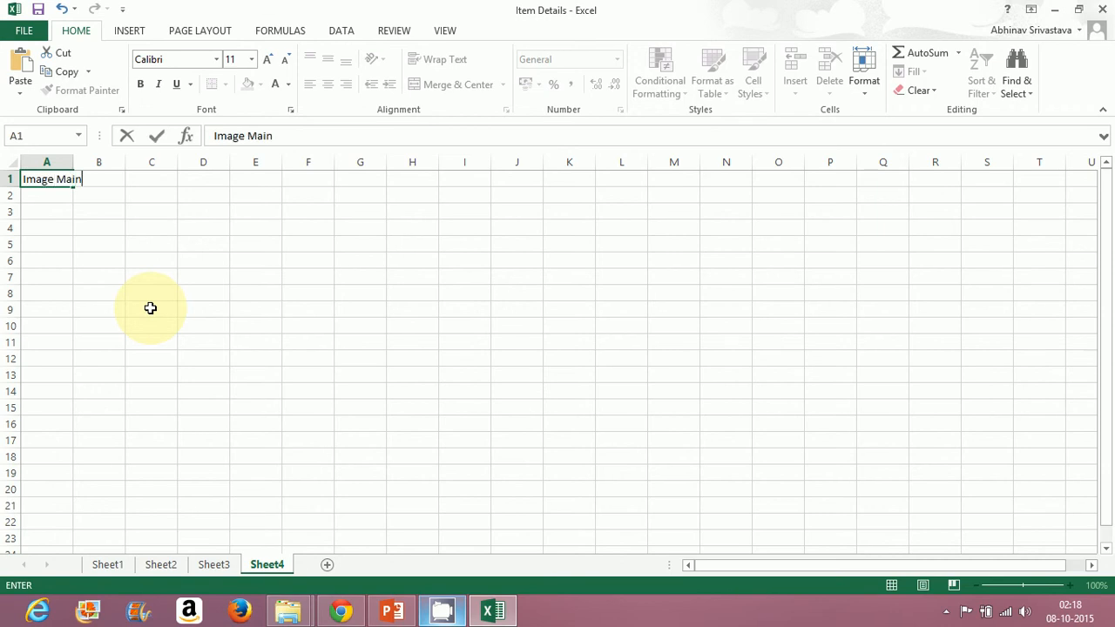
key(Tab)
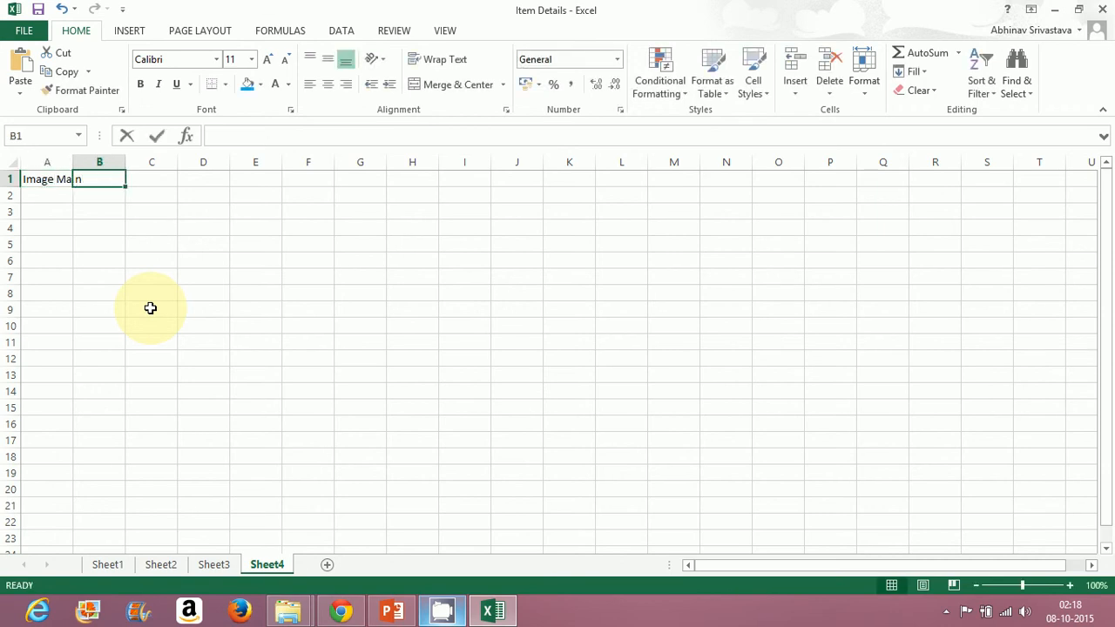
Enter the headers Image 1, Image 2 and Image 3 in cells B1 to D1.
text(Image 1)
key(Tab)
text(I)
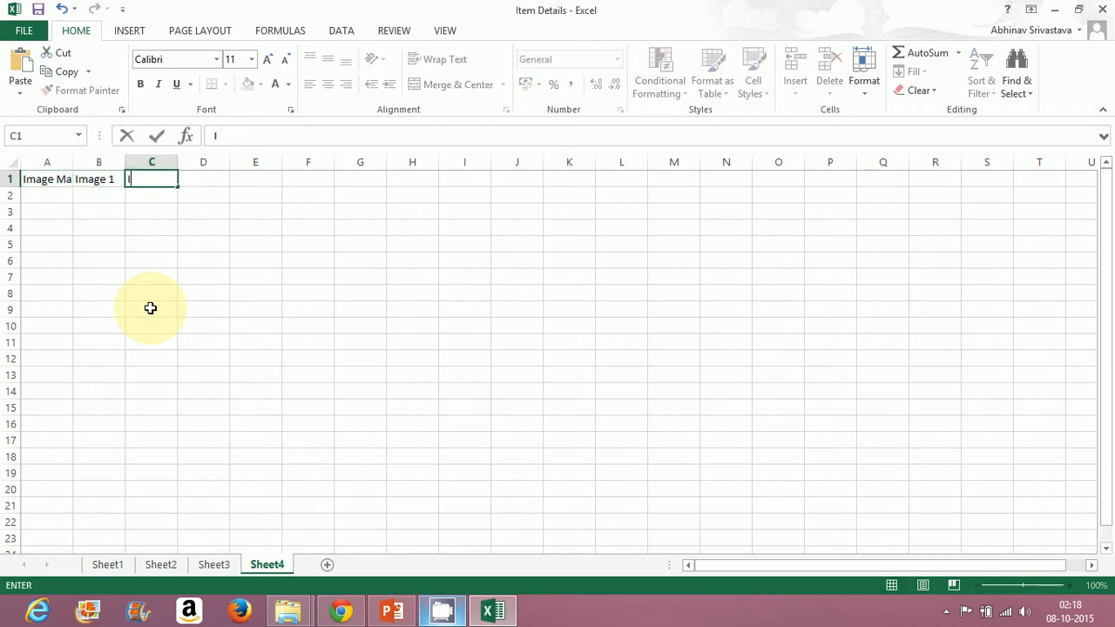
key(Tab)
text(Im)
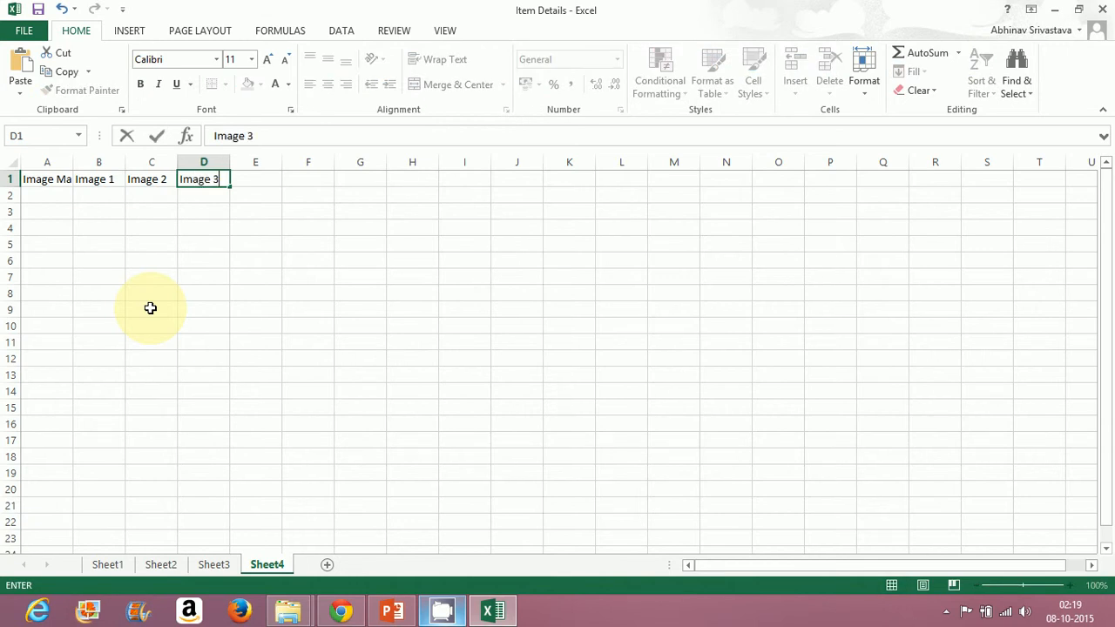
key(ctrl+Return)
key(Left)
key(Left)
key(Left)
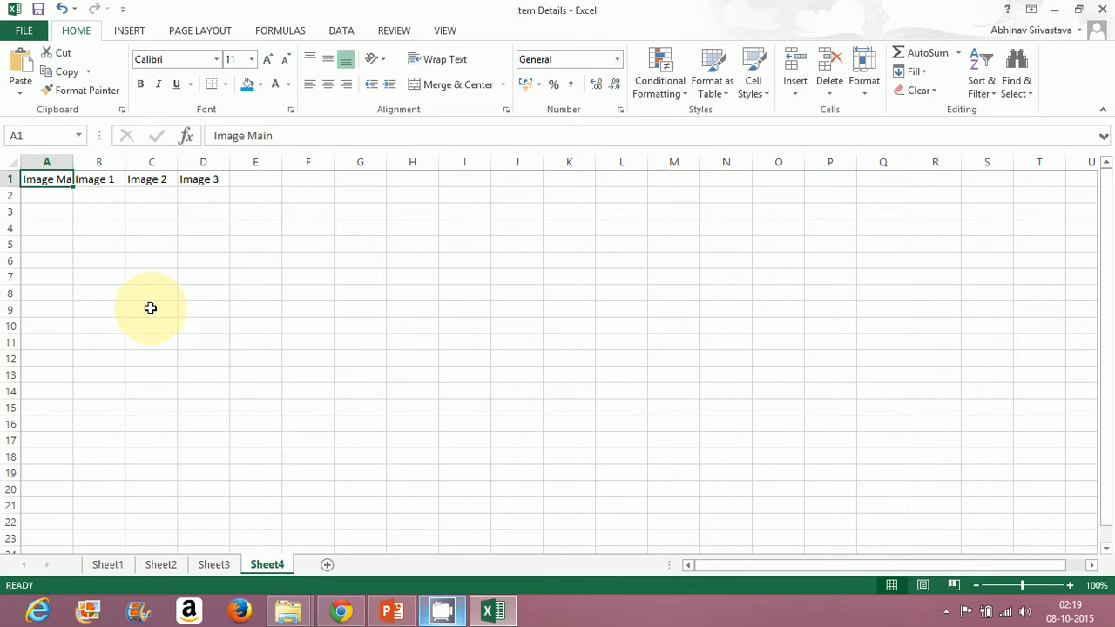
Add the header Image 4 in cell E1, beside Image 3.
key(Right)
key(Right)
key(Right)
key(Right)
key(Right)
key(Left)
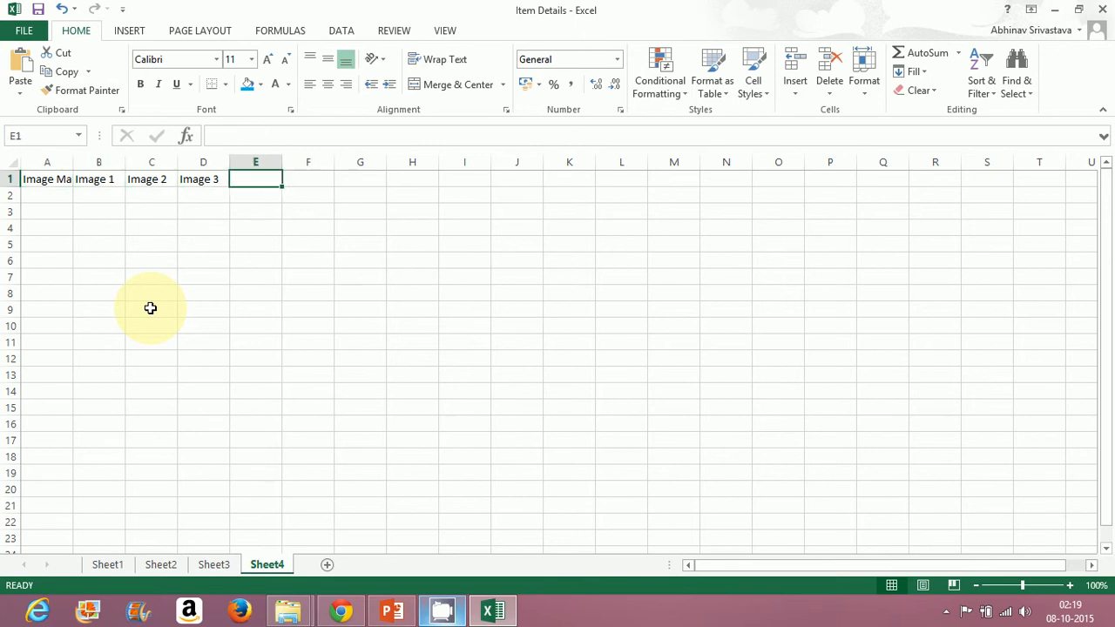
text(Image)
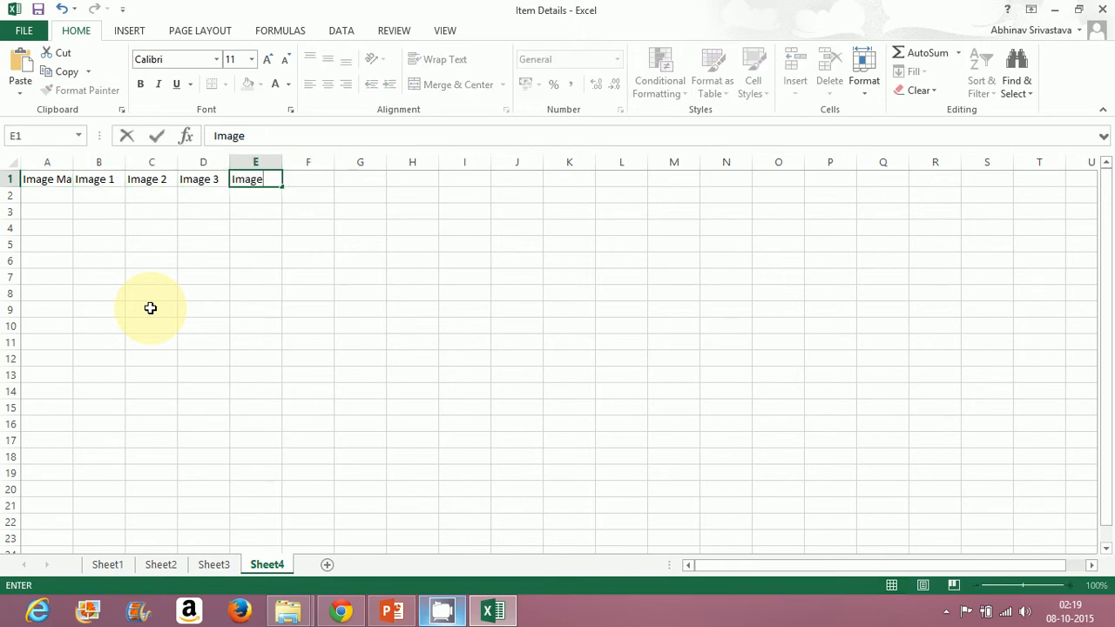
text( 4)
Clear the Image Main header from cell A1.
key(Left)
key(Left)
key(Left)
key(Left)
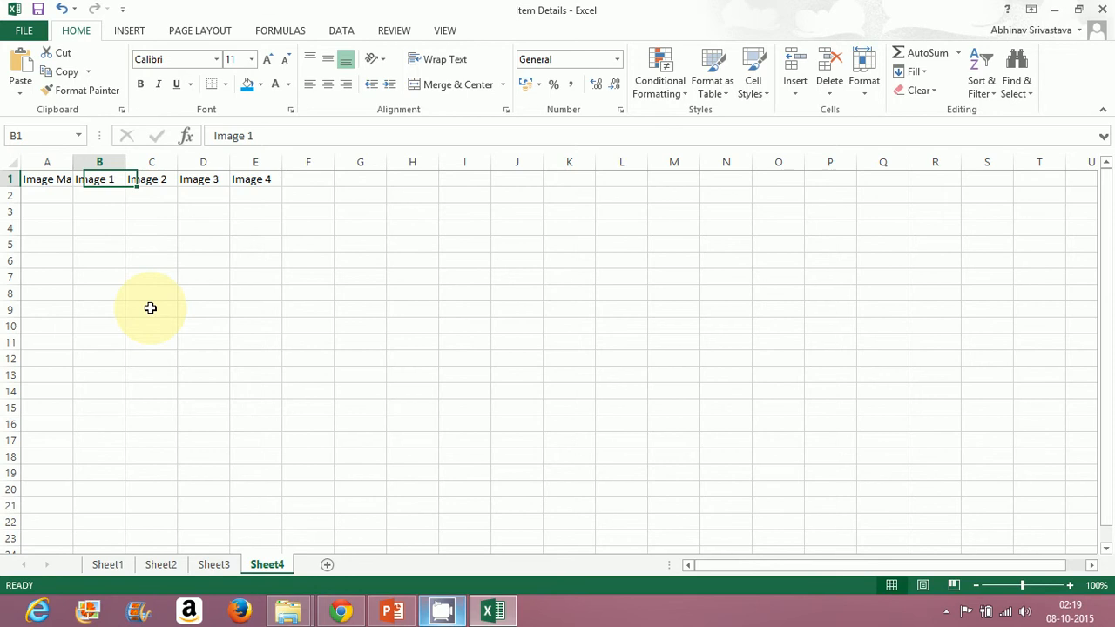
key(Delete)
Move the Image 1 to Image 4 headers one column over so that they start in cell A1.
key(shift+Right)
key(shift+Right)
key(shift+Right)
key(shift+Right)
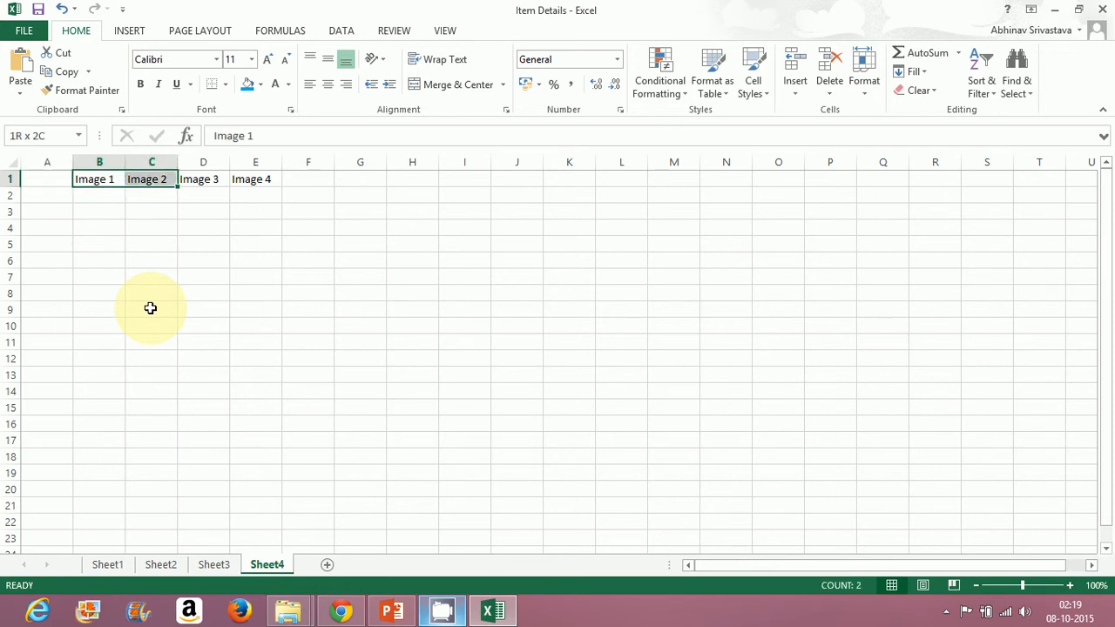
key(shift+Left)
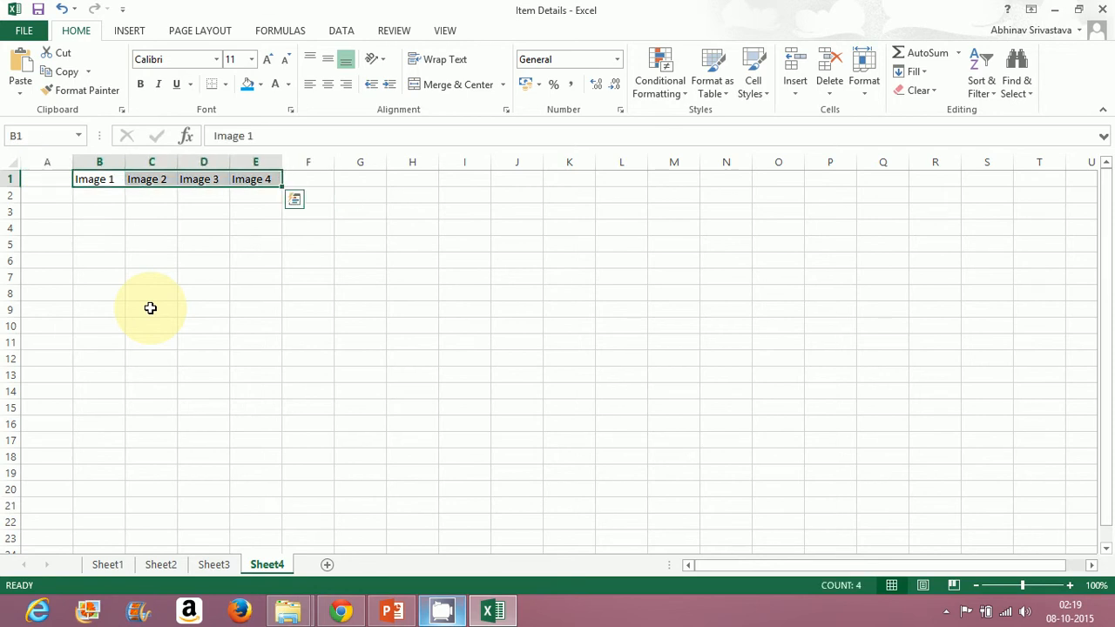
key(ctrl+c)
key(Left)
key(ctrl+v)
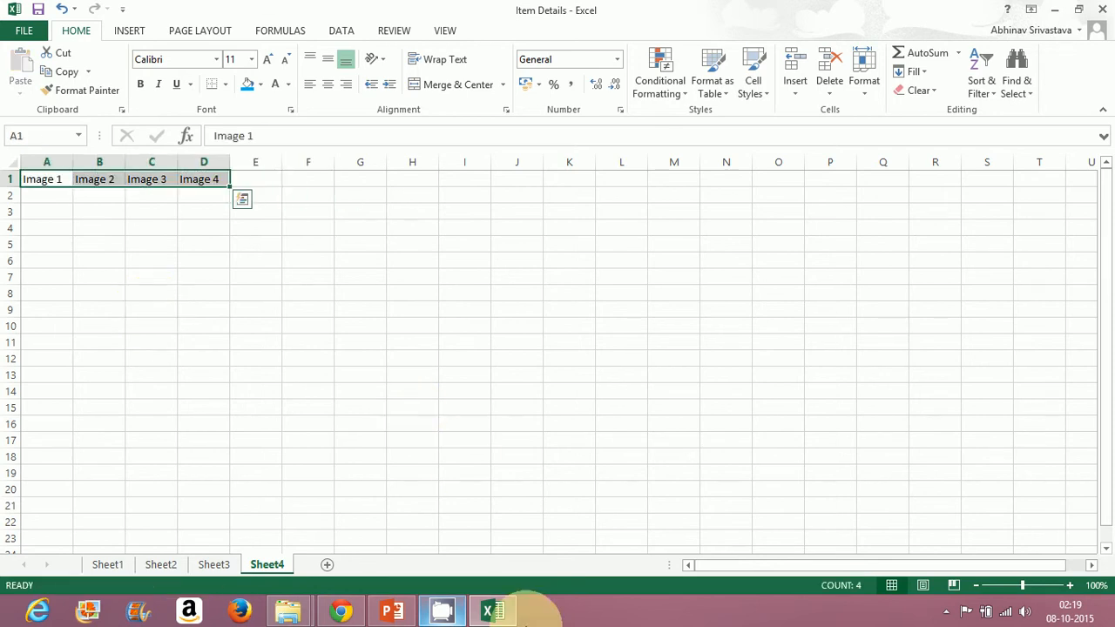
Glance at the Orange Tree picture folder, return to the workbook in Excel and enter jpeg in cell I1.
click(499, 612)
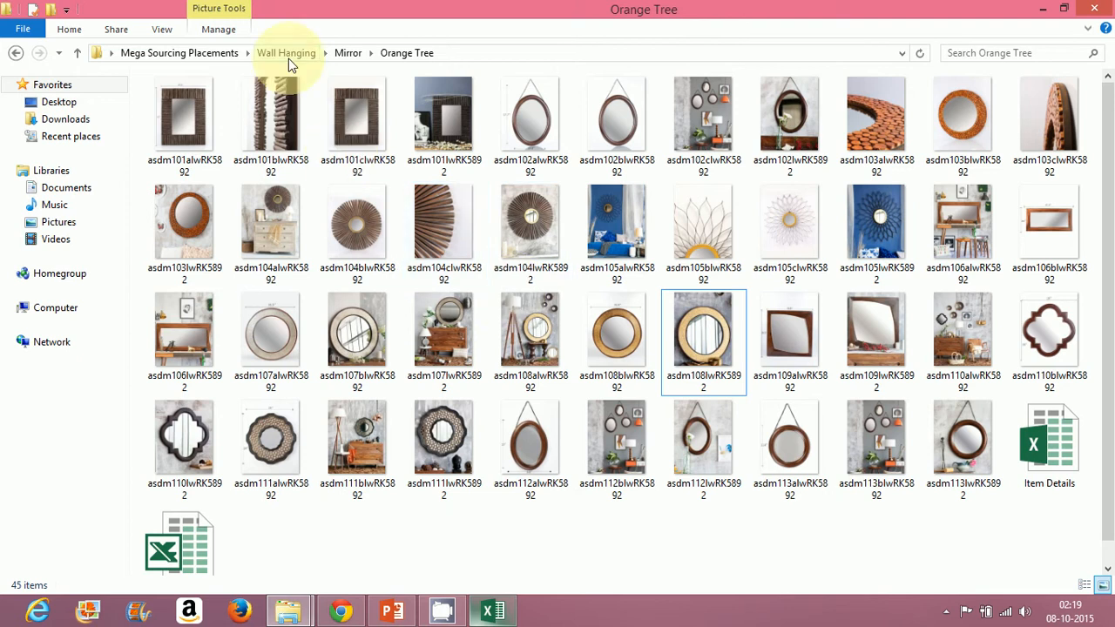
click(493, 611)
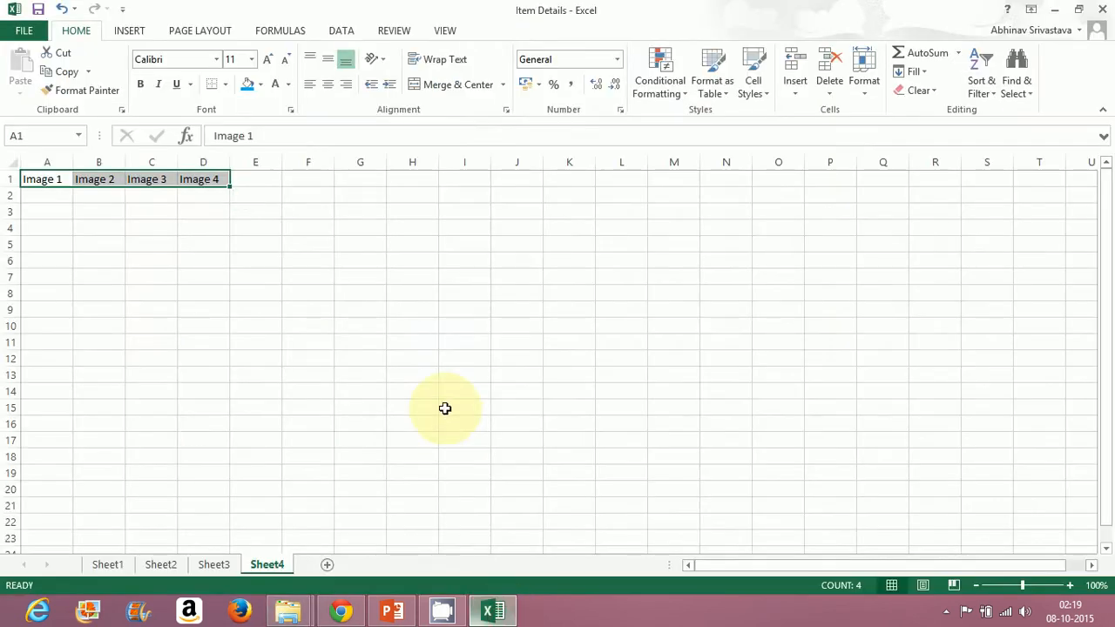
click(458, 183)
text(jpef)
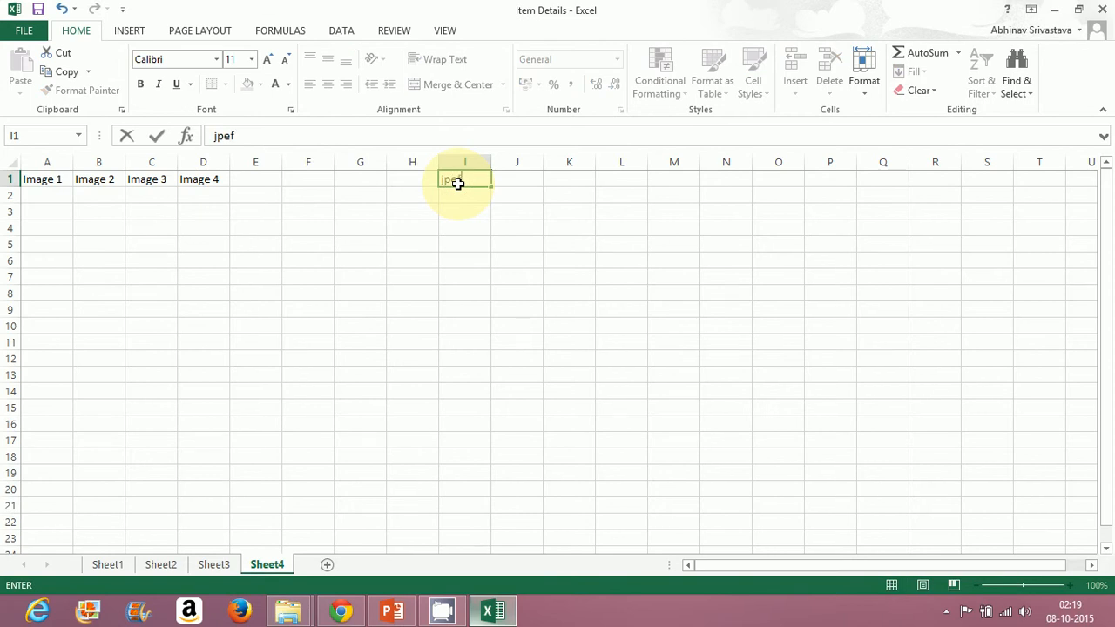
key(Tab)
click(458, 183)
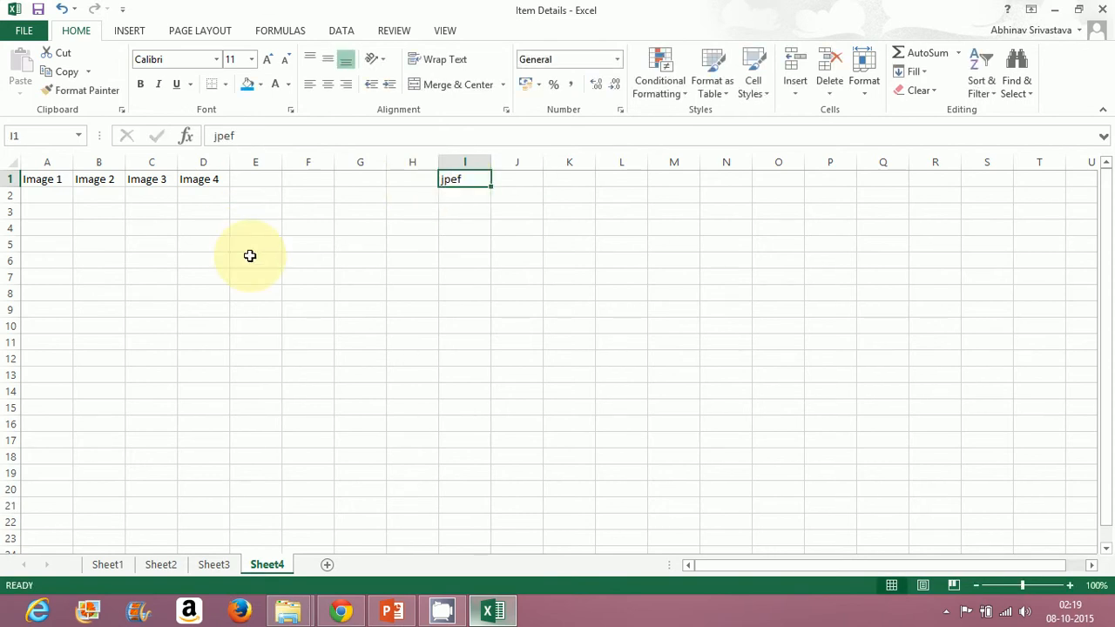
click(258, 137)
key(BackSpace)
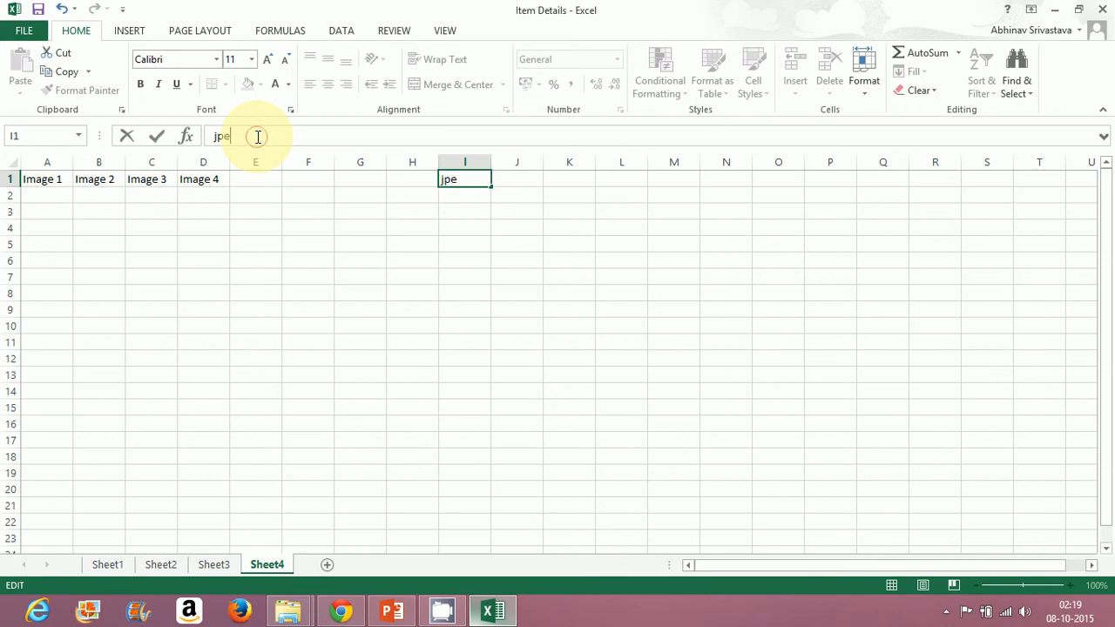
key(ctrl+Return)
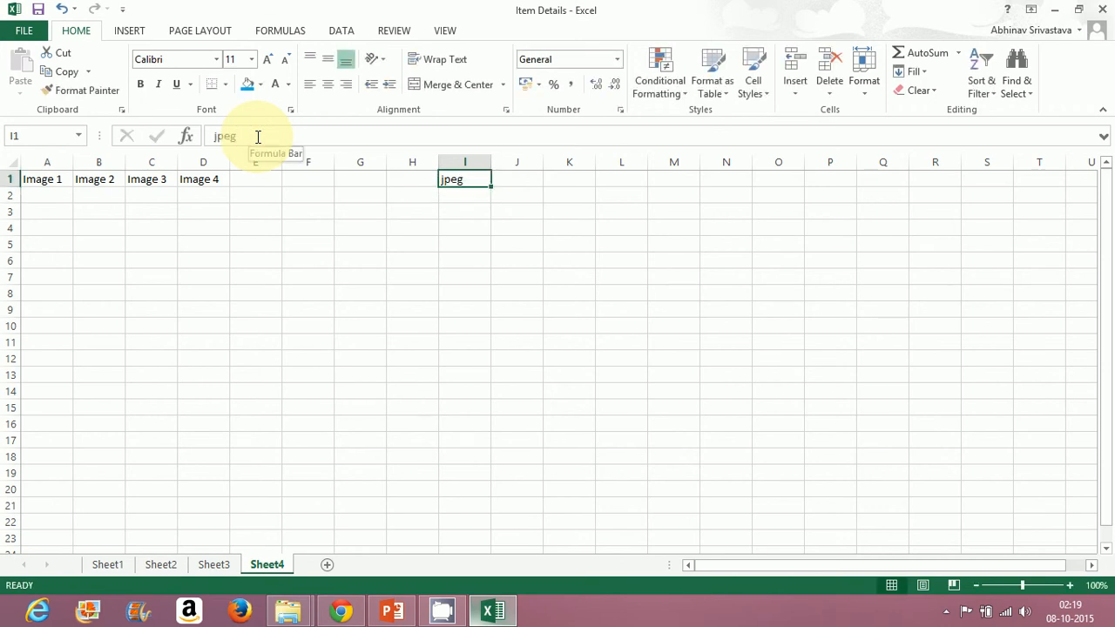
Enter the image formats jpg in cell J1 and JPG in cell K1.
key(Right)
key(Left)
key(Right)
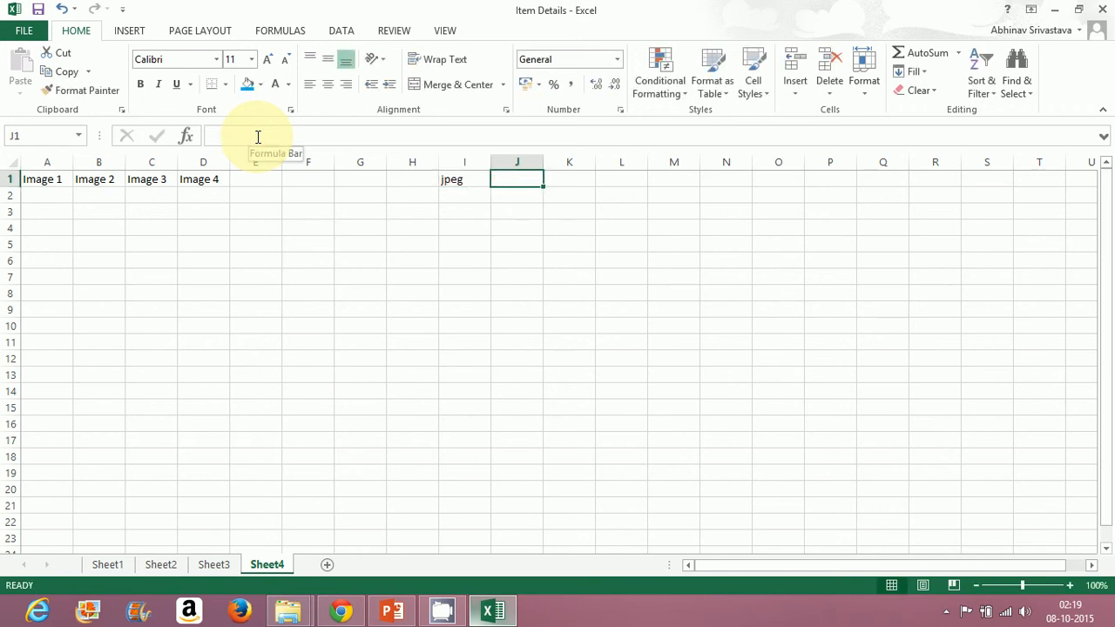
text(jpg)
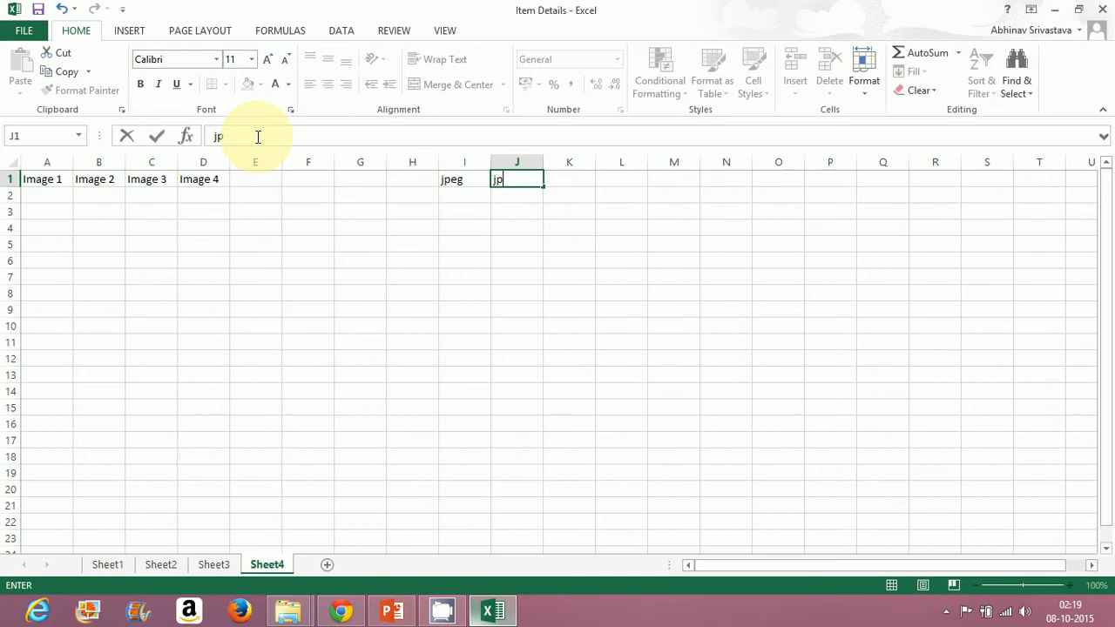
key(Tab)
text(JP)
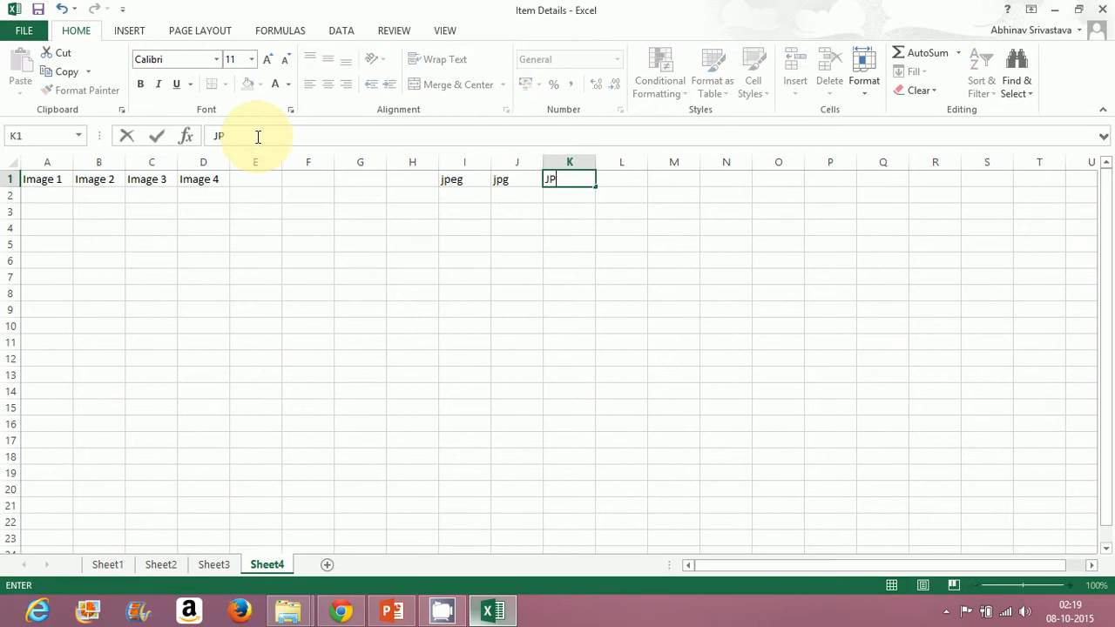
text(G)
key(Return)
Enter the image formats png in cell I2 and PNG in cell J2.
key(Left)
key(Left)
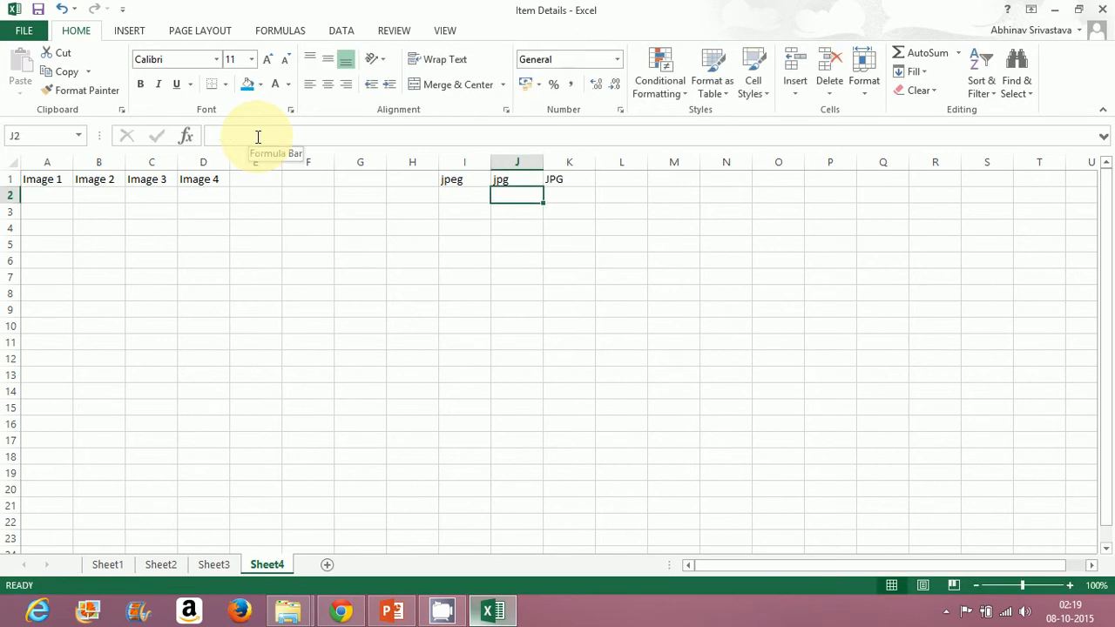
text(png)
key(Tab)
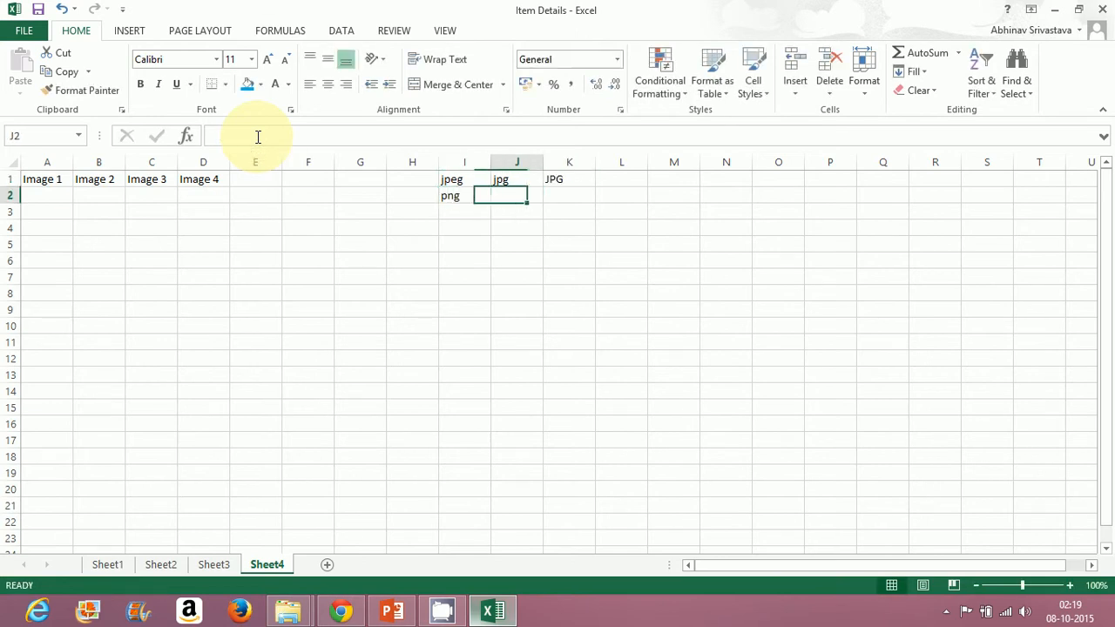
text(PNG)
key(Return)
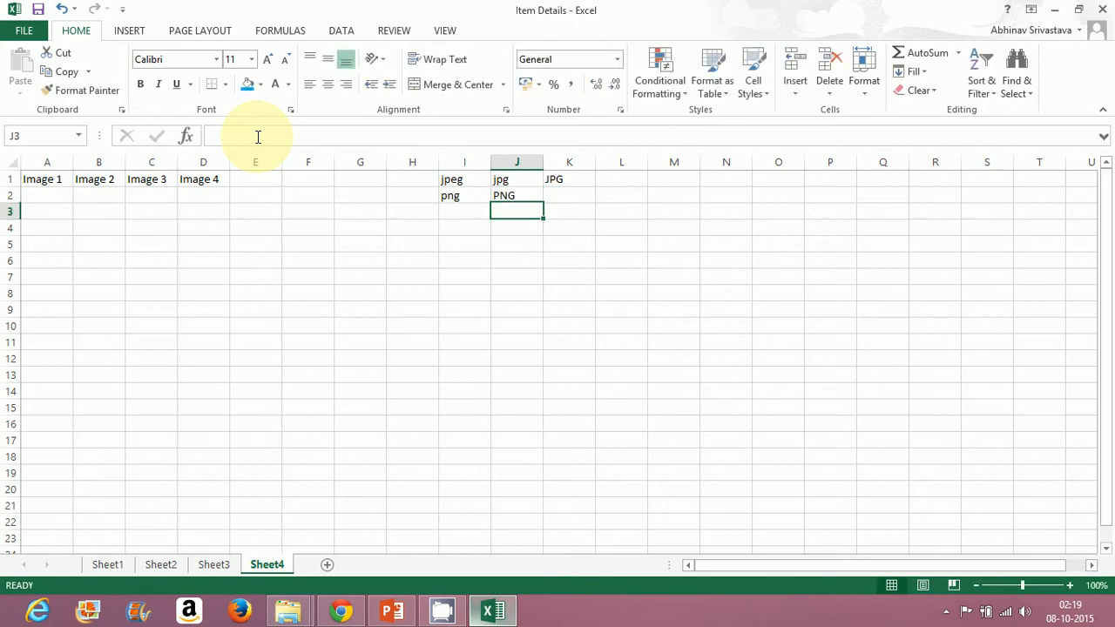
Switch to the Orange Tree folder in File Explorer, list its files in Details view and examine the file types.
key(Up)
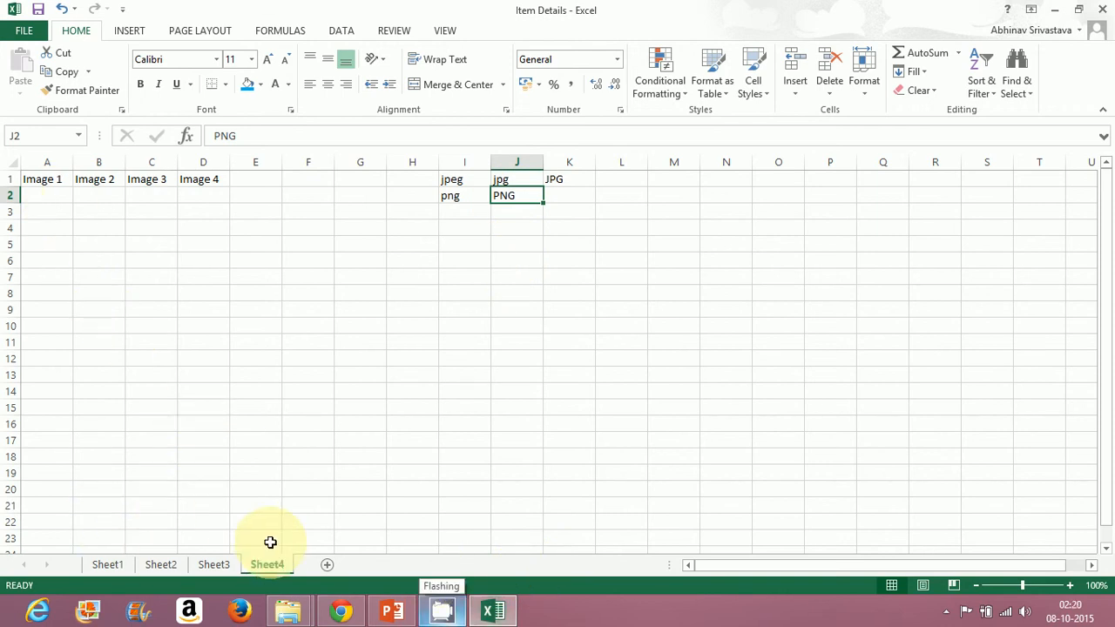
click(492, 614)
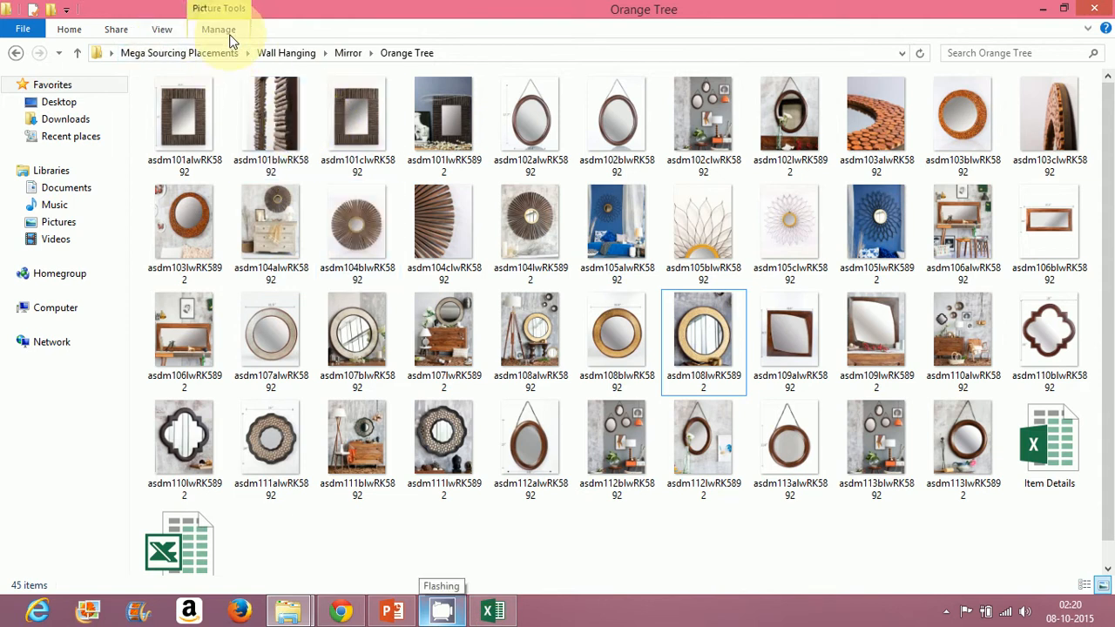
click(162, 29)
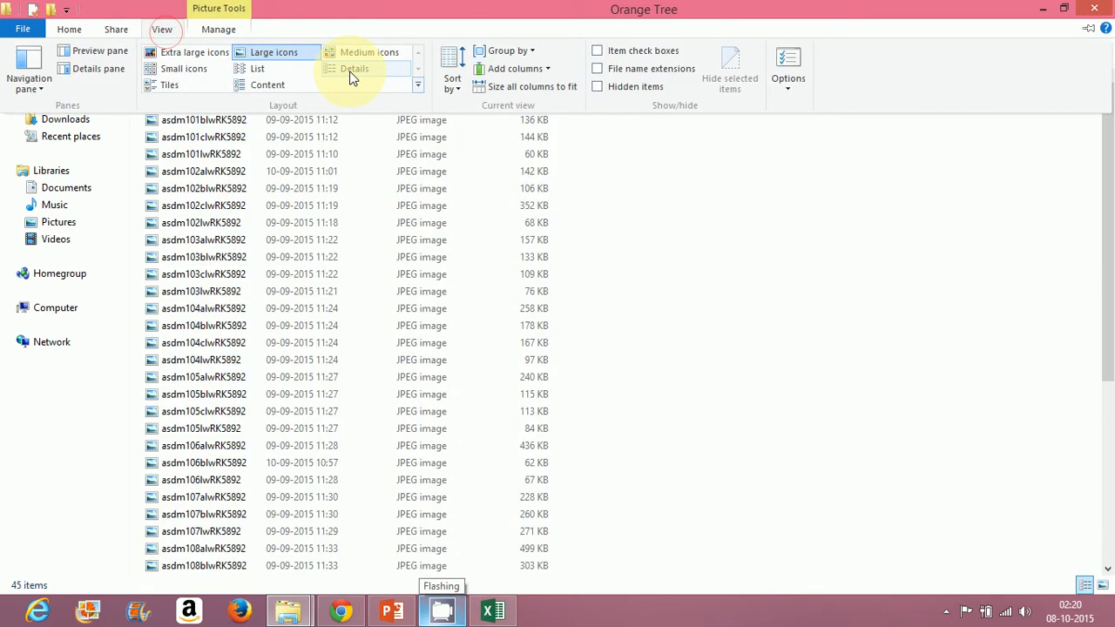
click(352, 77)
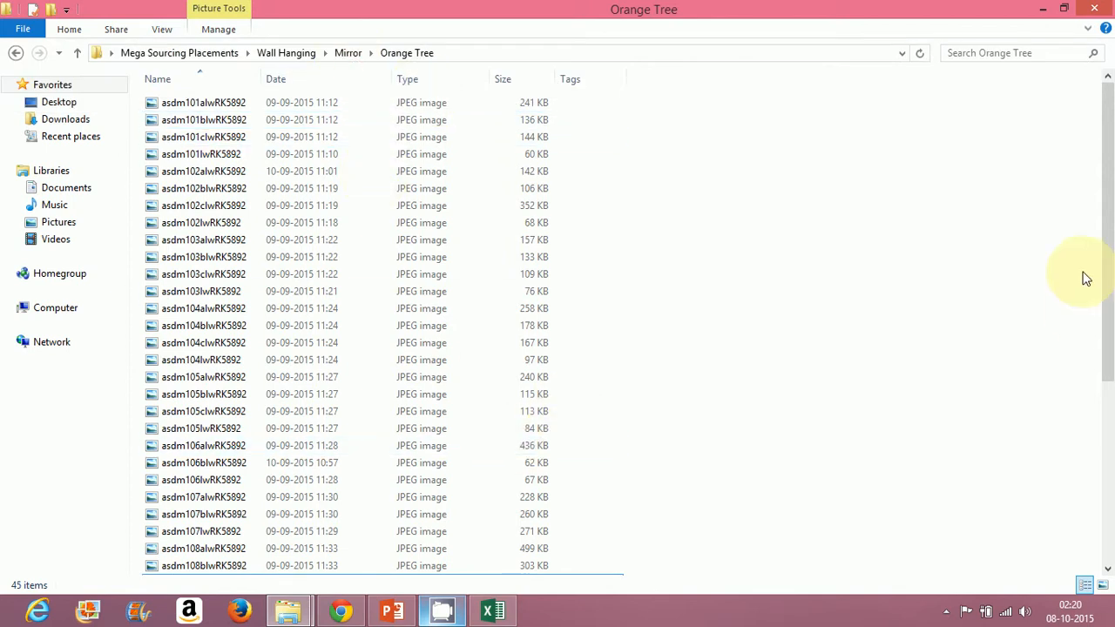
drag(1110, 206, 1110, 240)
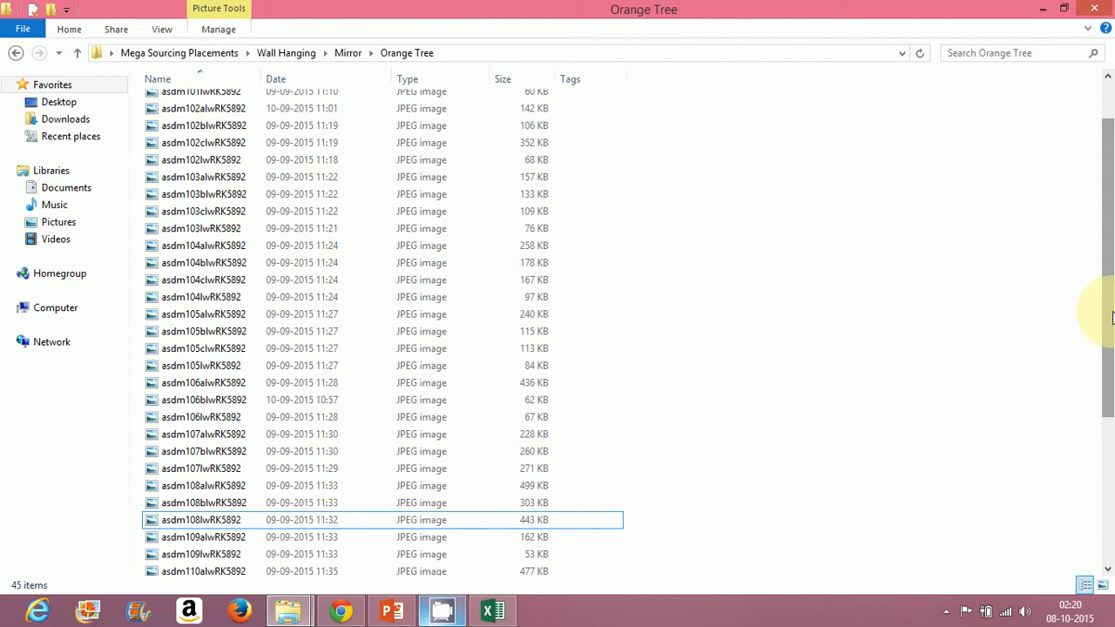
drag(1112, 311, 1112, 514)
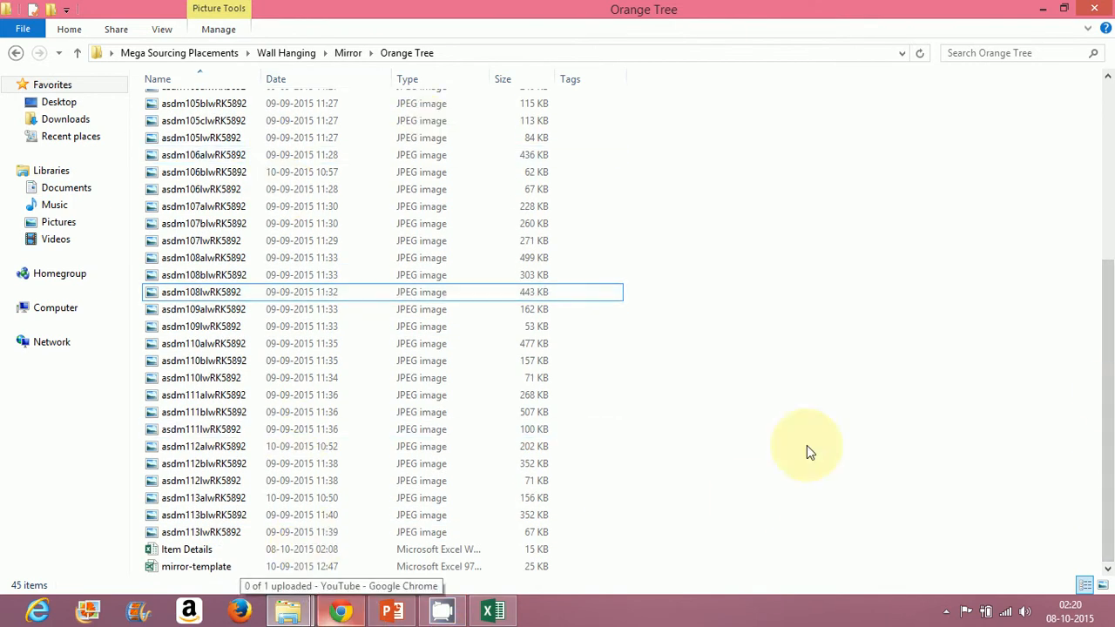
drag(1113, 387, 1109, 288)
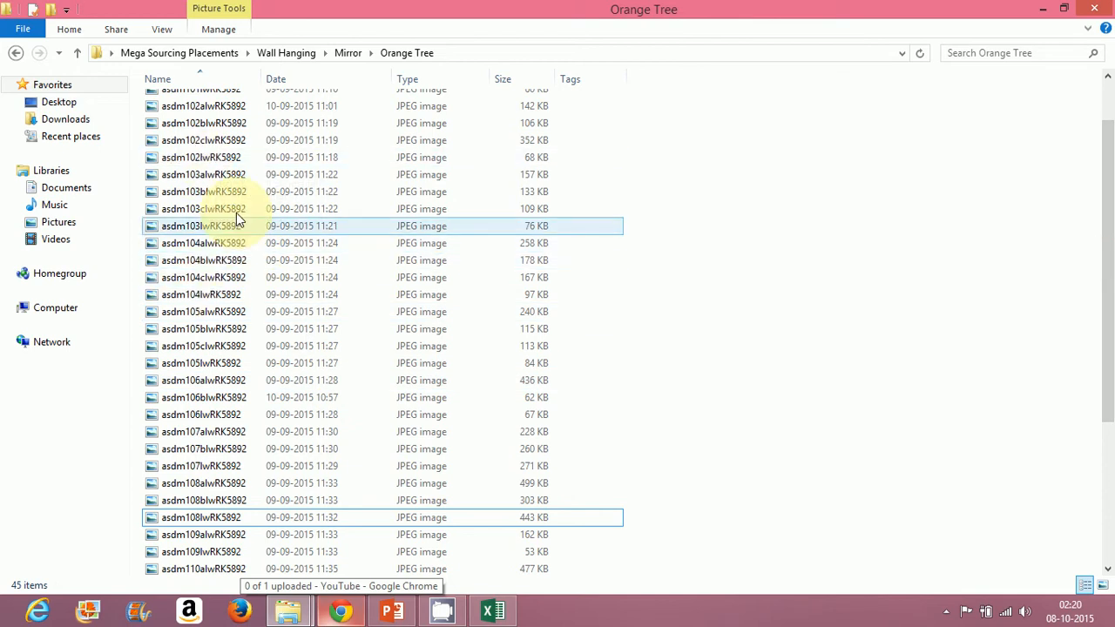
Open the image asdm104blwRK5892 in Paint, look at the picture formats offered for saving, and close Paint without saving.
click(192, 260)
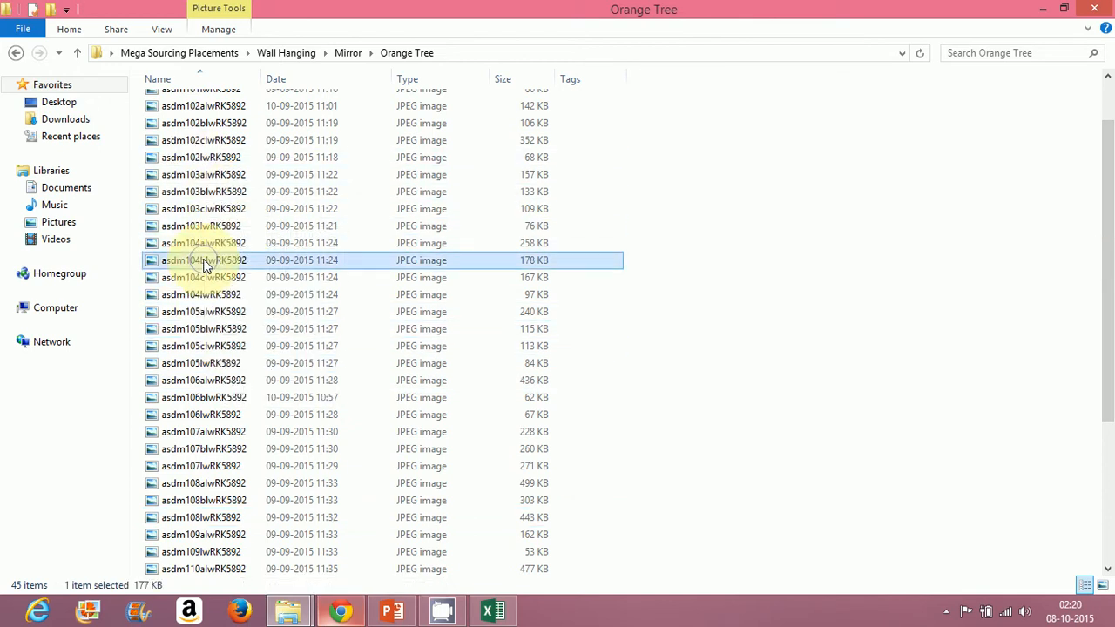
right_click(194, 260)
mouse_move(256, 351)
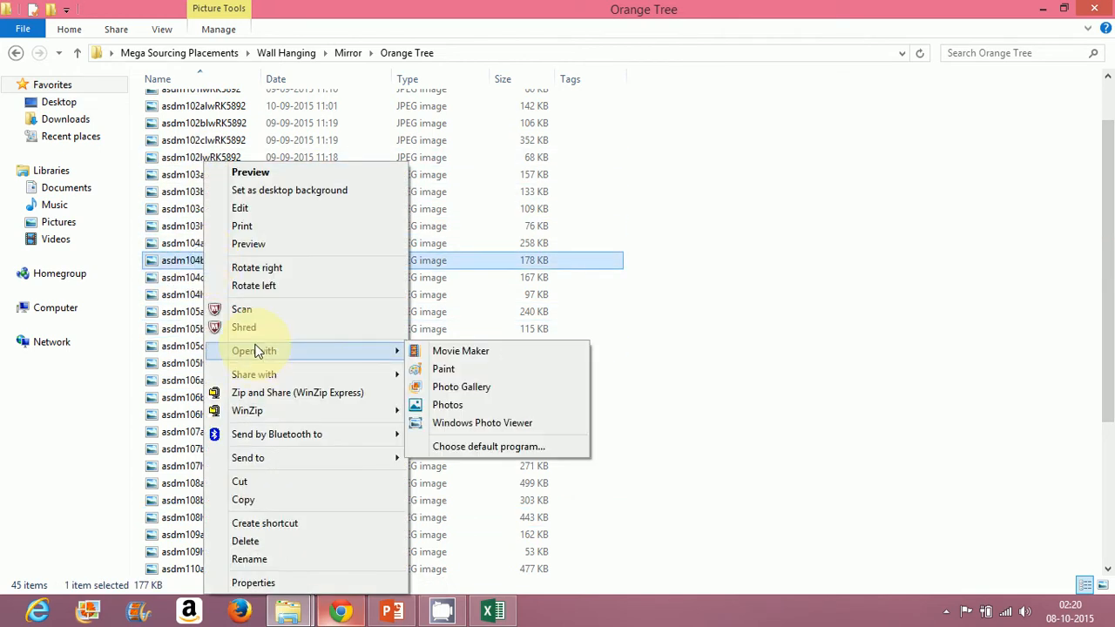
key(Right)
key(Down)
key(Return)
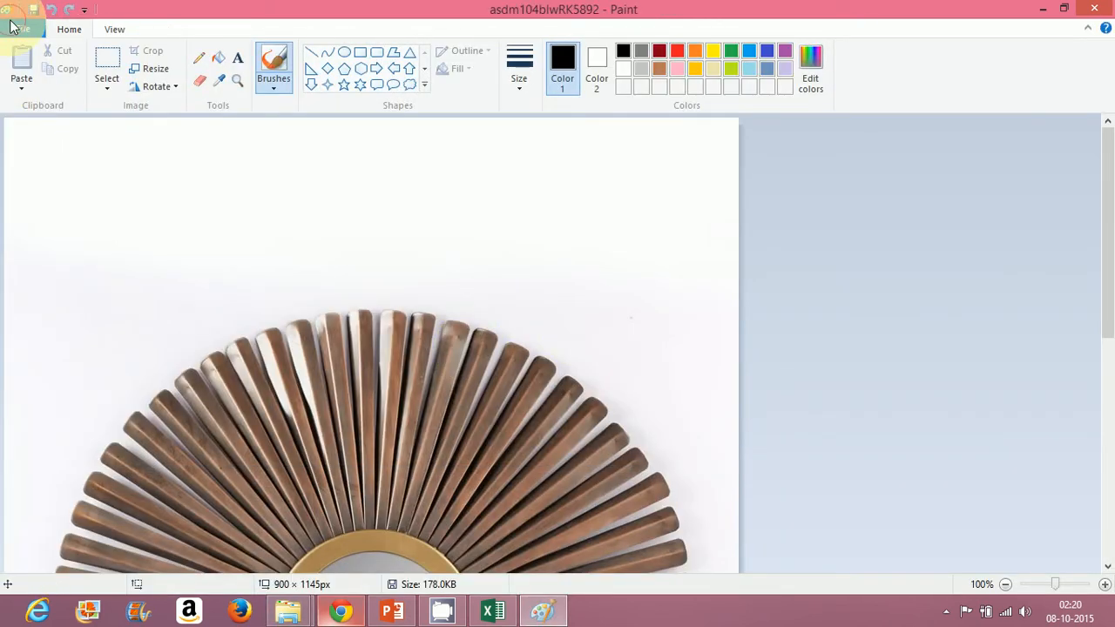
click(10, 26)
mouse_move(76, 174)
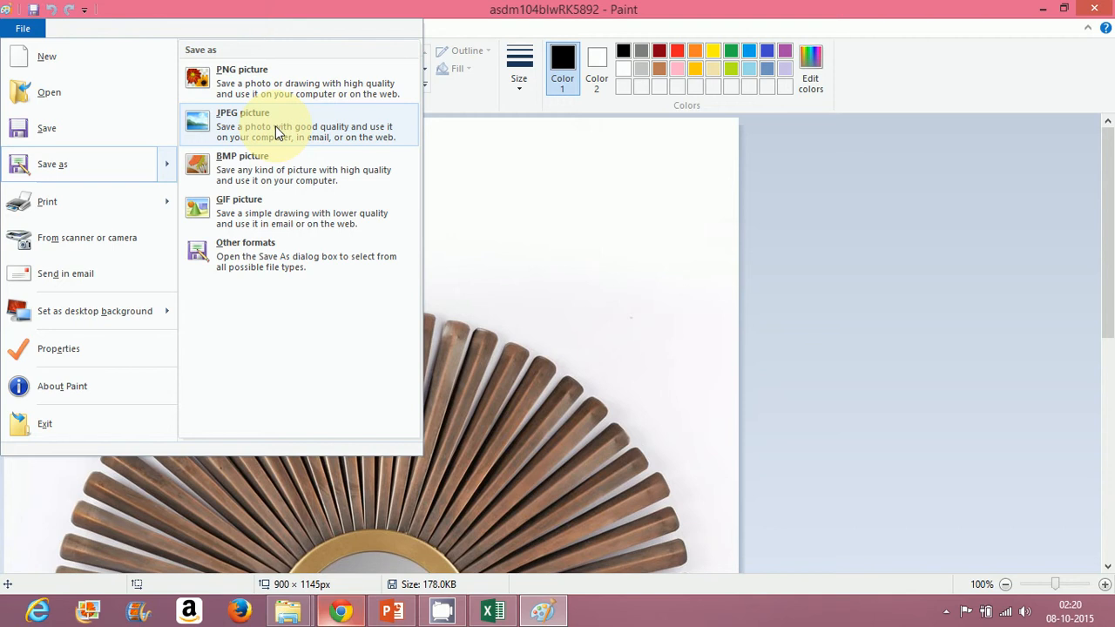
click(936, 256)
click(1096, 12)
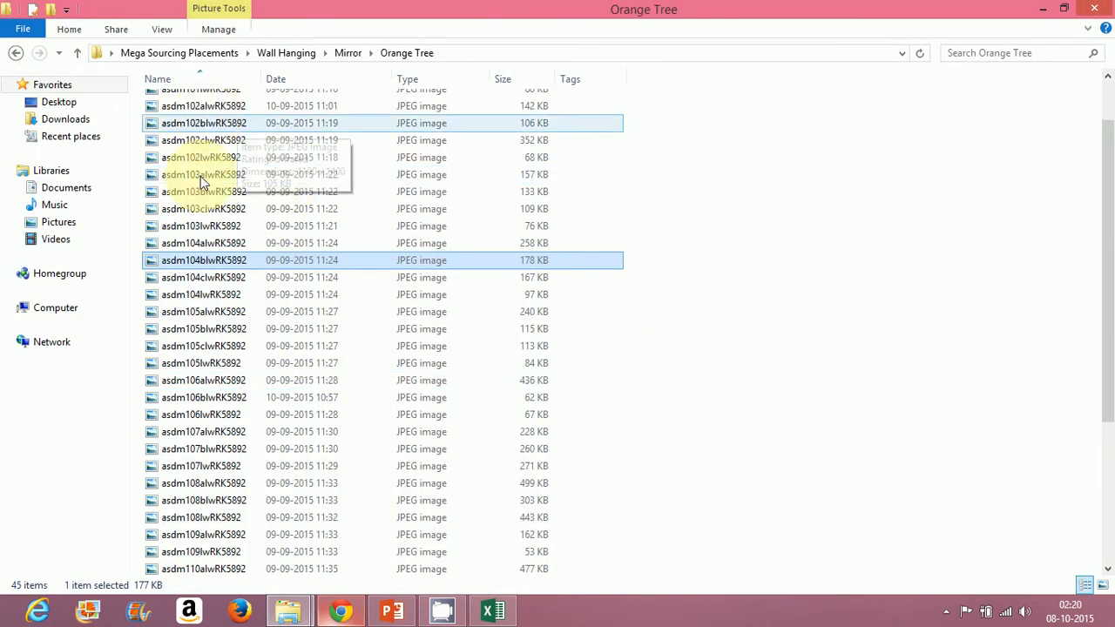
right_click(222, 244)
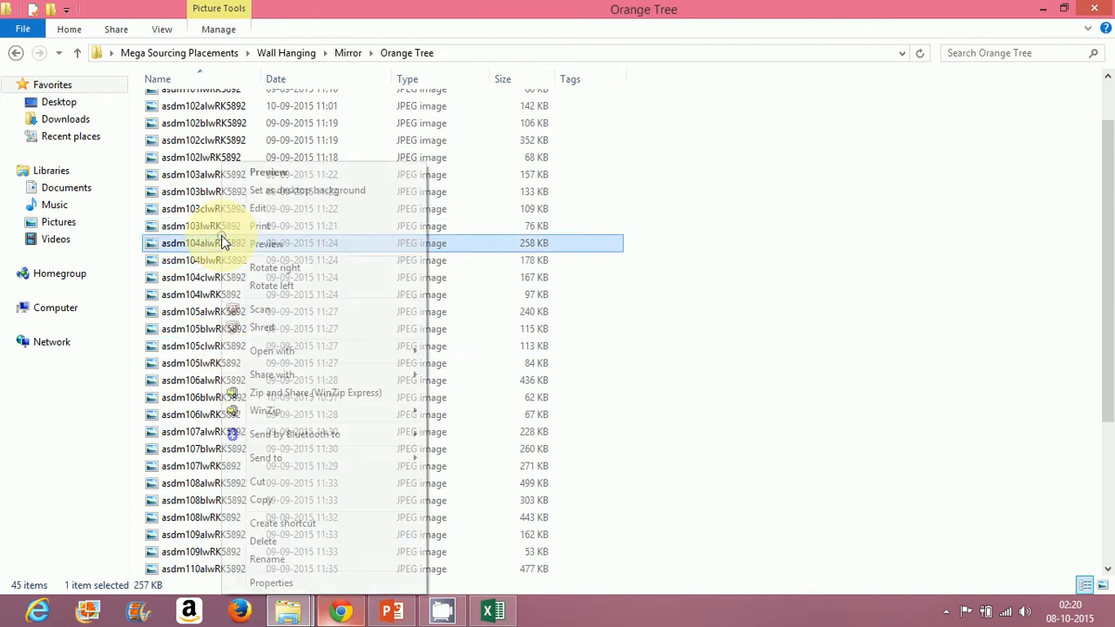
mouse_move(322, 353)
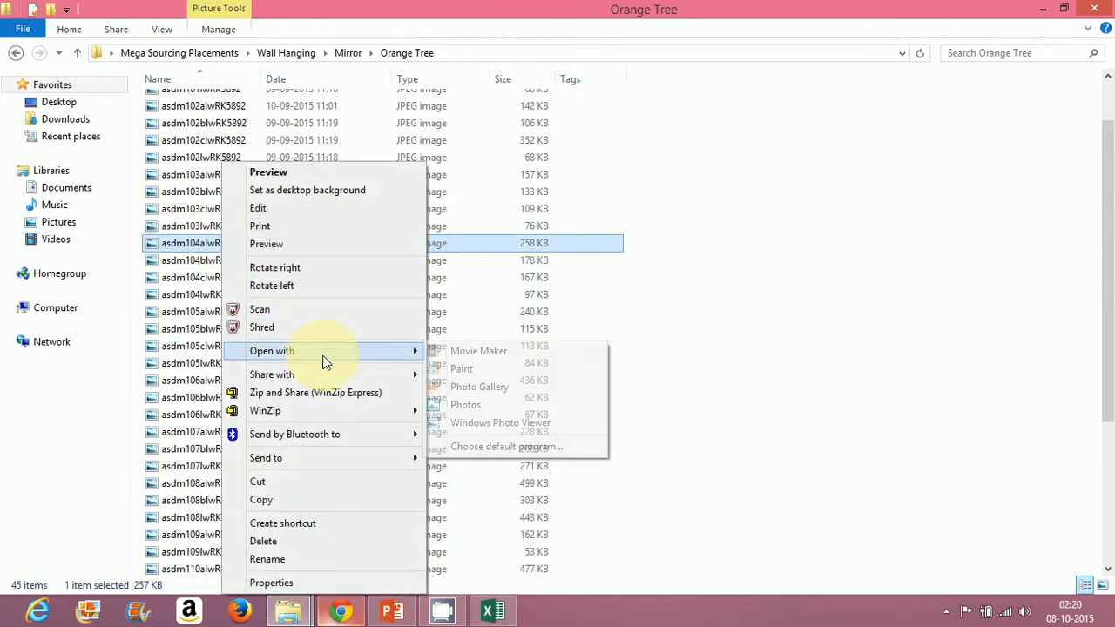
click(176, 249)
click(297, 312)
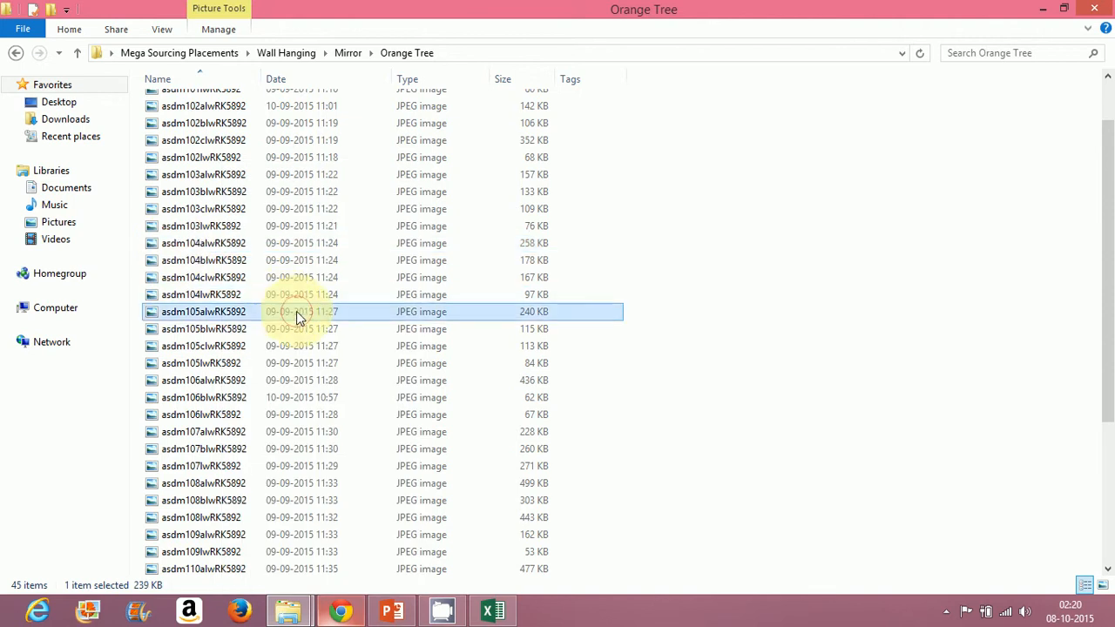
click(493, 611)
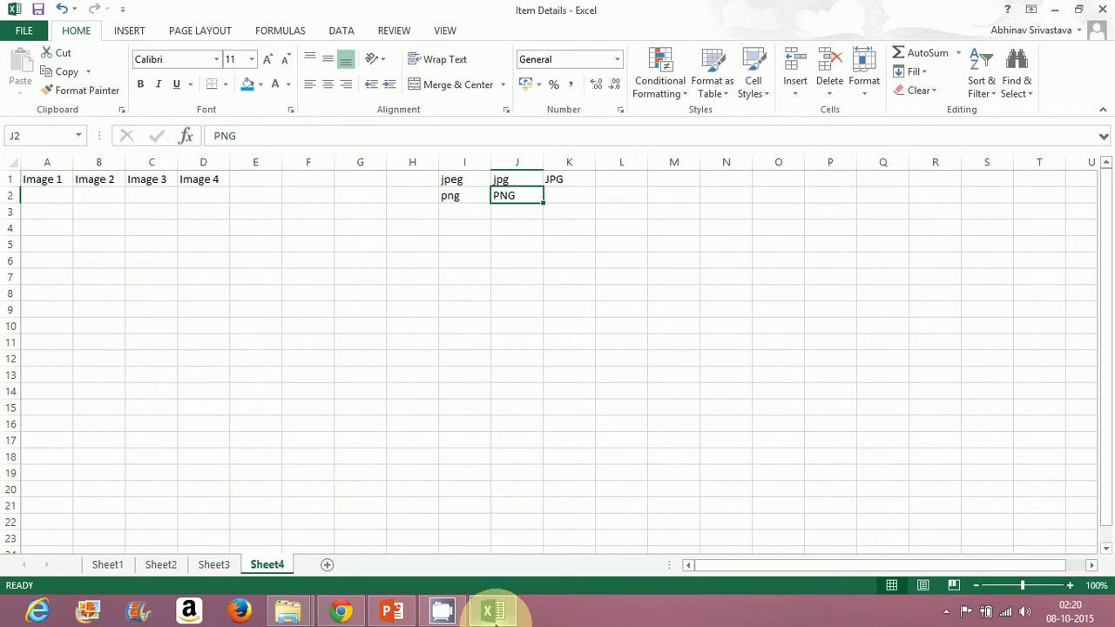
click(493, 611)
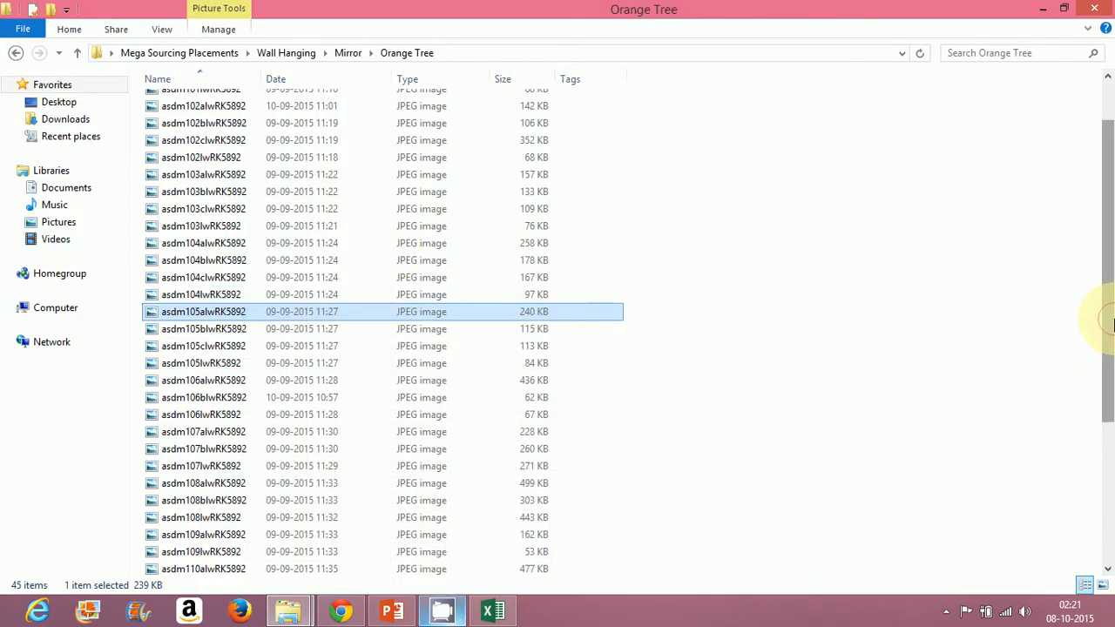
Check the file extension of asdm101alwRK5892 in its properties and close them.
drag(1111, 322, 1110, 200)
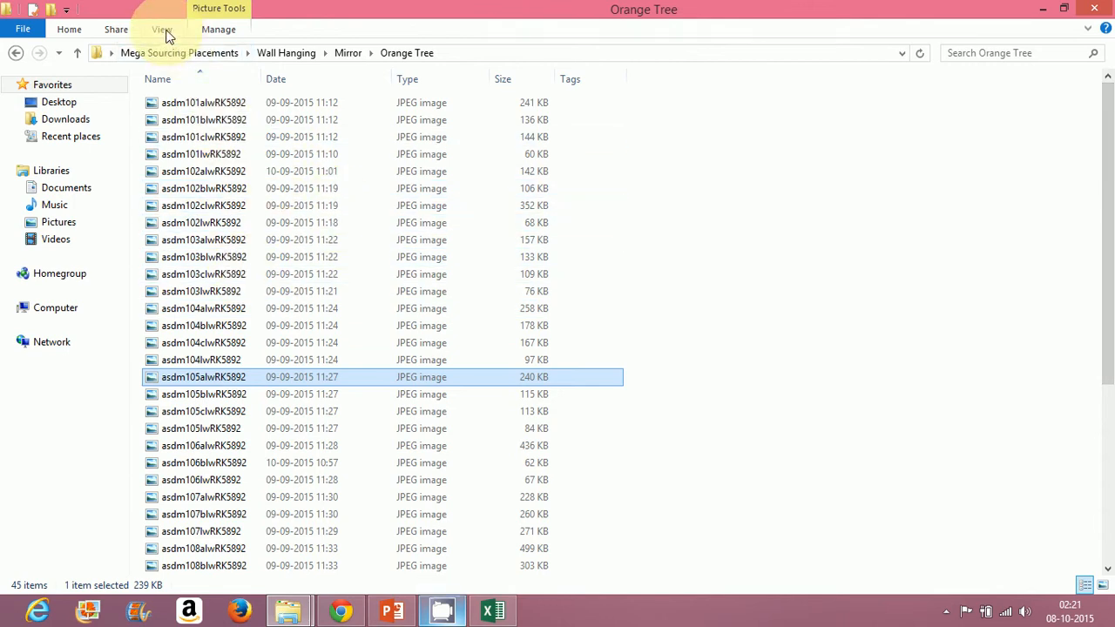
right_click(215, 104)
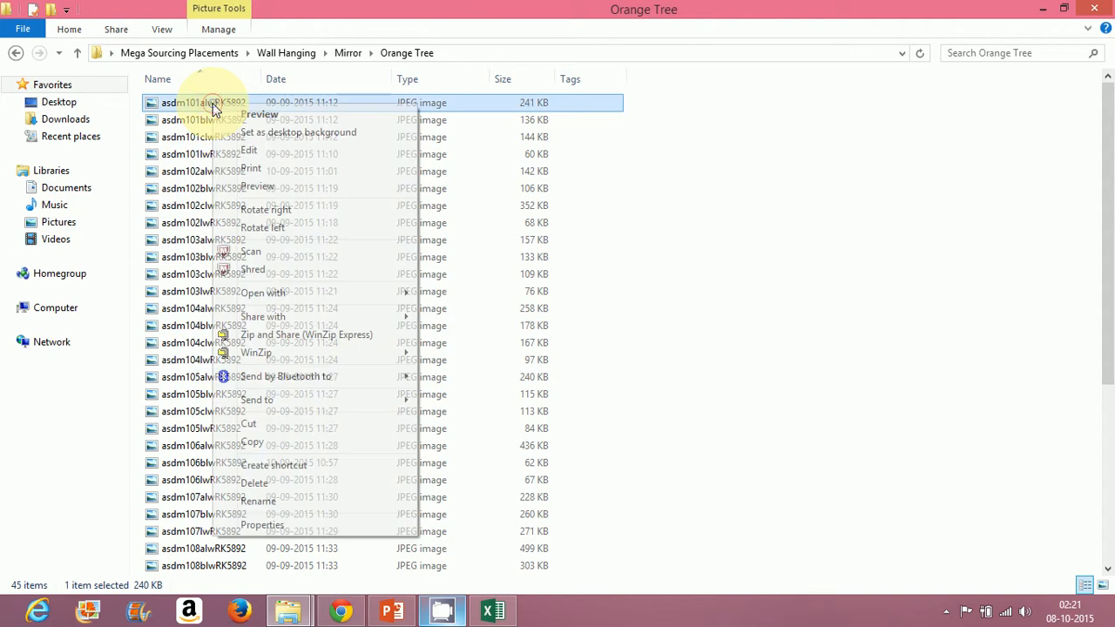
click(303, 526)
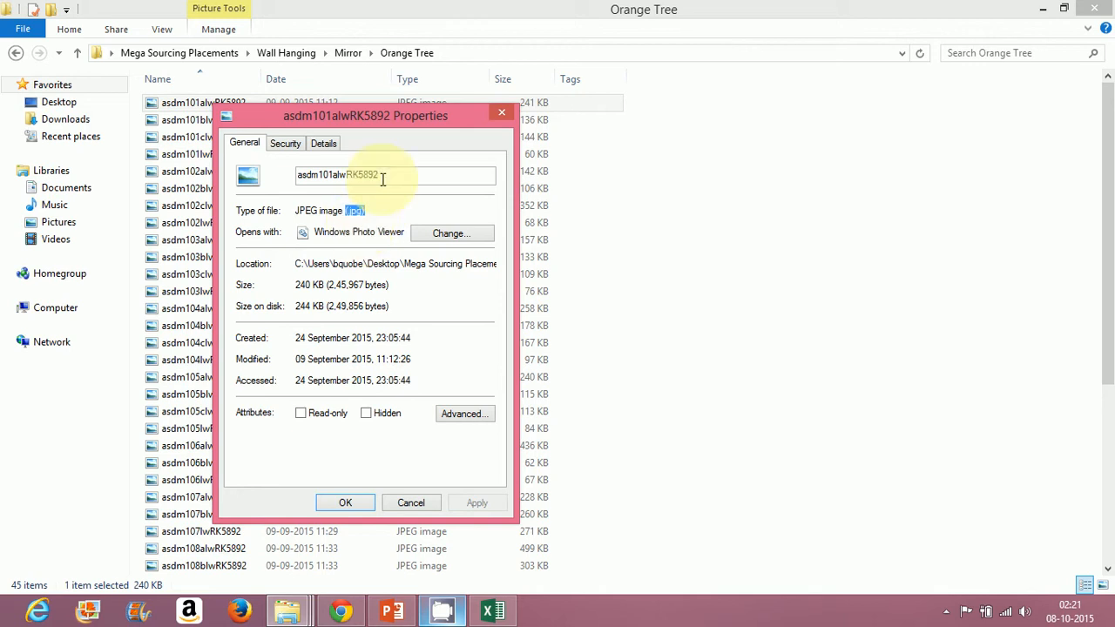
click(503, 116)
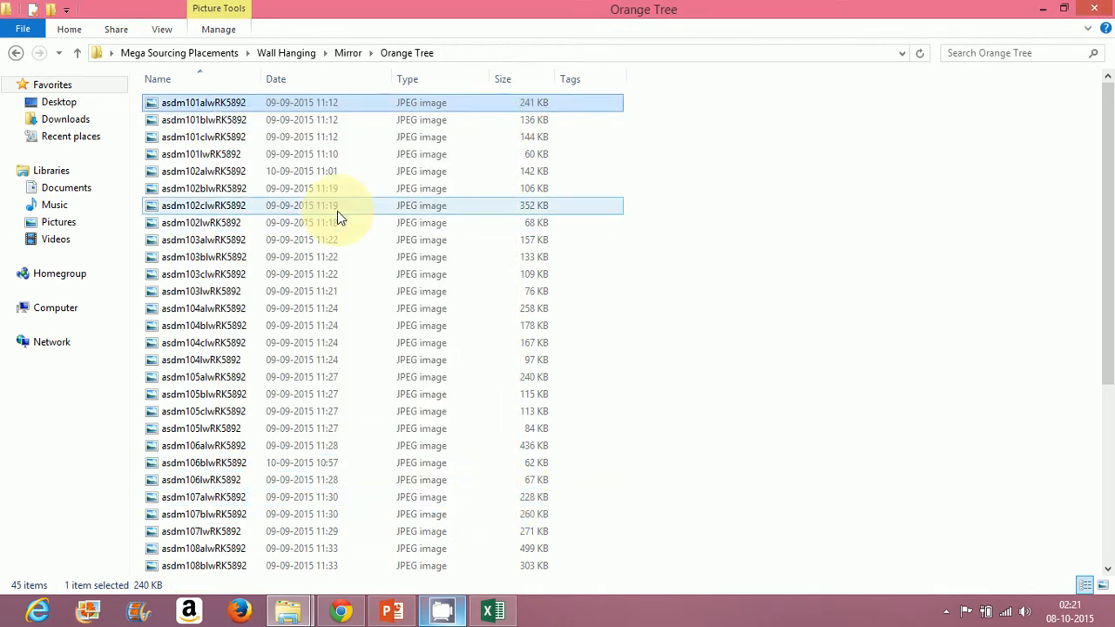
Go up to the Mirror folder, reopen Orange Tree and show its files as large icons.
click(349, 53)
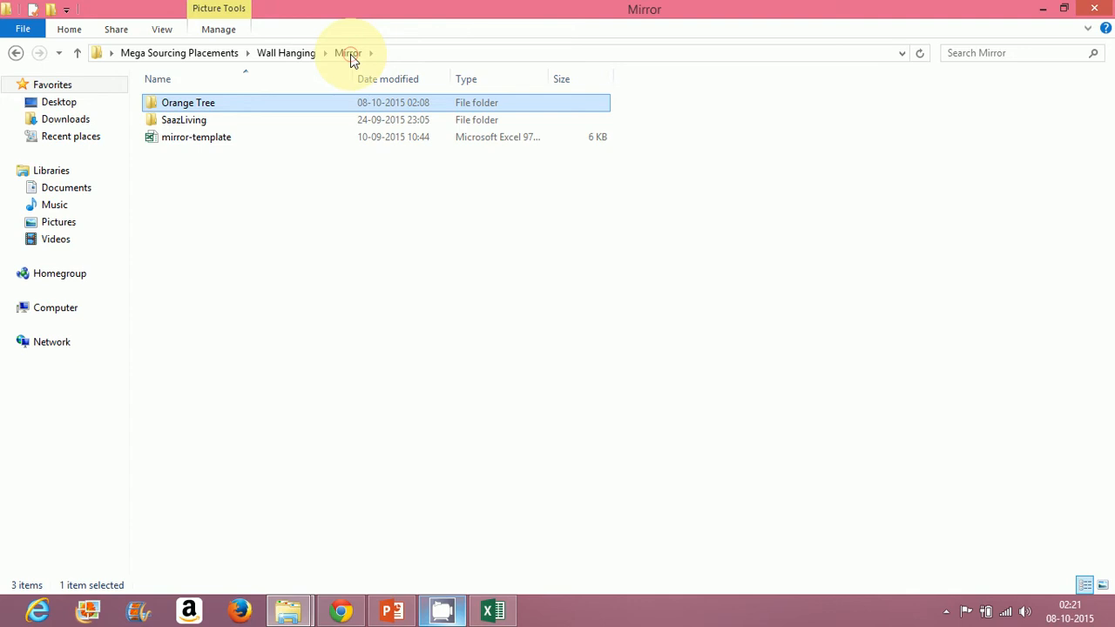
double_click(214, 102)
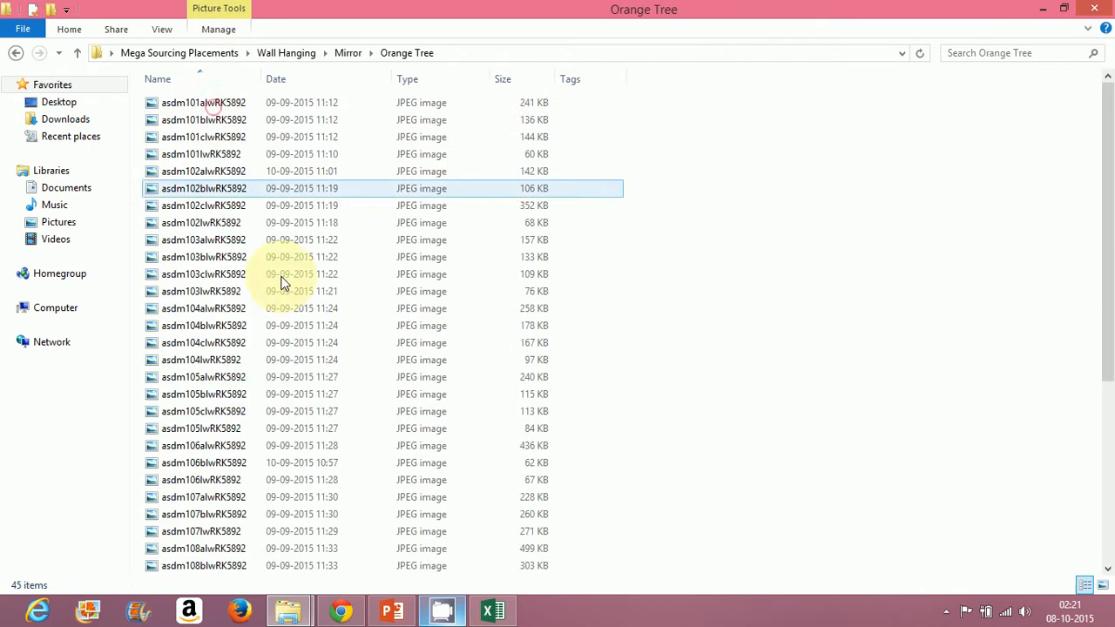
click(162, 29)
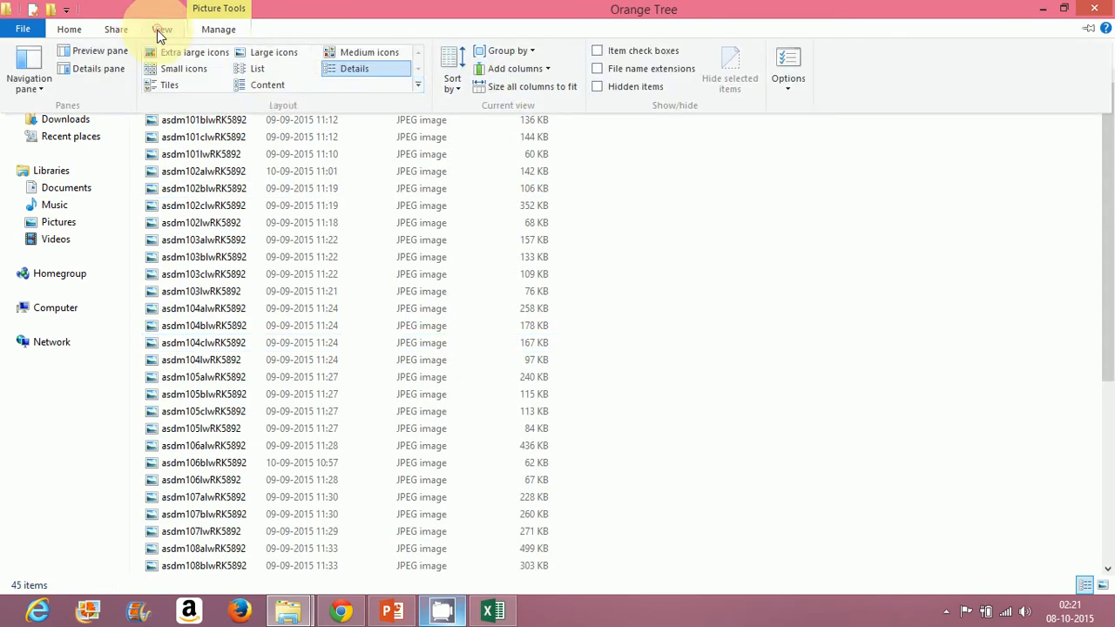
click(288, 54)
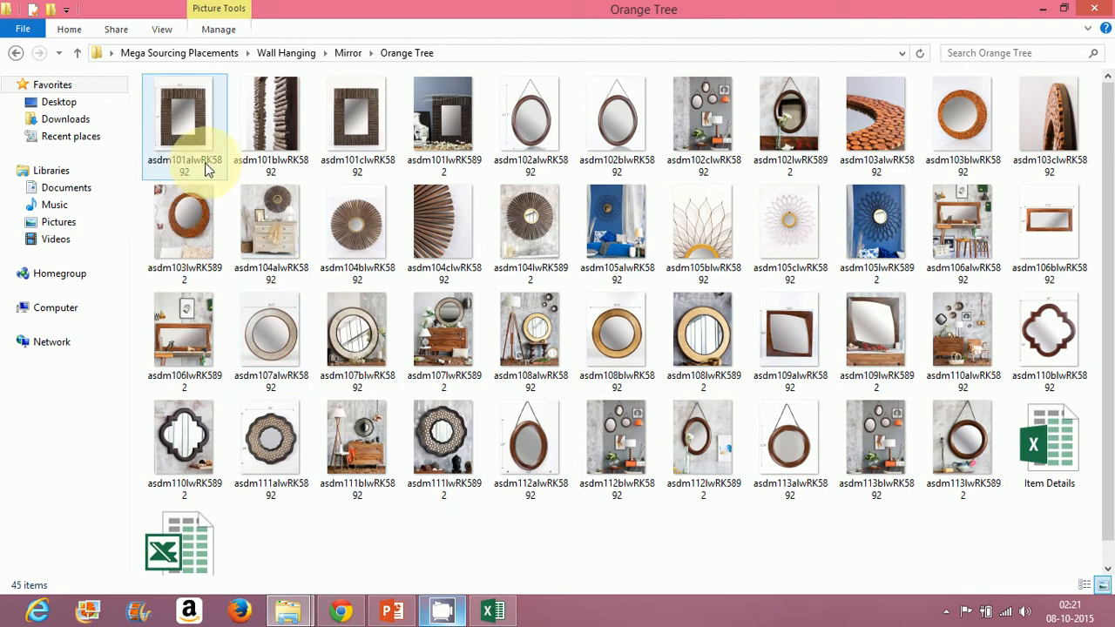
Switch to Excel, copy the codes asdm101 to asdm114 from Sheet1 and paste them into Sheet4 starting at cell A2.
click(494, 611)
click(109, 566)
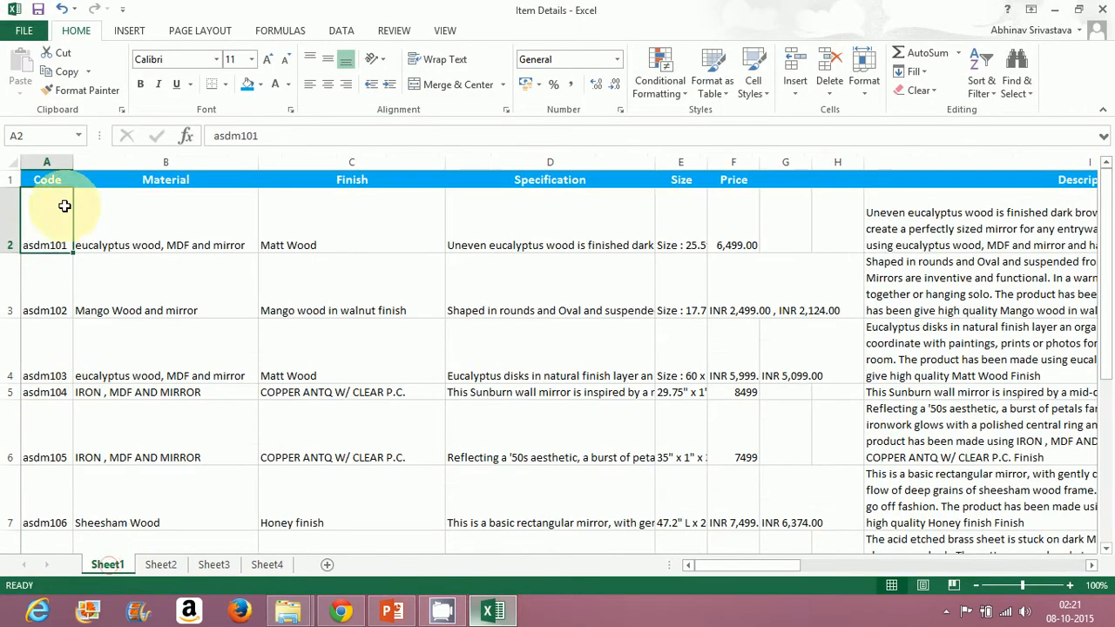
drag(47, 224, 47, 224)
key(ctrl+c)
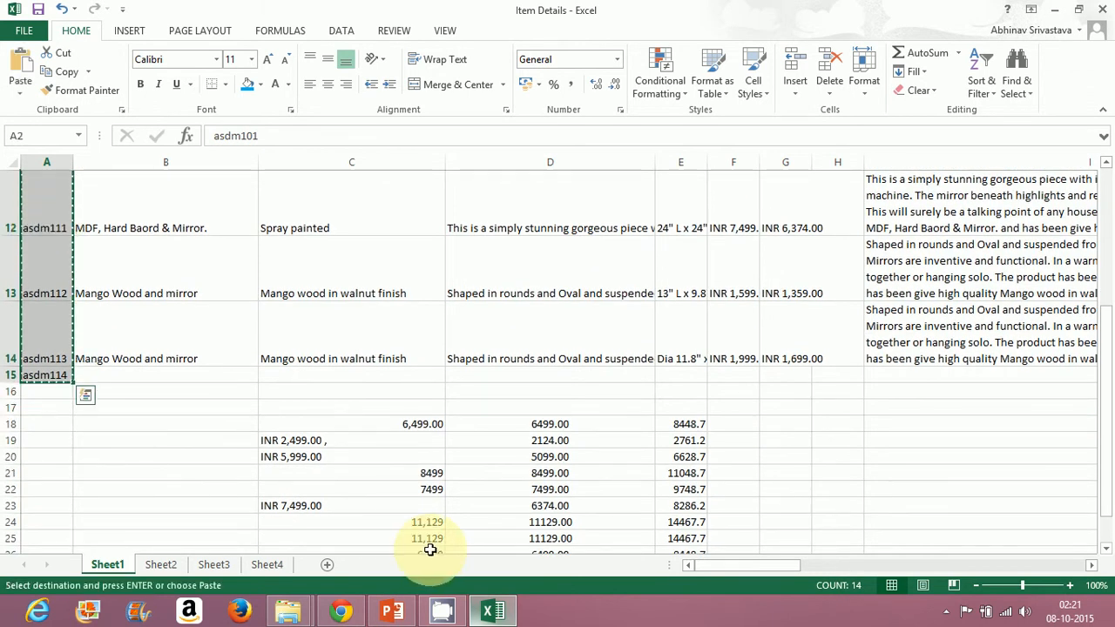
click(267, 565)
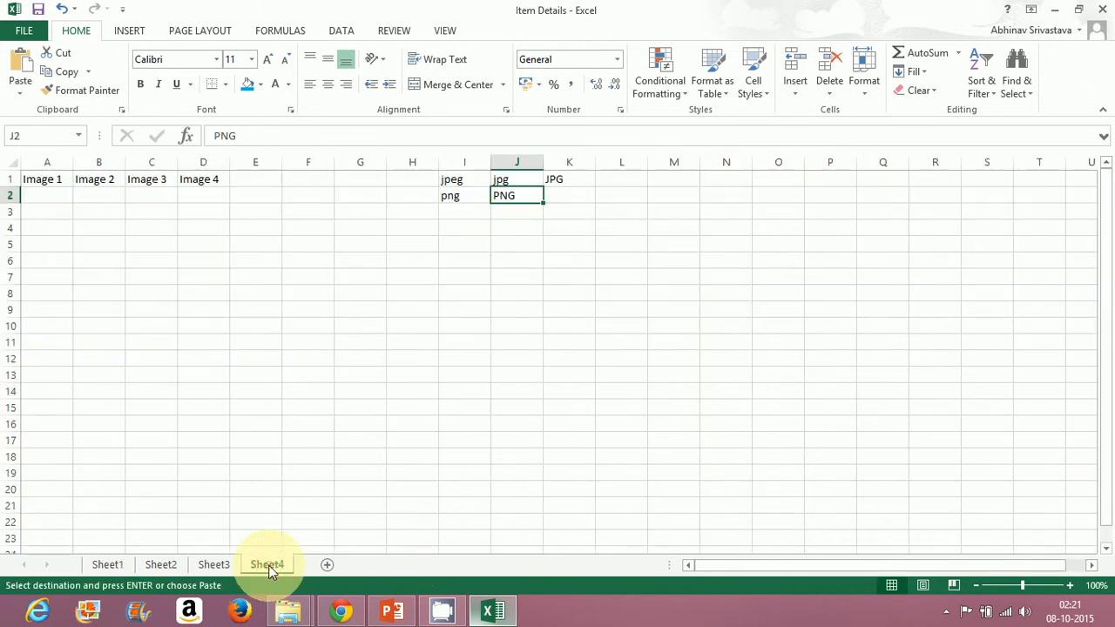
click(55, 197)
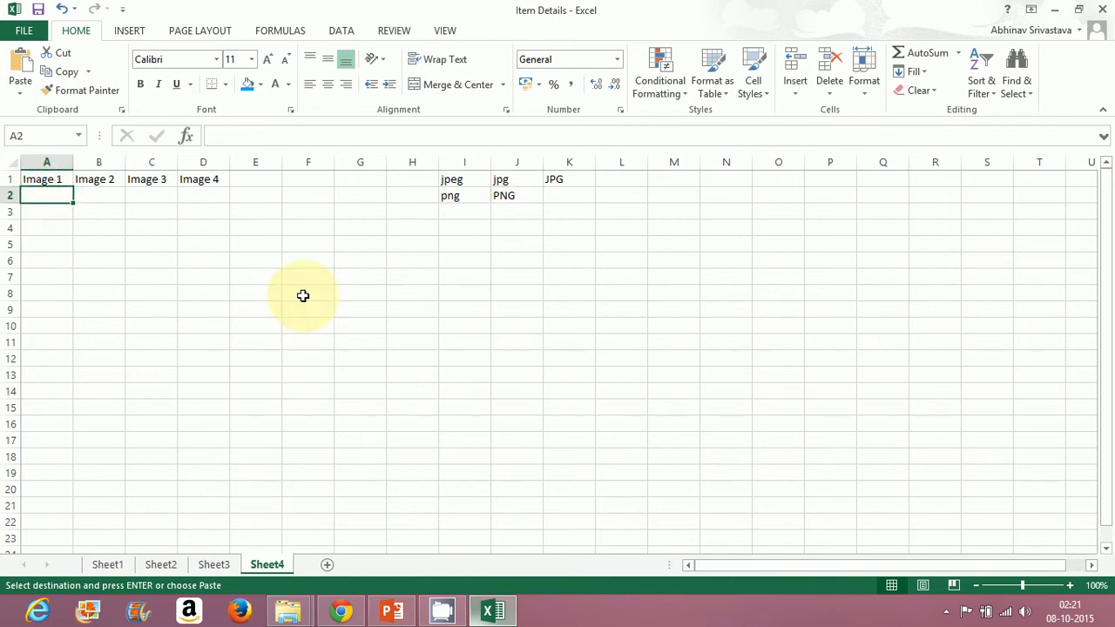
right_click(47, 162)
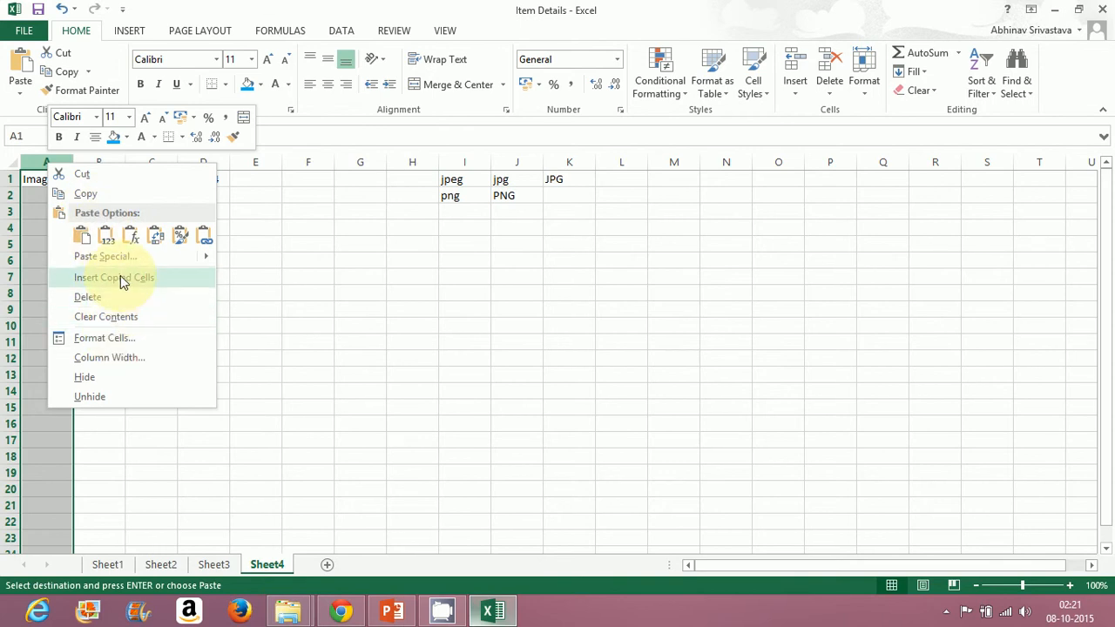
click(308, 295)
click(41, 200)
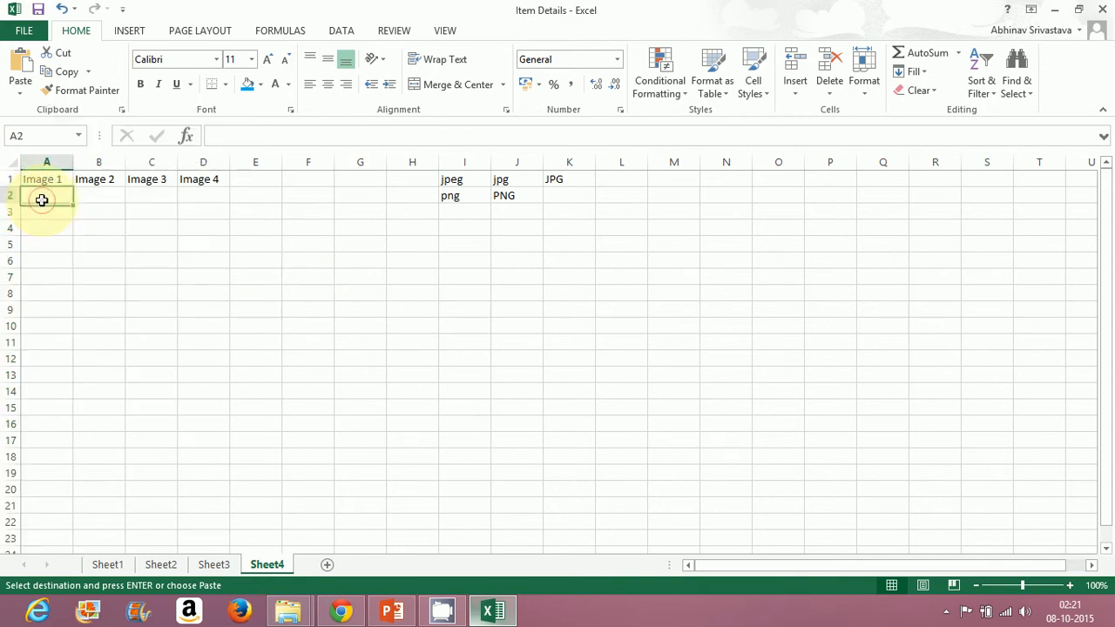
key(ctrl+v)
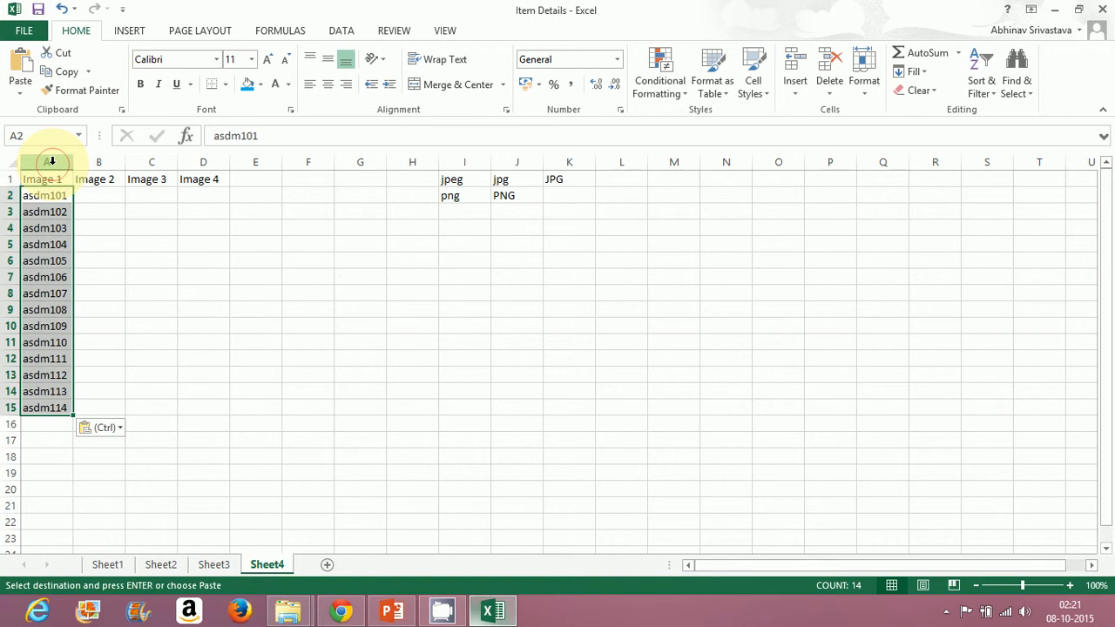
Insert a blank column before the Image 1 column and move the codes asdm101 to asdm114 into cells A2:A15.
right_click(52, 169)
click(129, 282)
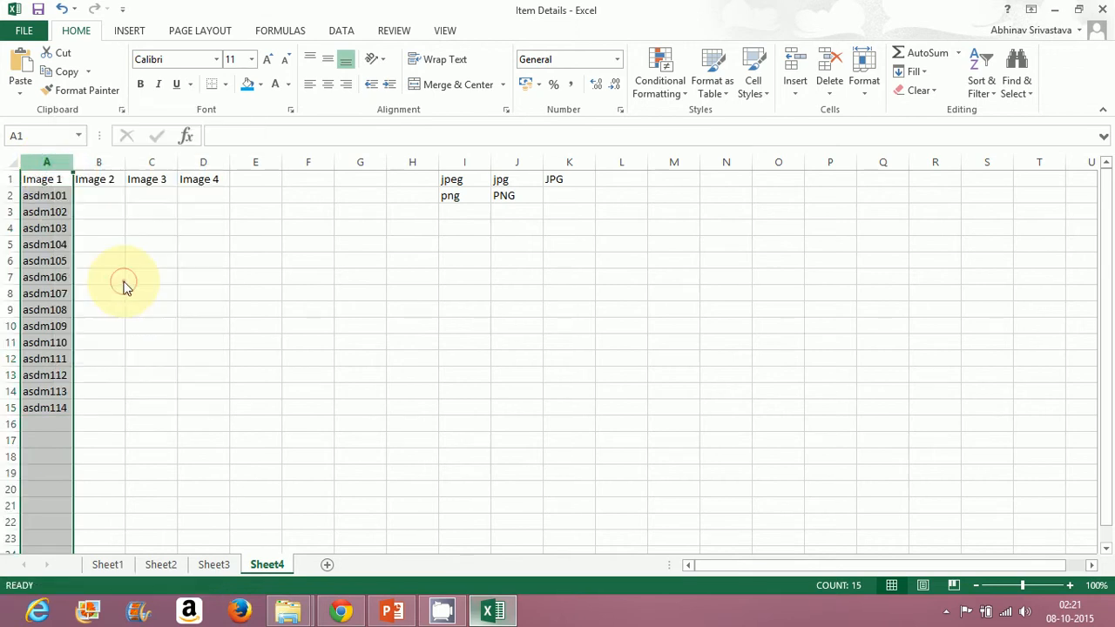
click(70, 198)
drag(99, 195, 117, 408)
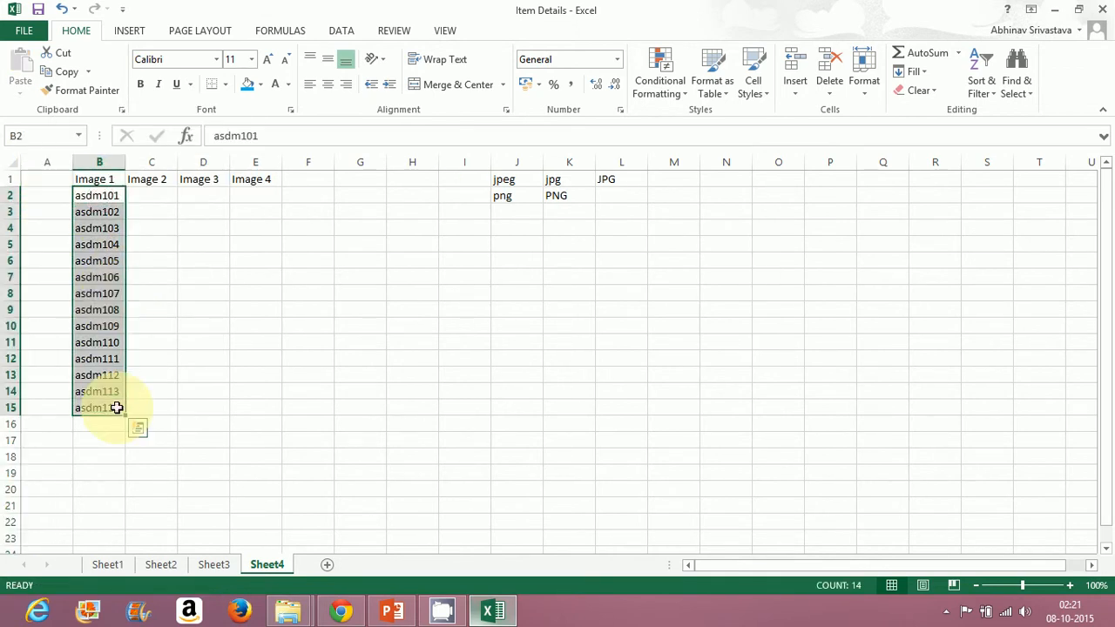
key(ctrl+c)
key(Left)
key(ctrl+v)
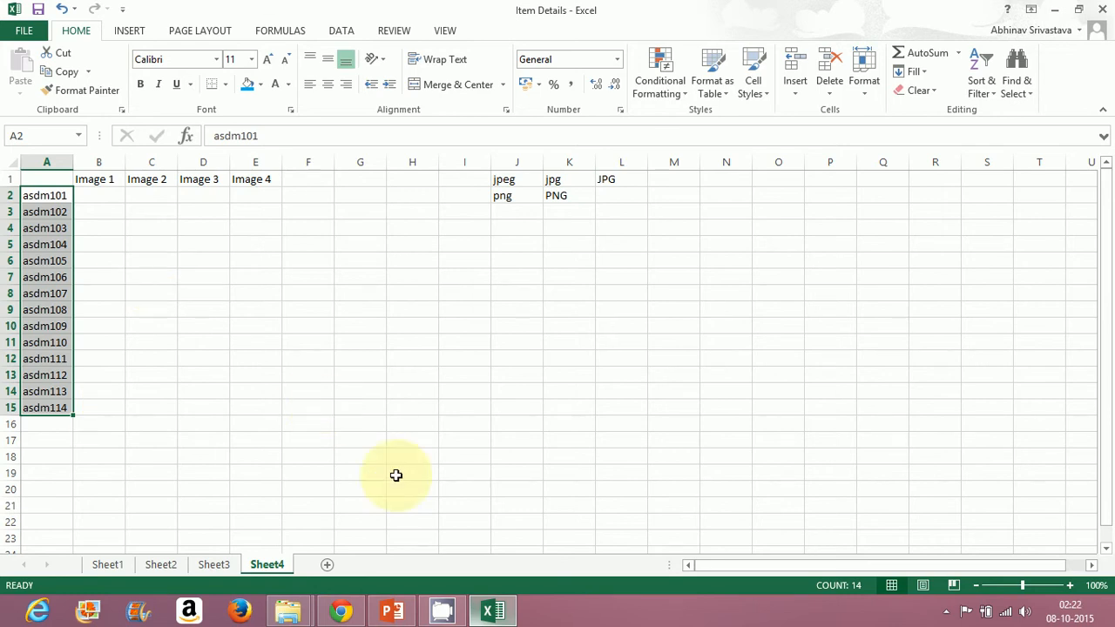
Check the Orange Tree folder, return to Excel and enter a, b and c under Image 2, Image 3 and Image 4 for asdm101.
click(493, 612)
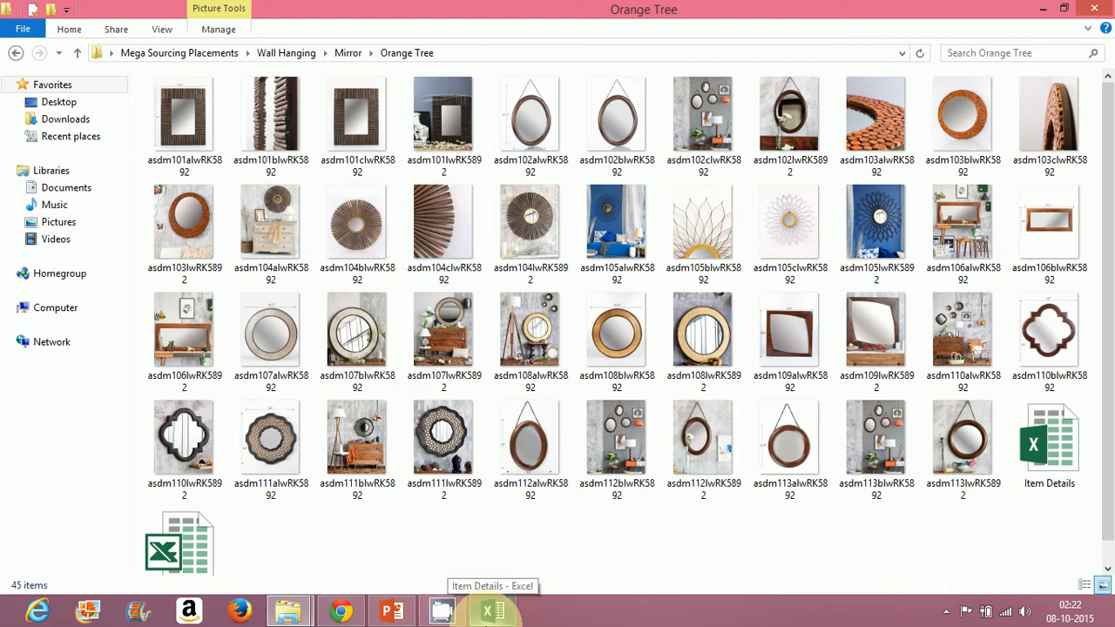
click(493, 611)
key(Right)
key(Right)
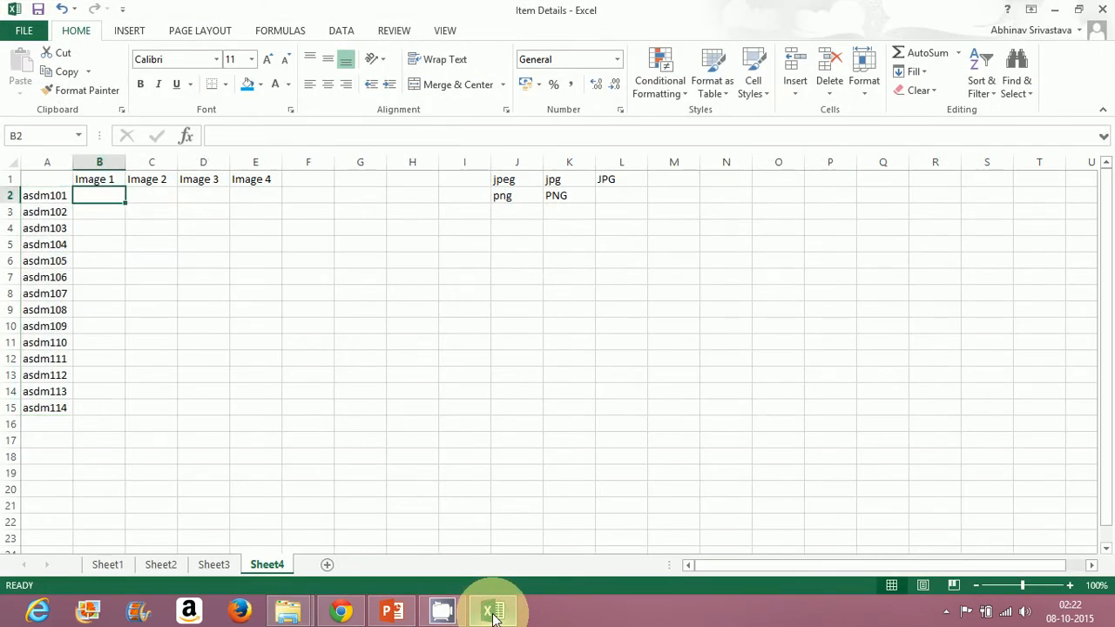
text(a)
key(Right)
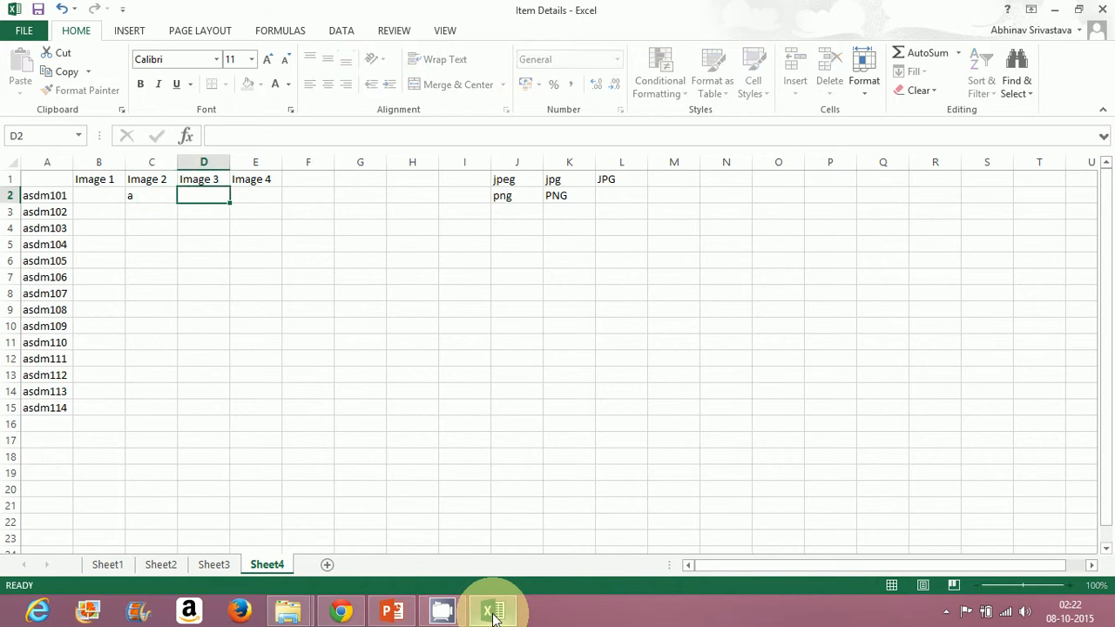
text(b)
key(Right)
text(c)
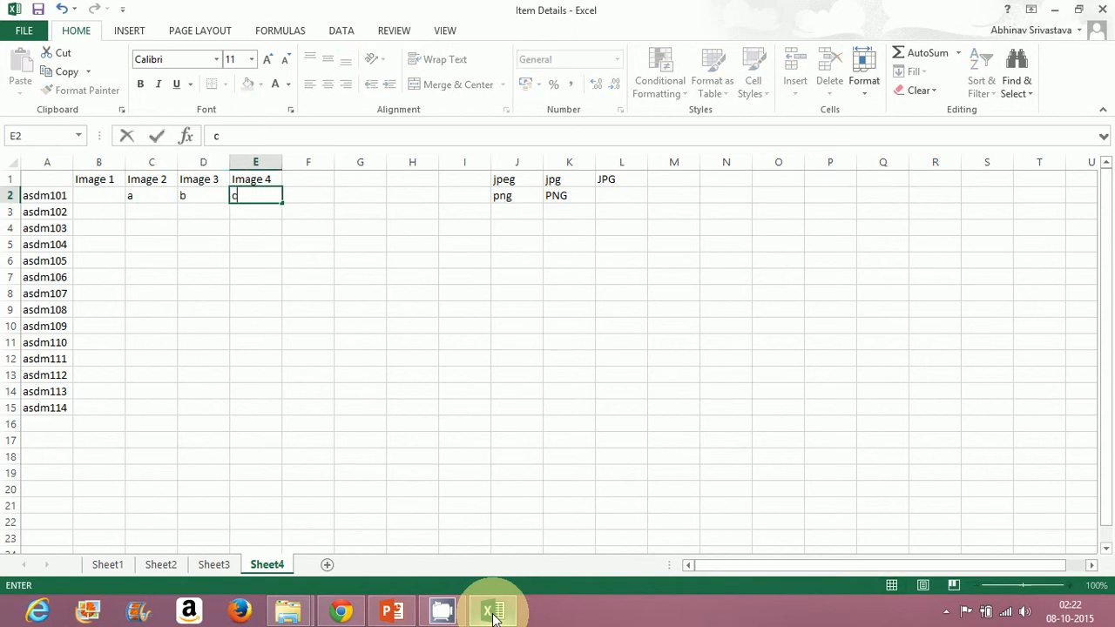
key(Return)
key(Left)
key(Left)
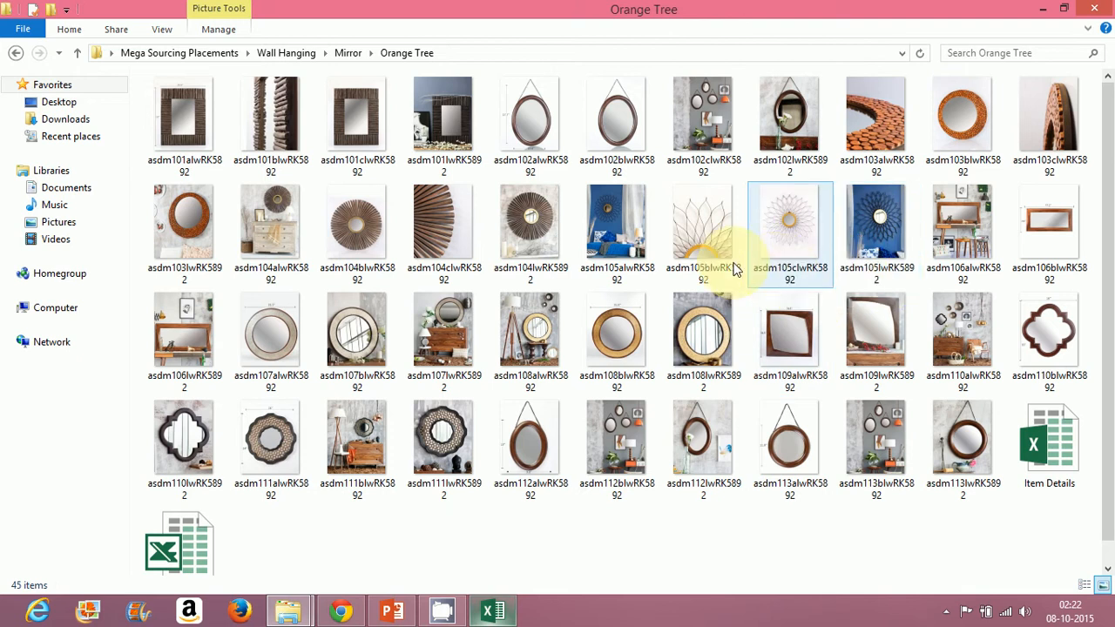
Check the asdm111 images in the Orange Tree folder, then in Excel enter a and b under Image 2 and Image 3 for asdm111.
click(711, 440)
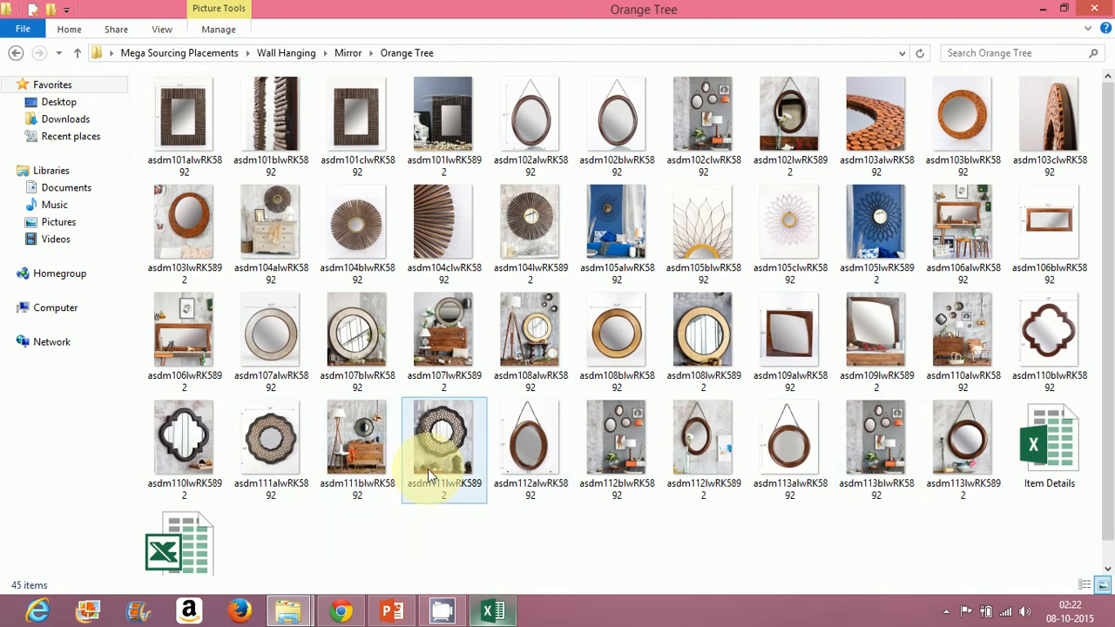
click(277, 494)
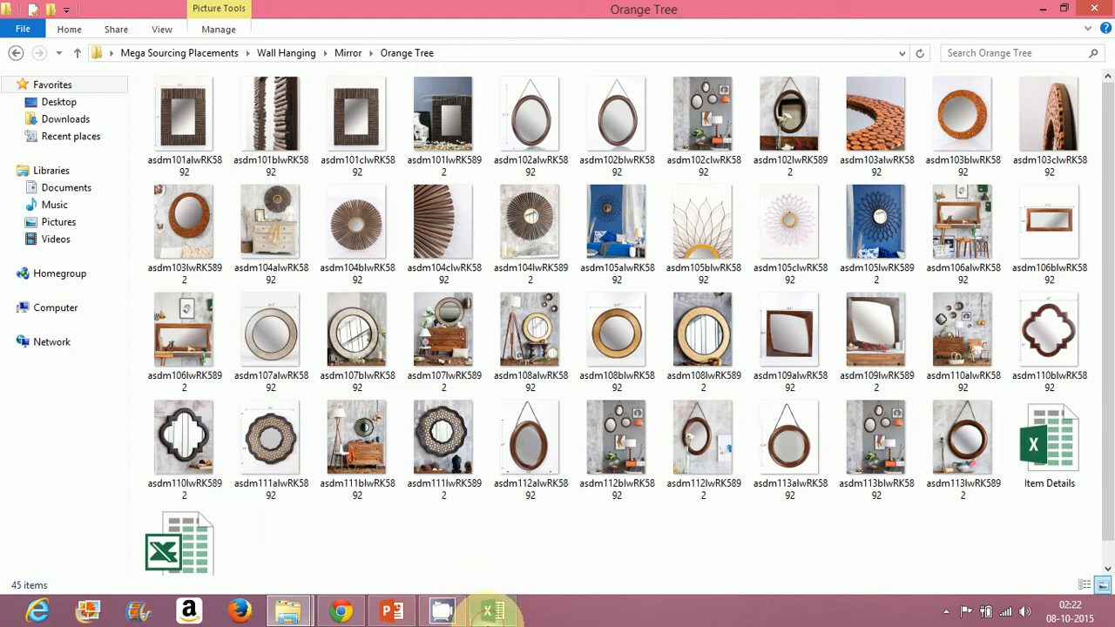
click(492, 612)
key(Down)
key(Down)
key(Down)
key(Down)
key(Down)
key(Down)
key(Down)
key(Down)
key(Down)
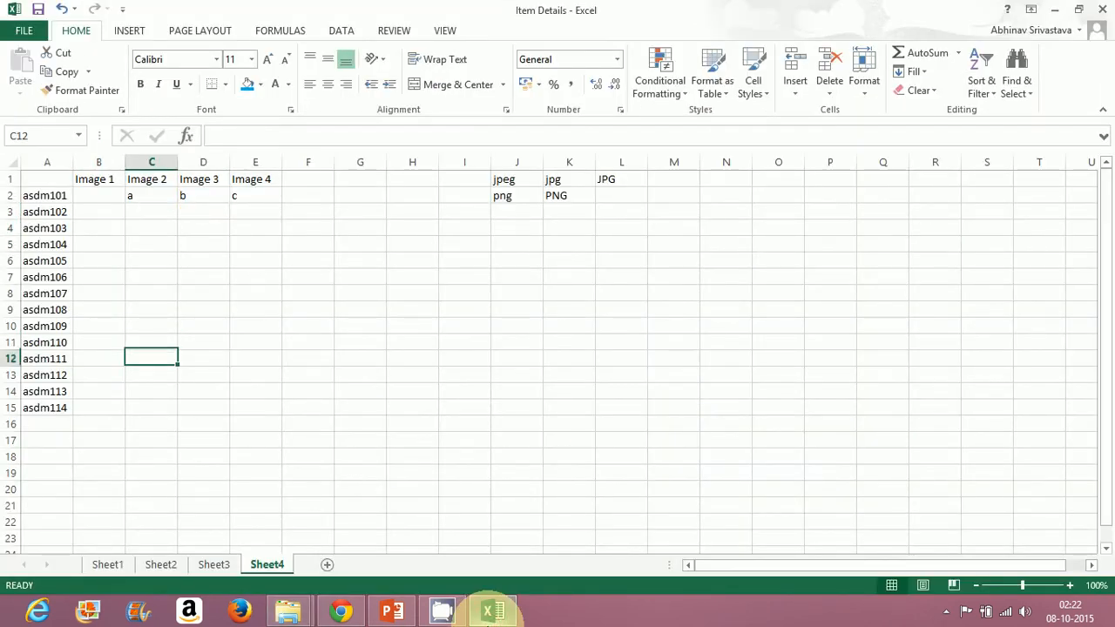
text(a)
key(Tab)
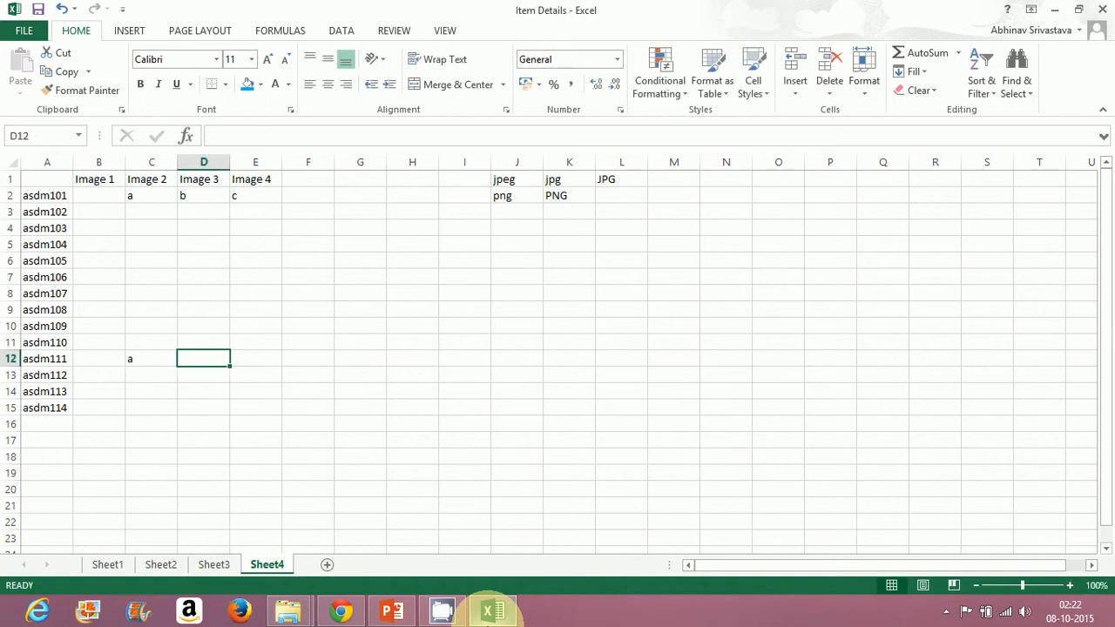
text(b)
key(Tab)
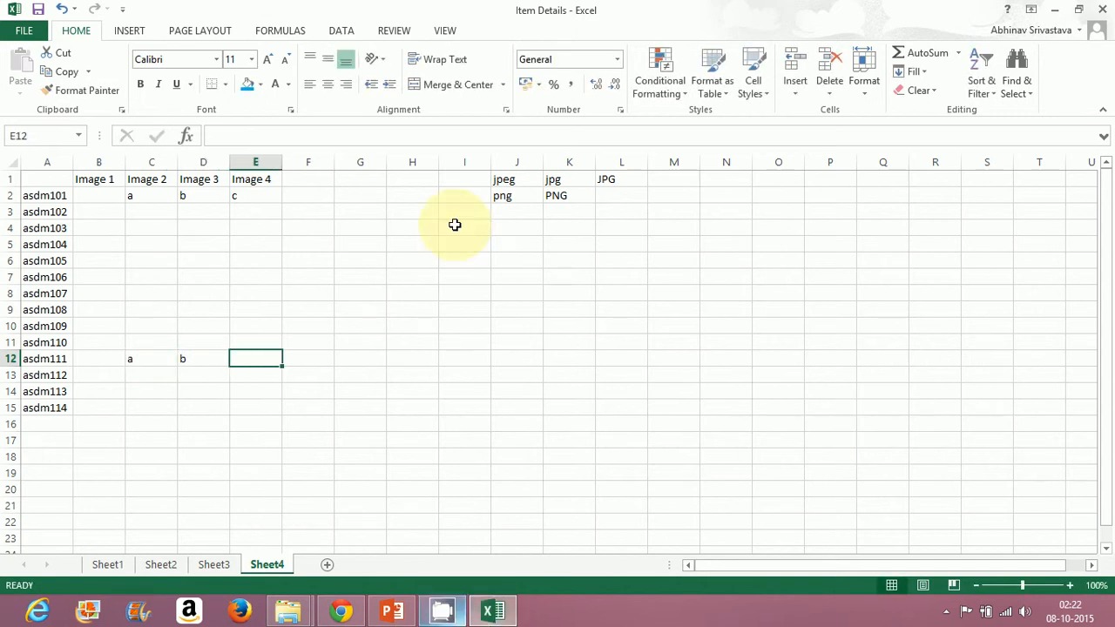
Clear the list of image format extensions from cells J1:M7 of Sheet4.
click(503, 183)
shift+click(697, 266)
key(Delete)
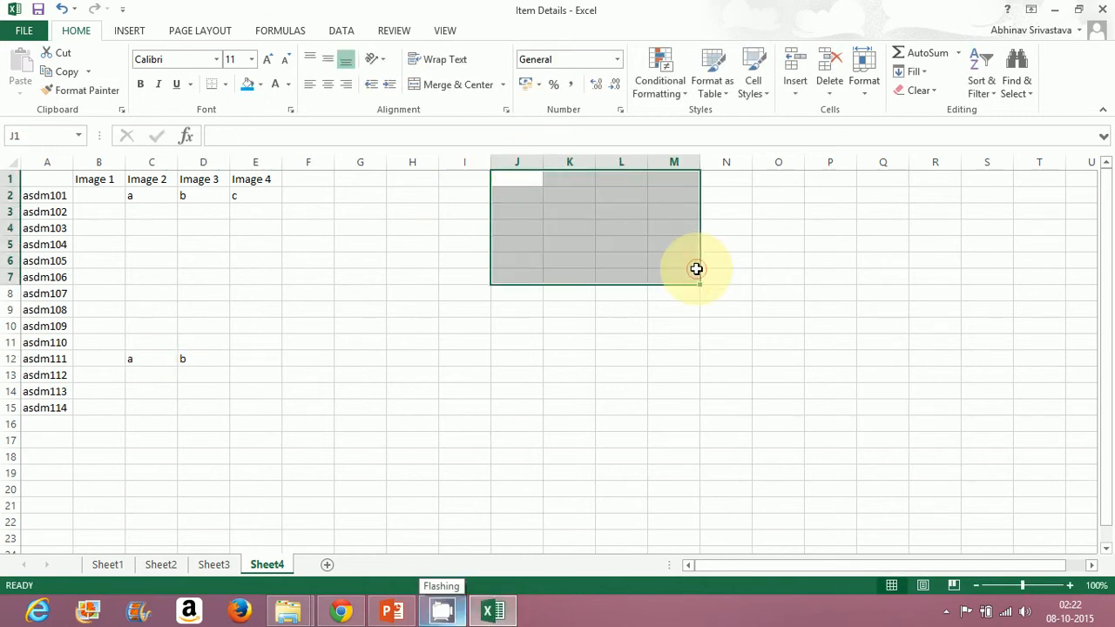
click(259, 371)
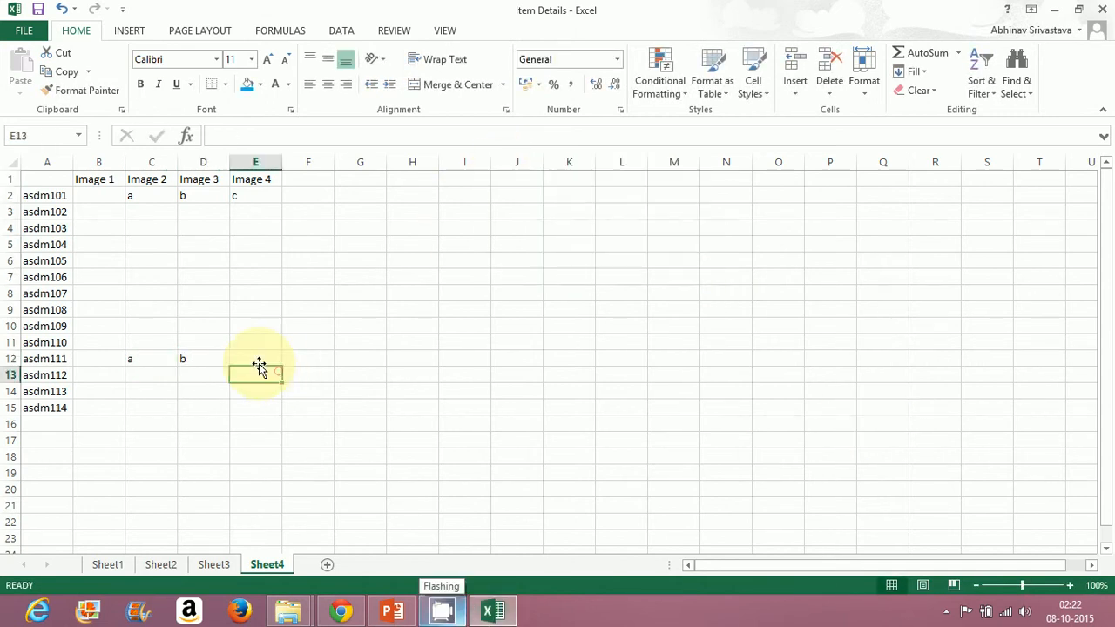
click(98, 194)
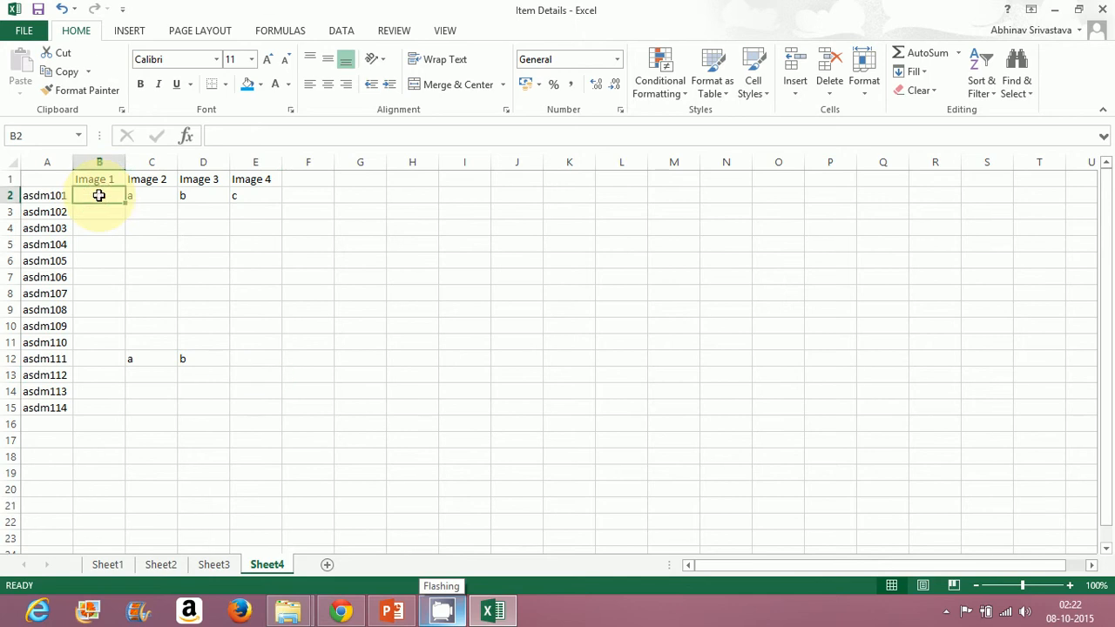
click(372, 196)
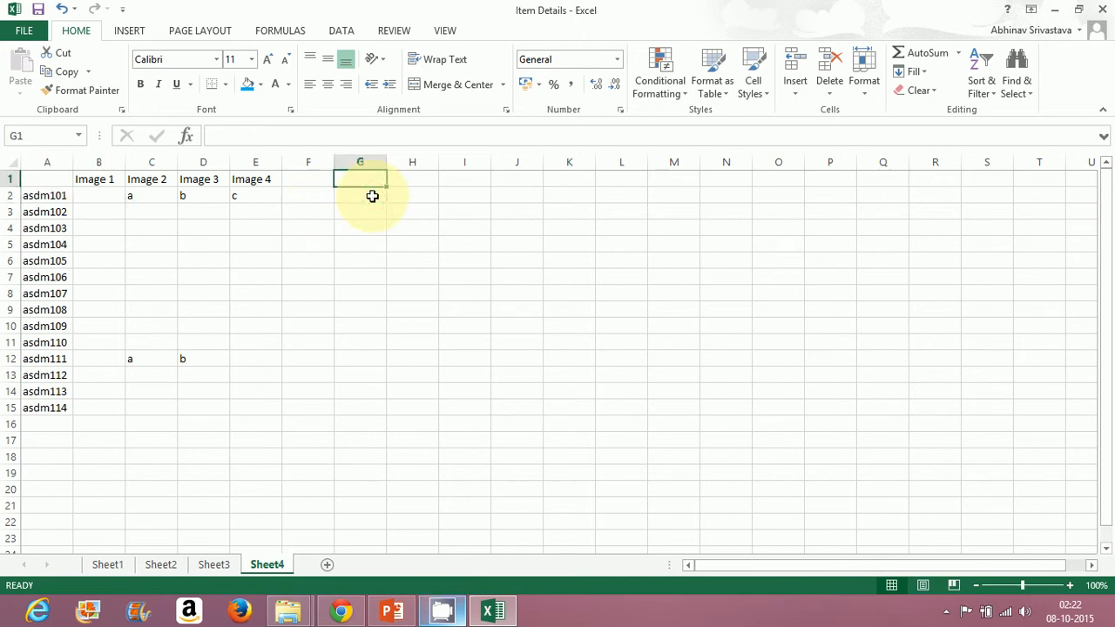
text(=)
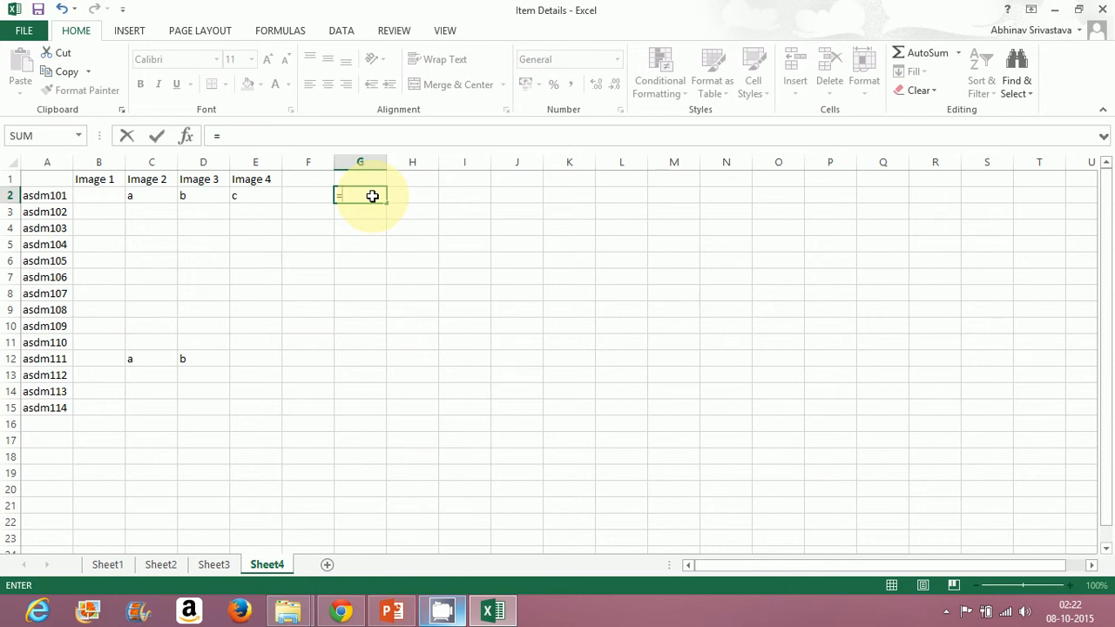
key(Escape)
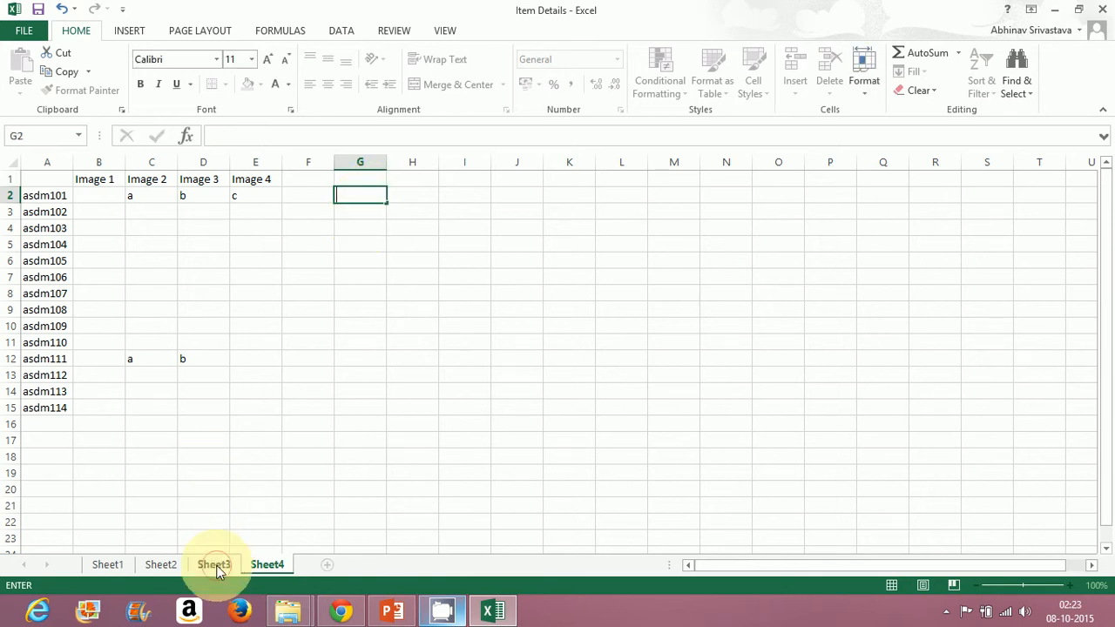
Copy the suffix lwRK5892 from cell A1 of Sheet3 and paste it into cells F2 and F3 of Sheet4.
click(216, 568)
click(94, 181)
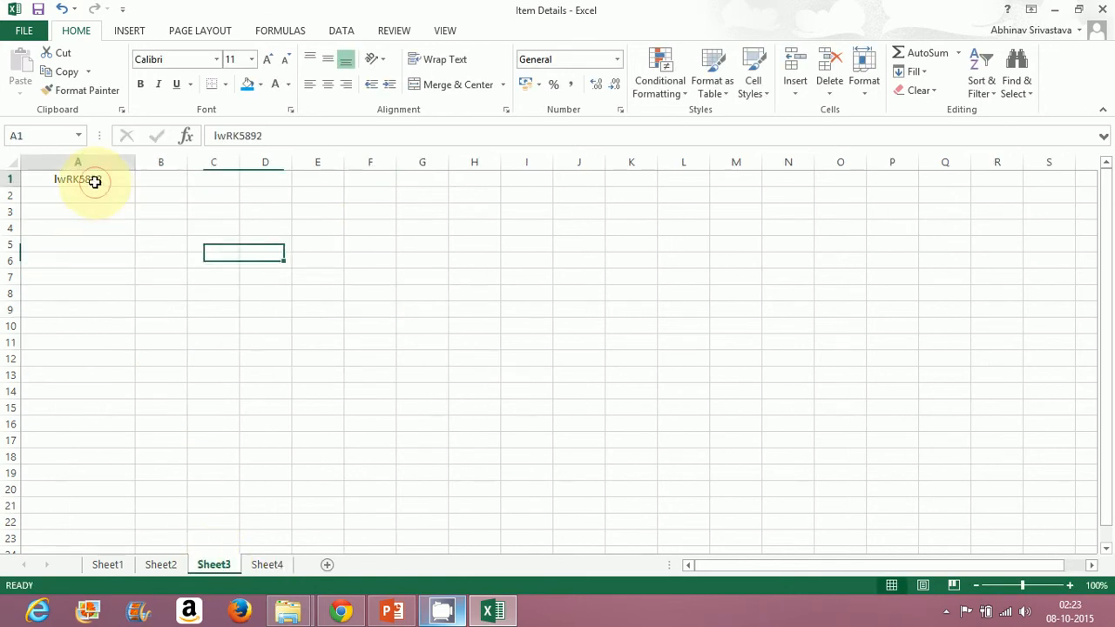
key(ctrl+c)
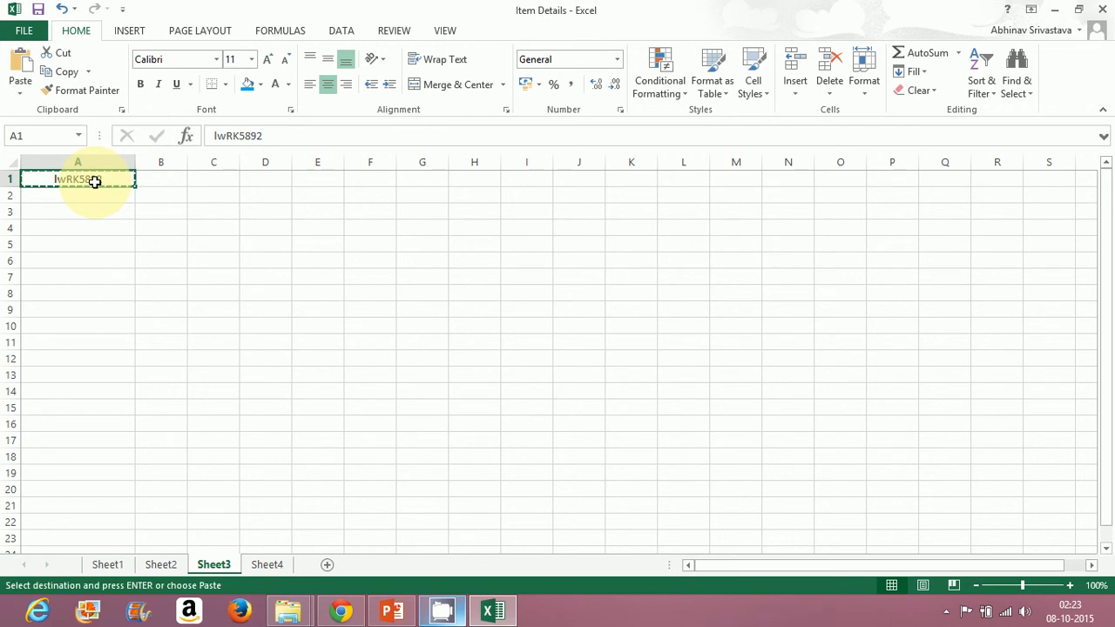
click(262, 562)
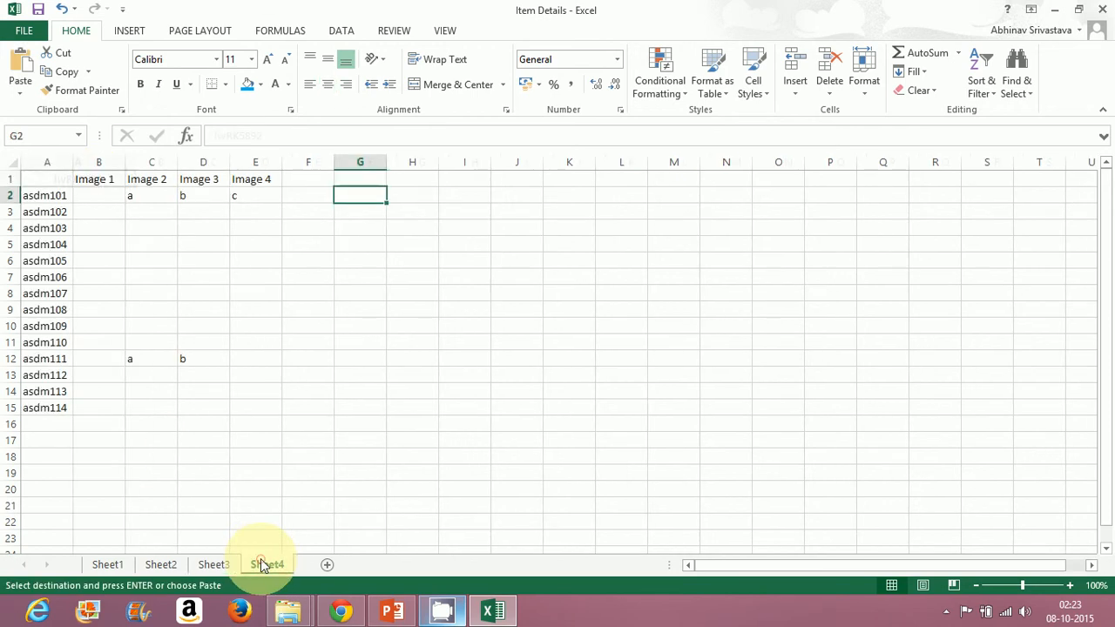
click(310, 192)
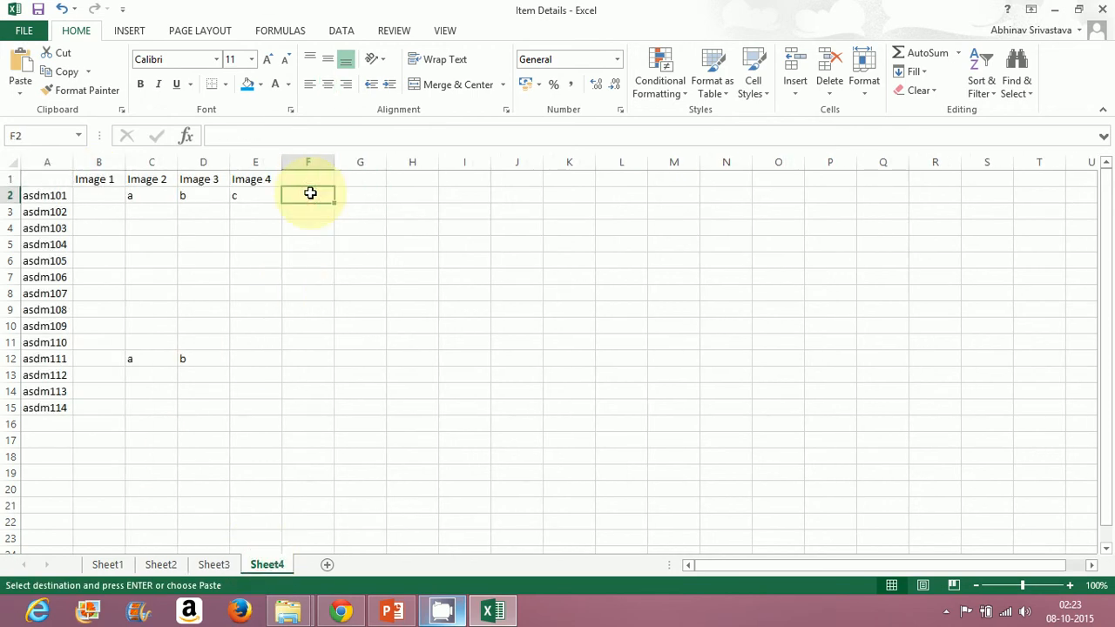
key(ctrl+v)
key(Down)
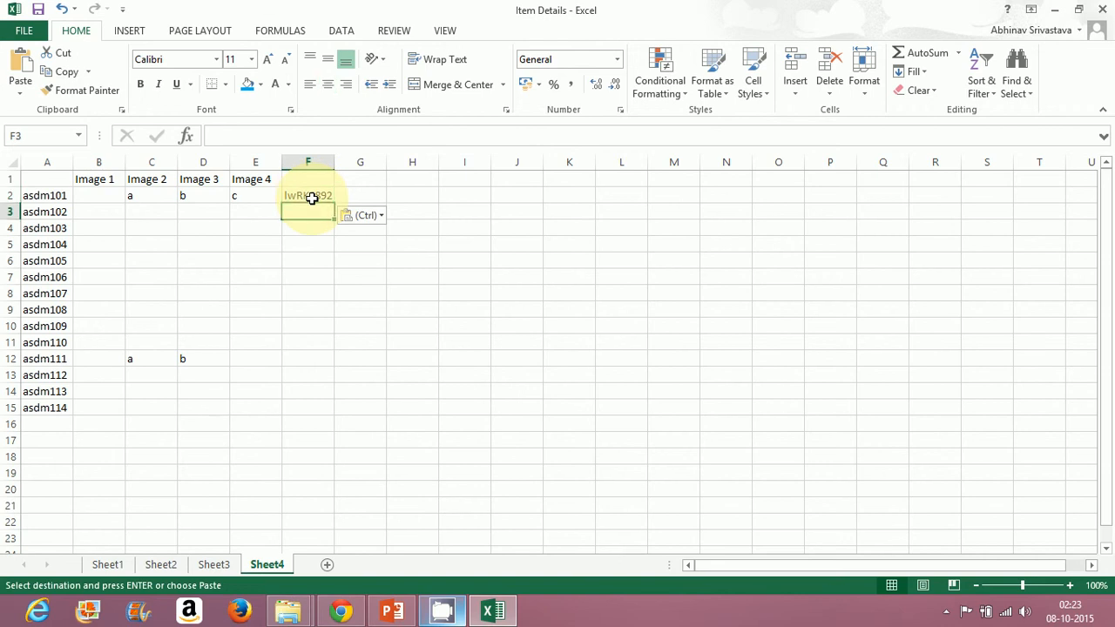
key(ctrl+v)
Fill the suffix lwRK5892 from F2:F3 down to cell F15, alongside code asdm114.
click(308, 193)
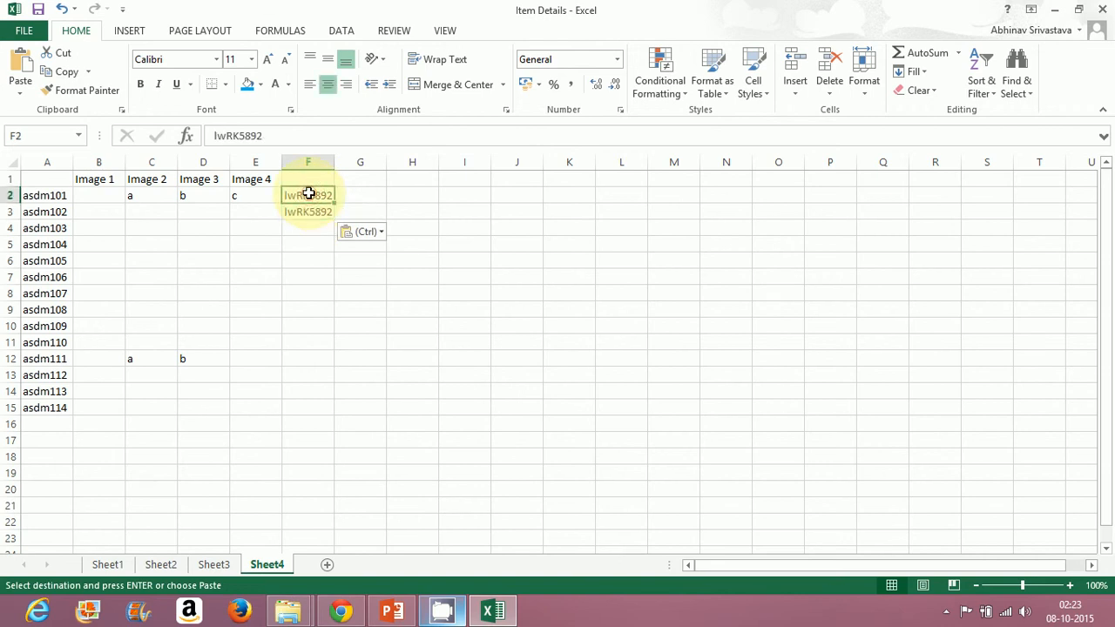
key(shift+Down)
drag(335, 217, 332, 413)
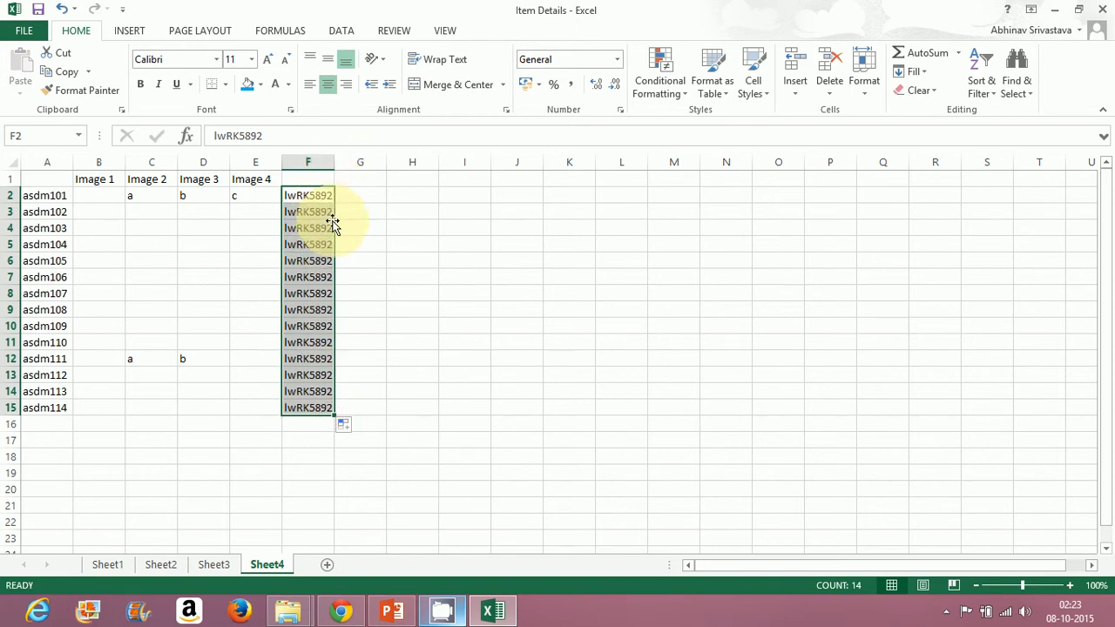
click(374, 243)
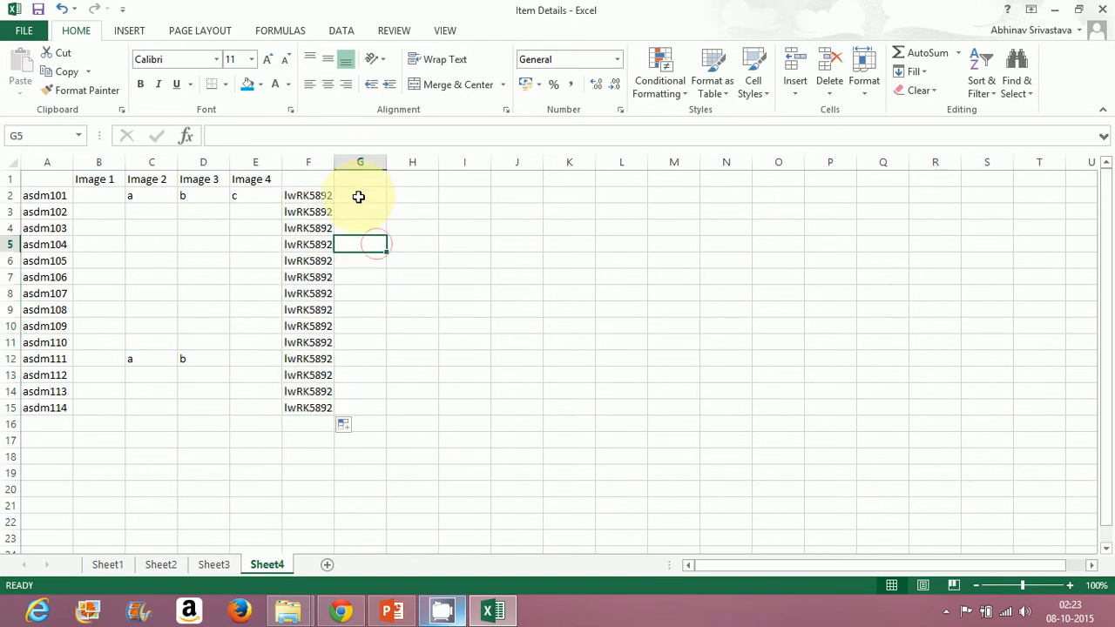
Start a CONCATENATE formula in cell H2 with A2 and F2 as its first two arguments.
click(411, 198)
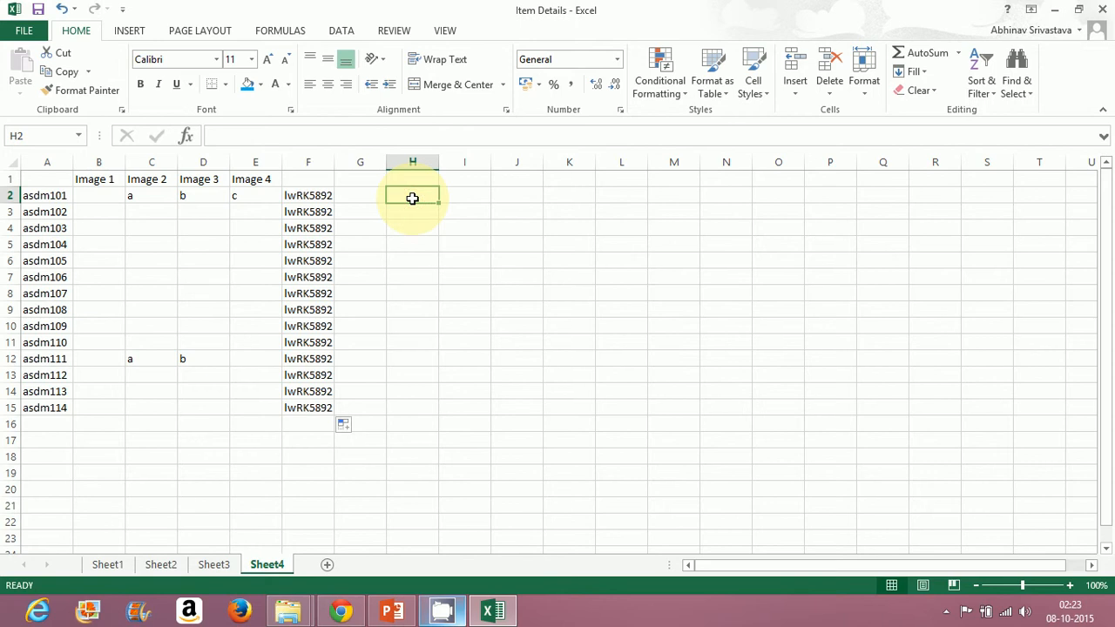
text(=co)
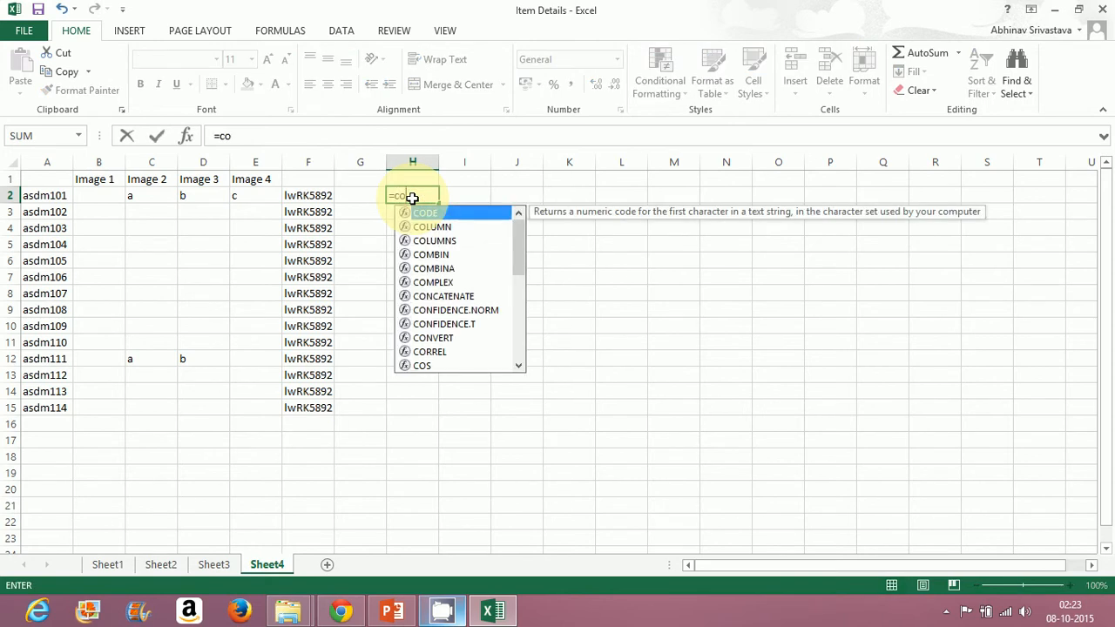
text(n)
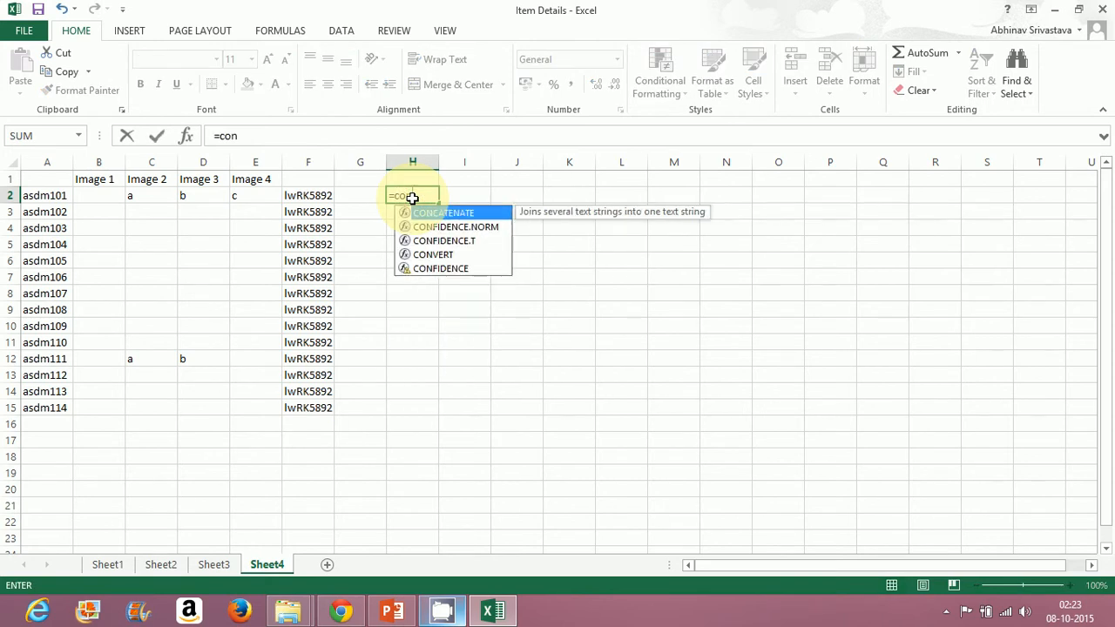
double_click(467, 216)
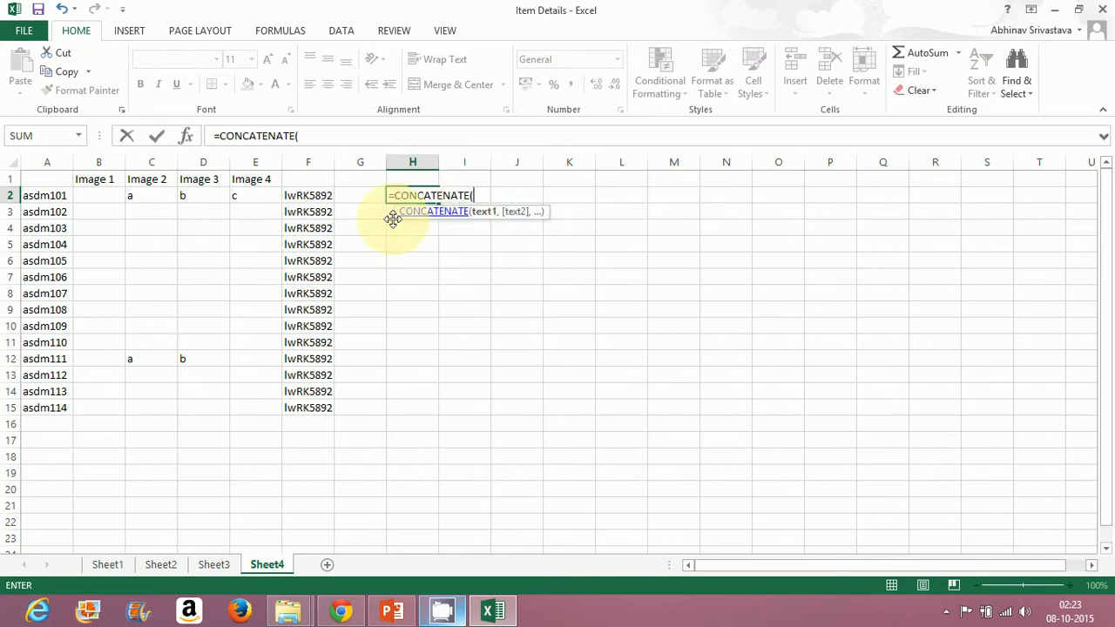
click(44, 199)
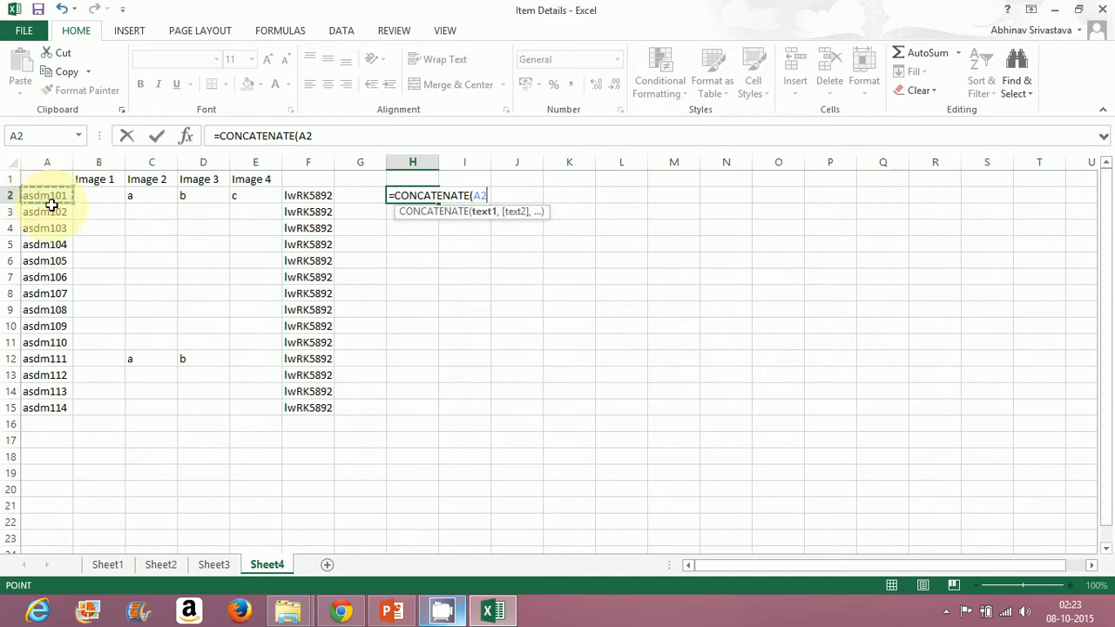
text(,)
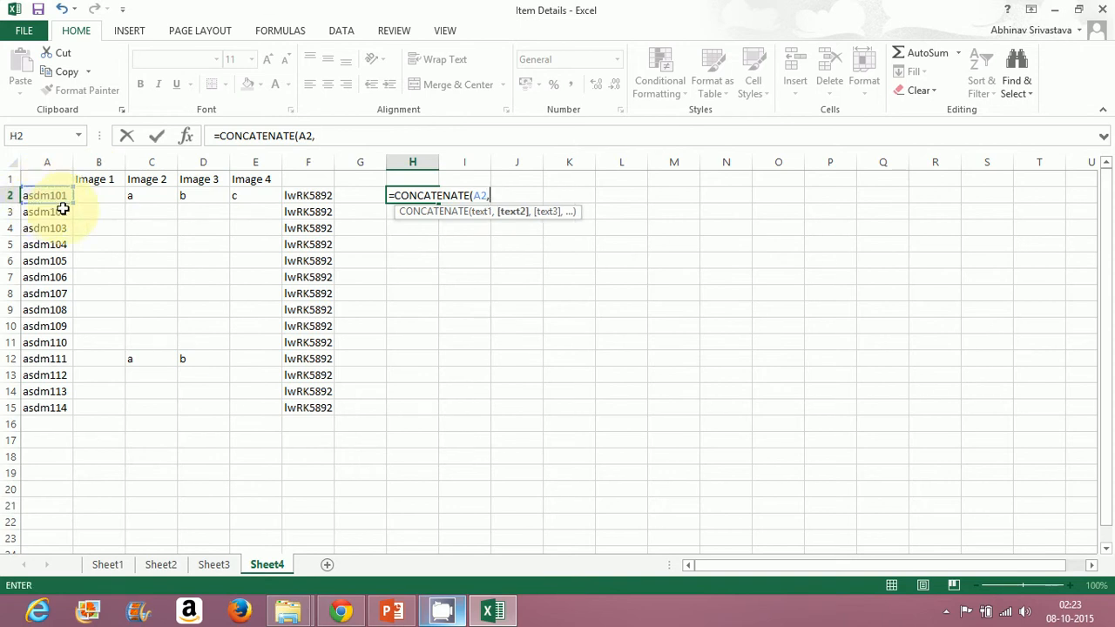
click(298, 196)
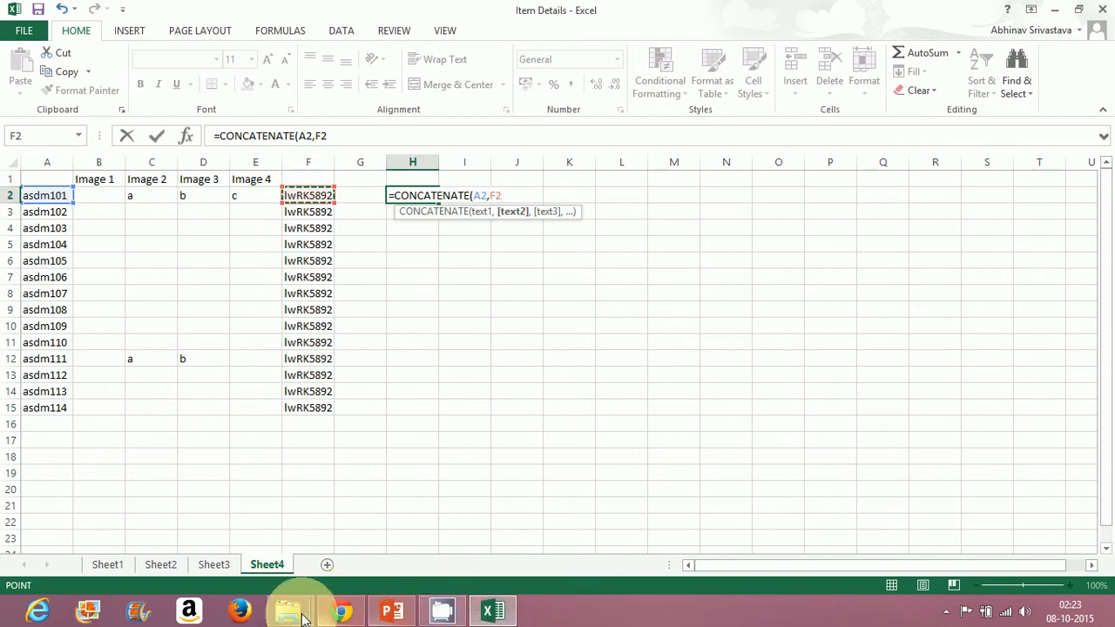
Switch to the Orange Tree folder to check the file name of the first asdm101 image, and return to the formula in Excel.
mouse_move(303, 619)
mouse_move(353, 560)
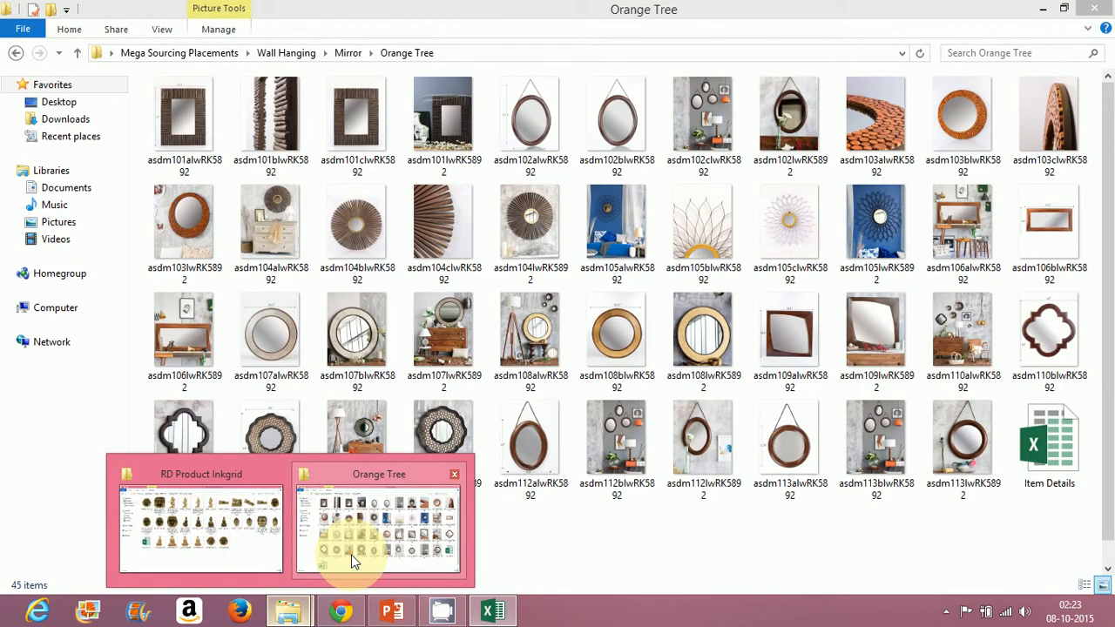
click(352, 545)
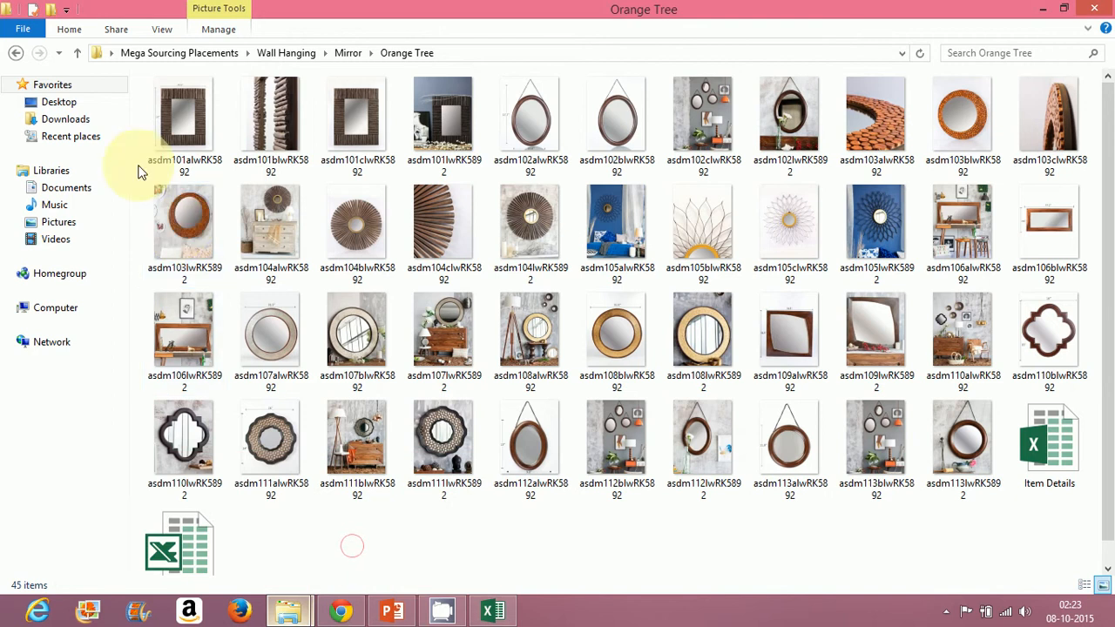
click(194, 165)
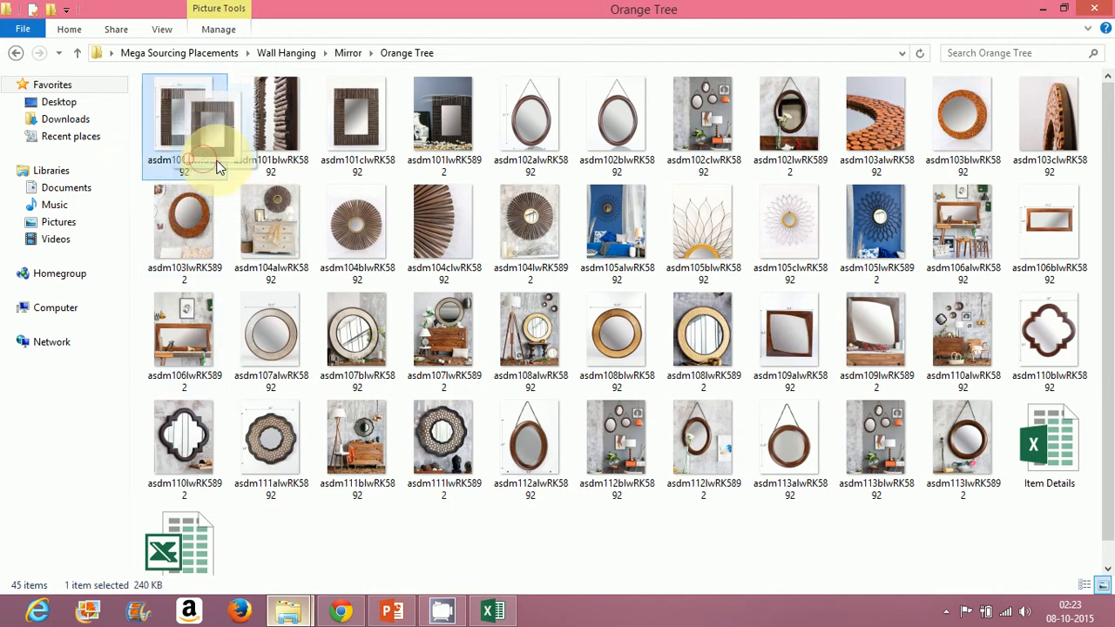
click(491, 614)
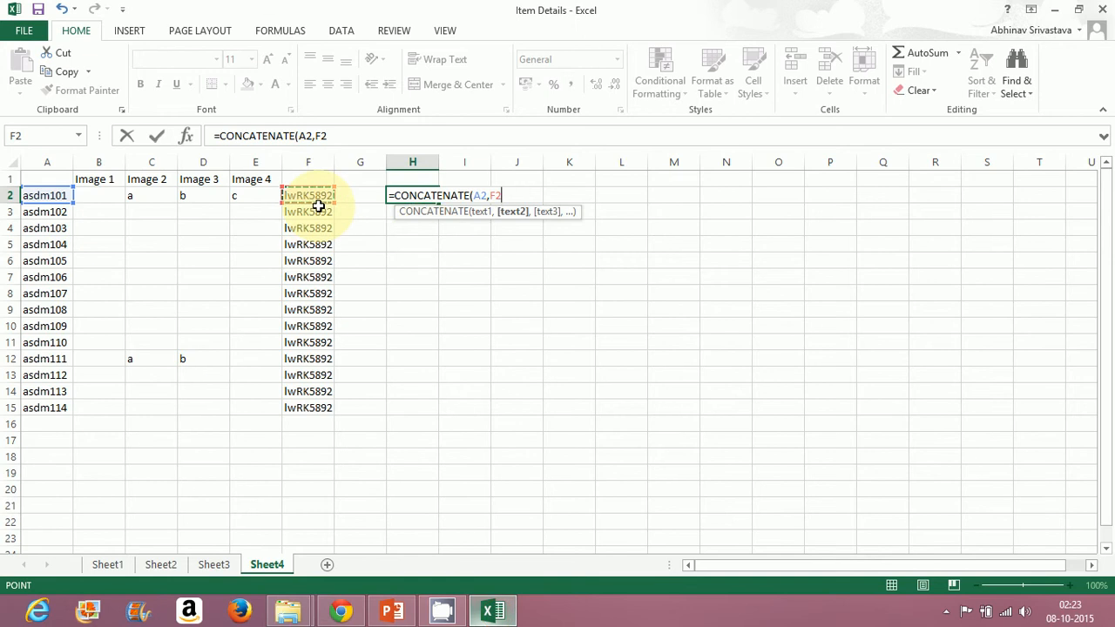
Complete the CONCATENATE formula in H2 with ".jpg" as its third argument, and widen column H to fit the file name.
text(,".jpg)
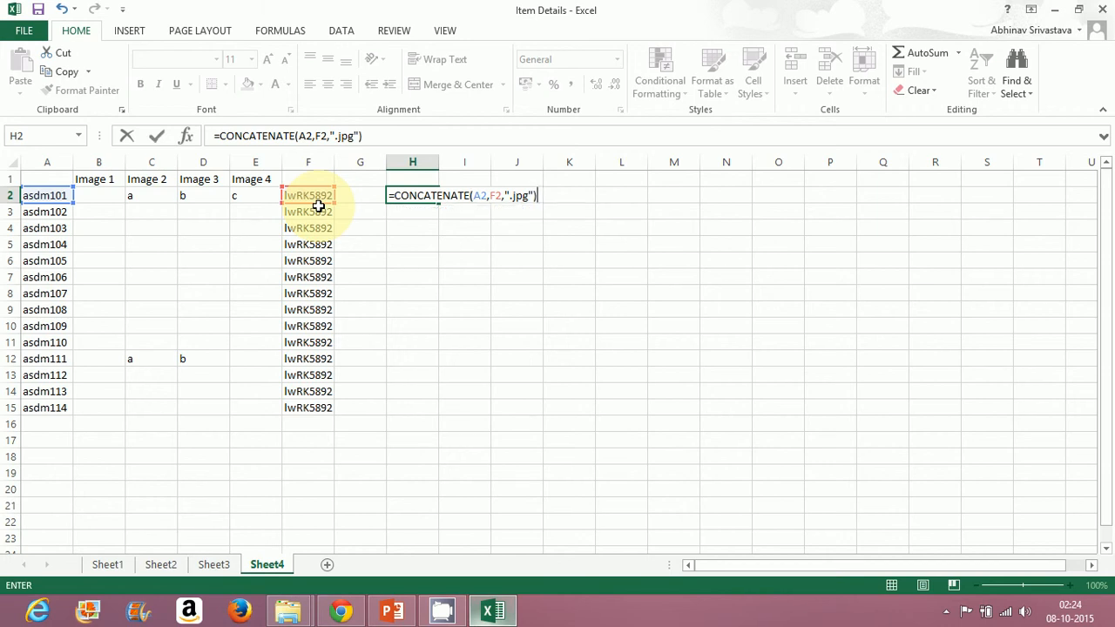
key(Return)
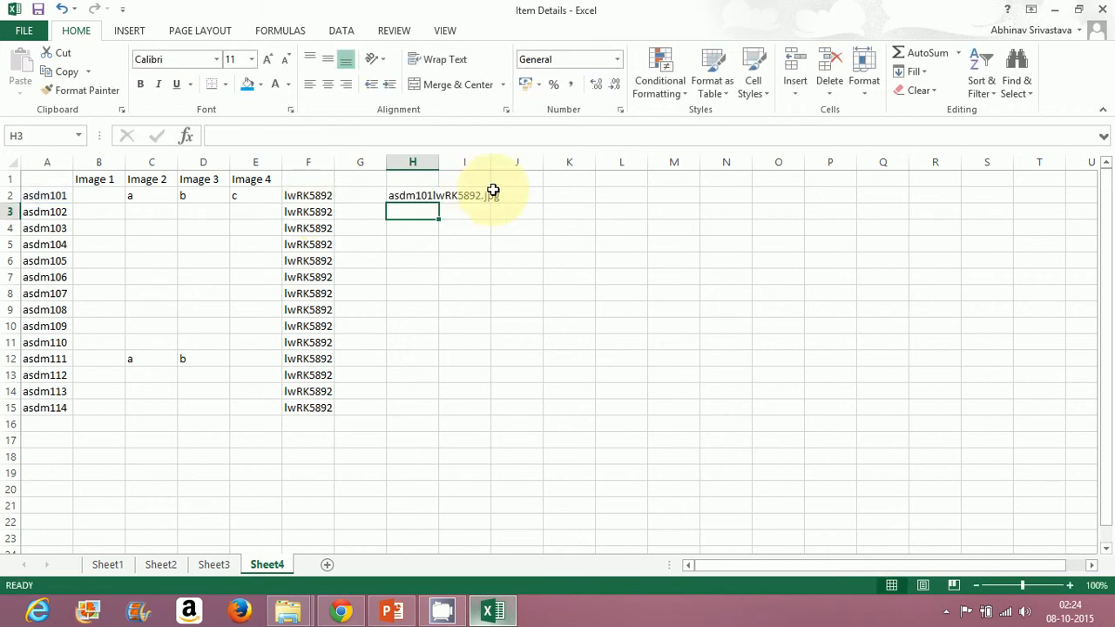
drag(441, 161, 526, 162)
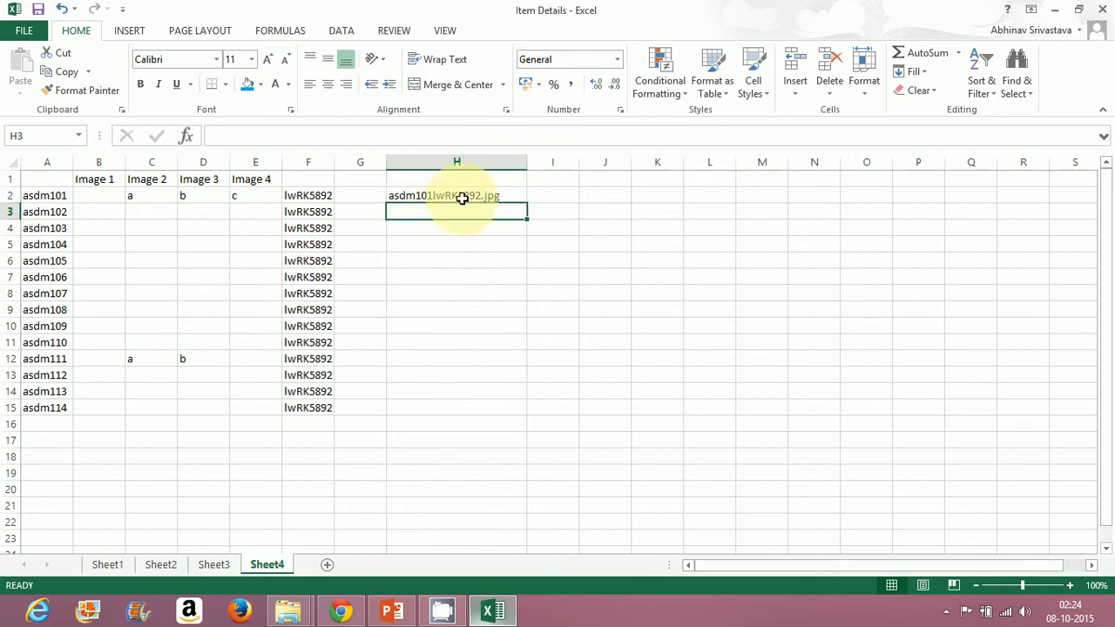
click(490, 197)
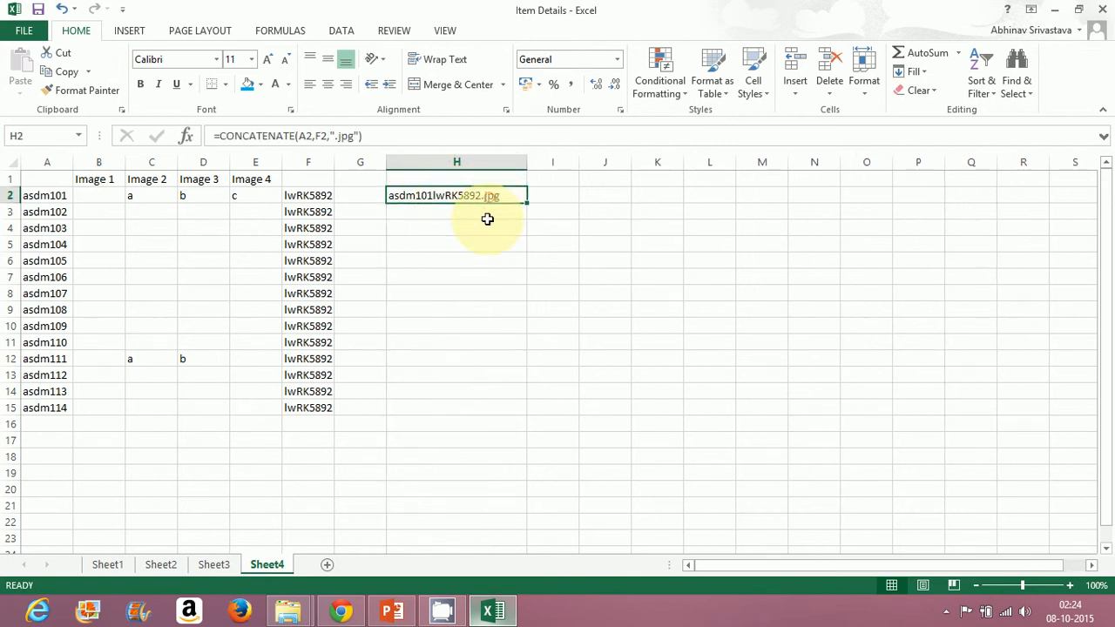
Compare the H2 file name with the images in the Orange Tree folder, and fill the H2 formula down to H15 in Excel.
click(493, 610)
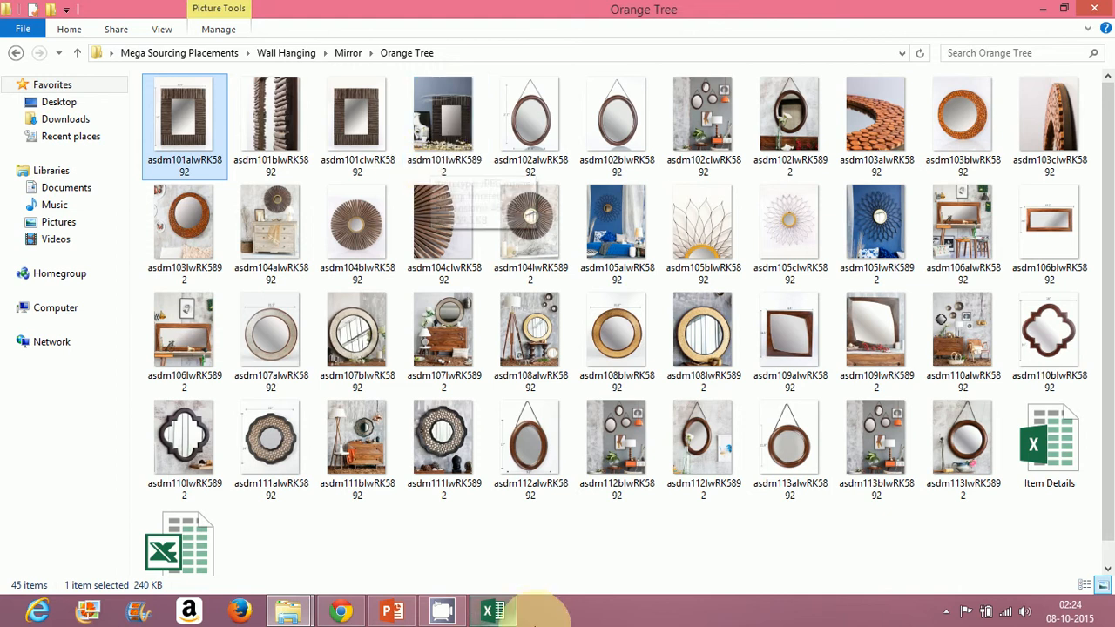
click(513, 616)
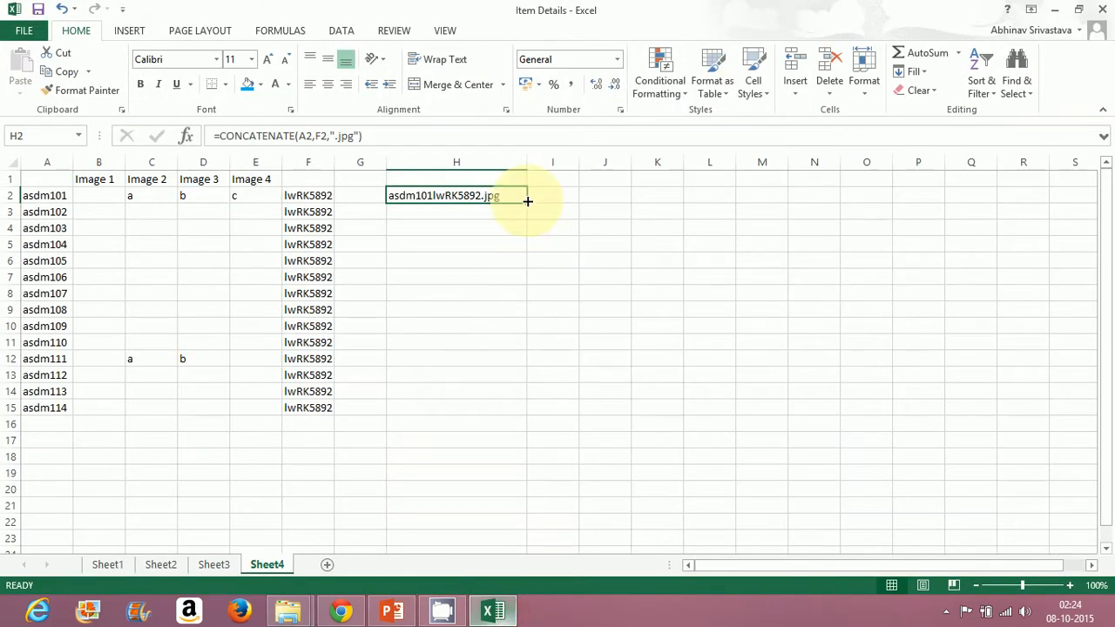
drag(528, 202, 510, 411)
Copy the generated file names in H2:H15.
click(431, 215)
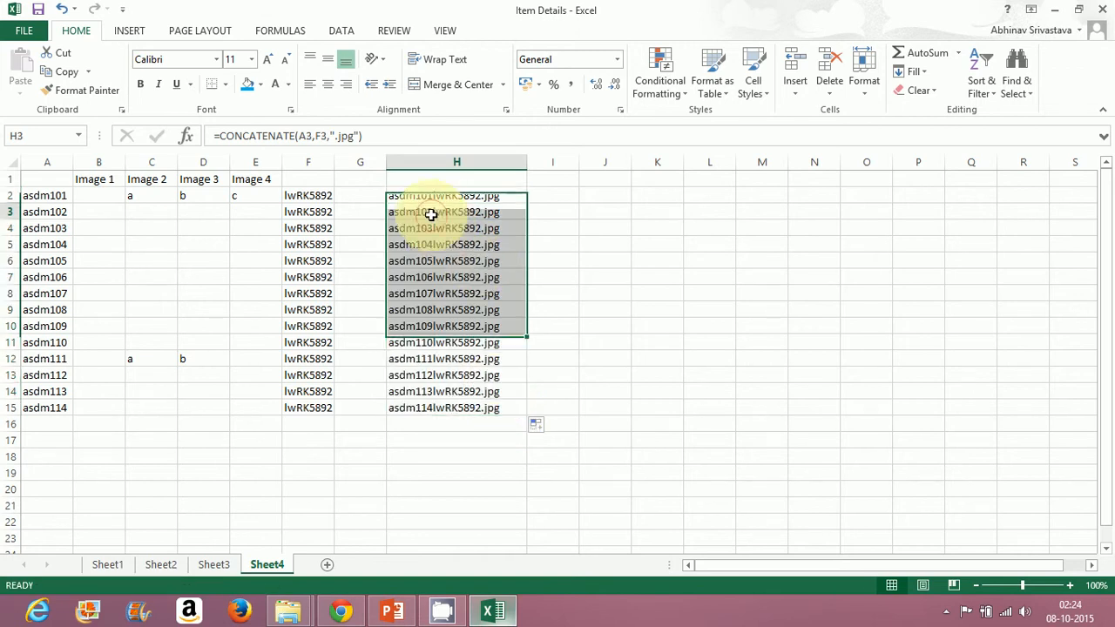
key(Left)
key(Right)
key(Right)
key(Left)
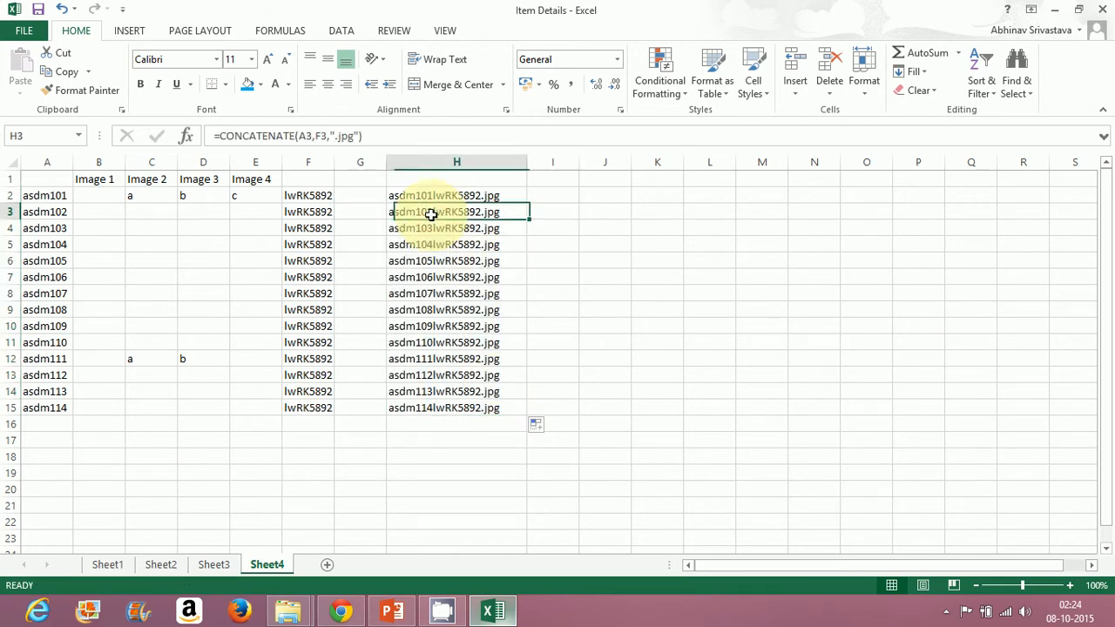
drag(460, 197, 469, 404)
click(563, 279)
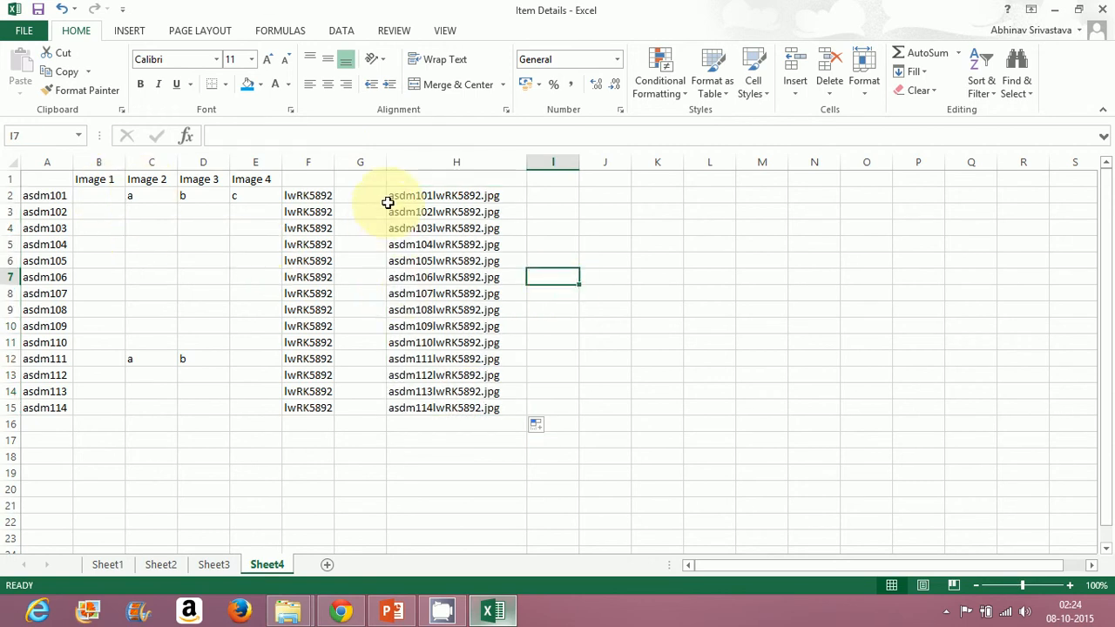
drag(403, 197, 444, 413)
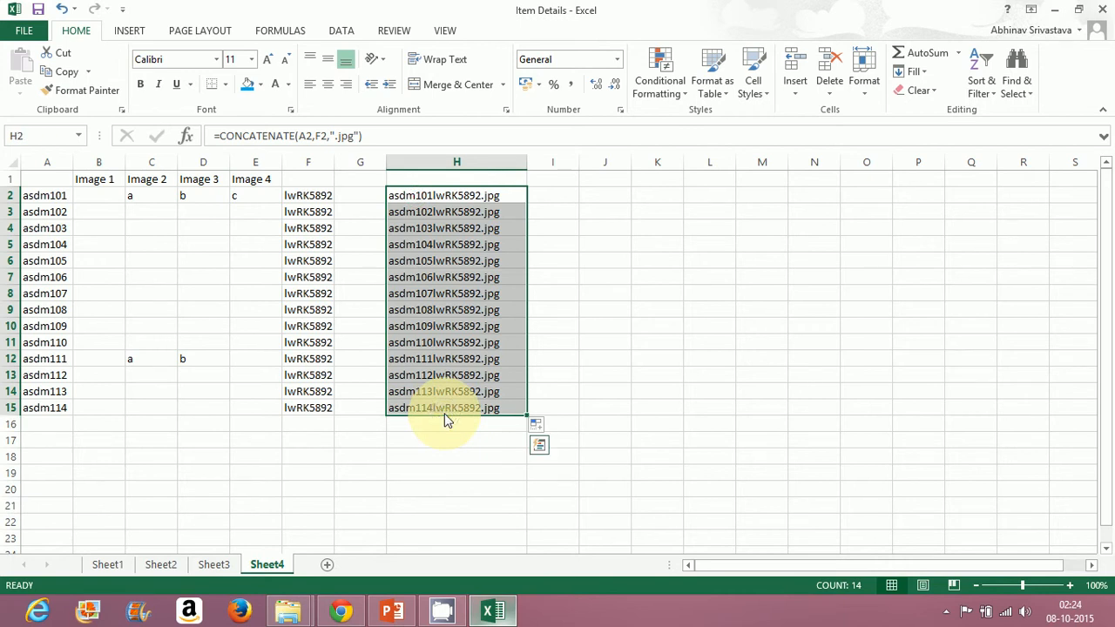
key(ctrl+c)
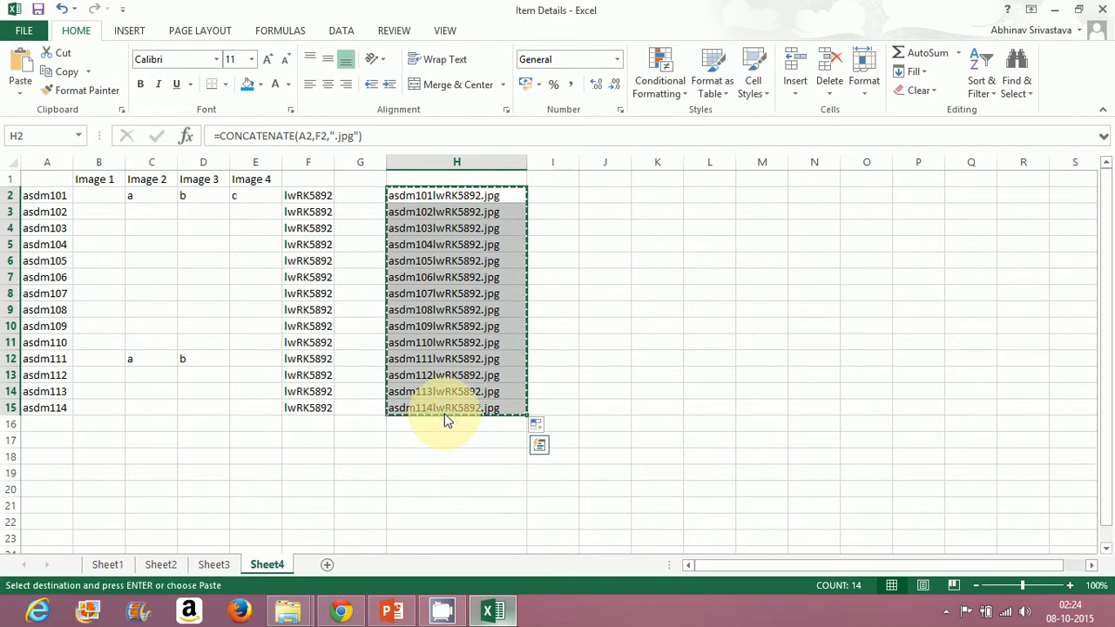
Try to paste the copied cells with their formulas into the Image 1 column from B2, and clear the pasted cells.
click(109, 199)
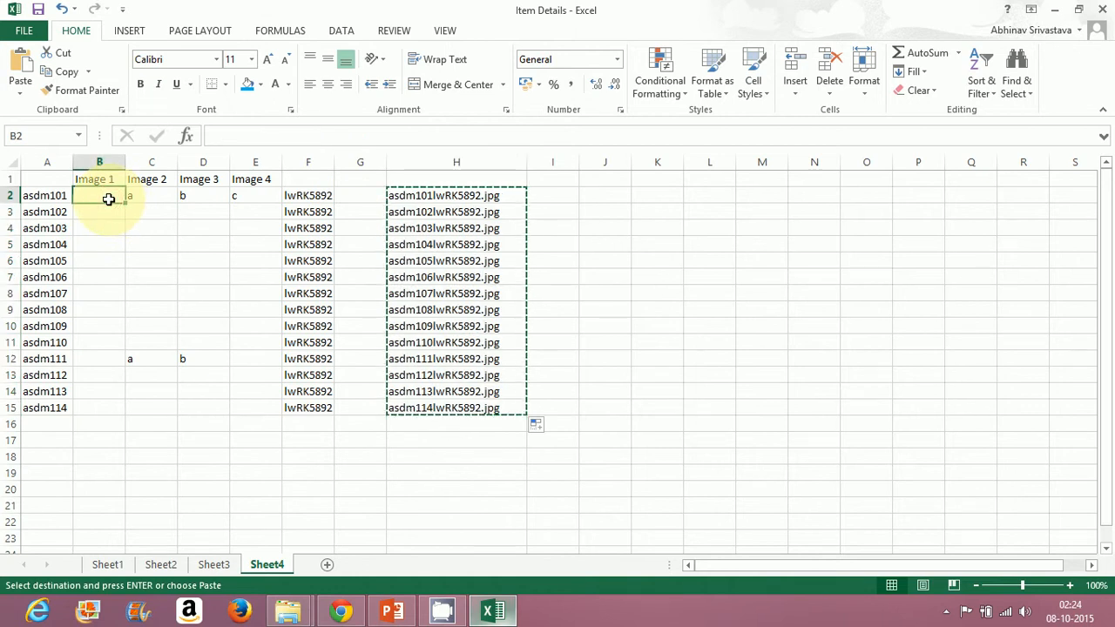
key(ctrl+v)
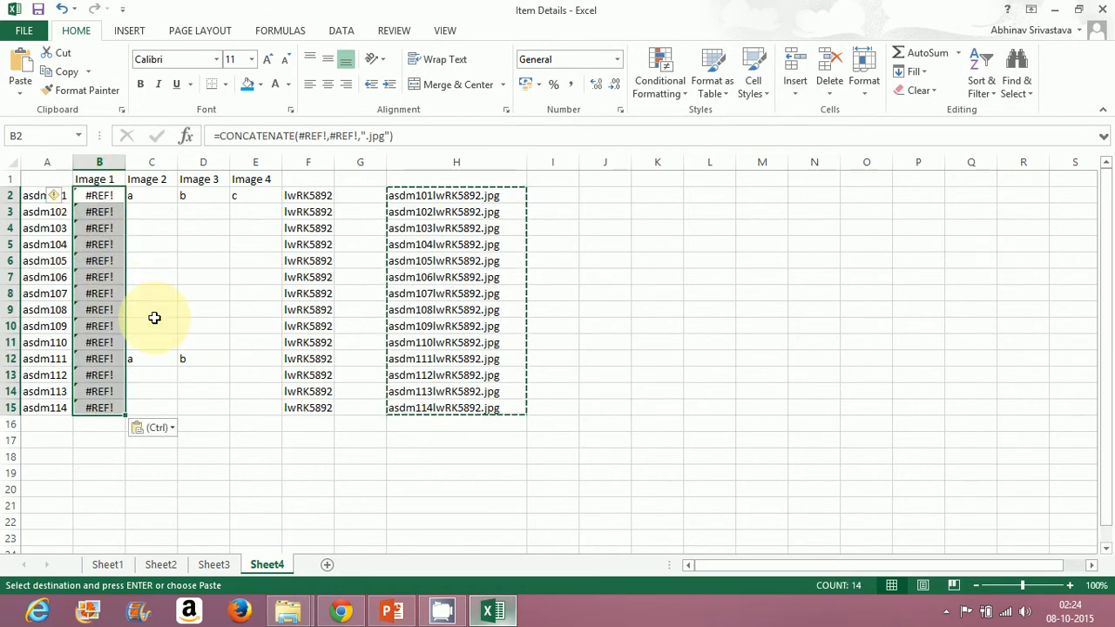
key(Delete)
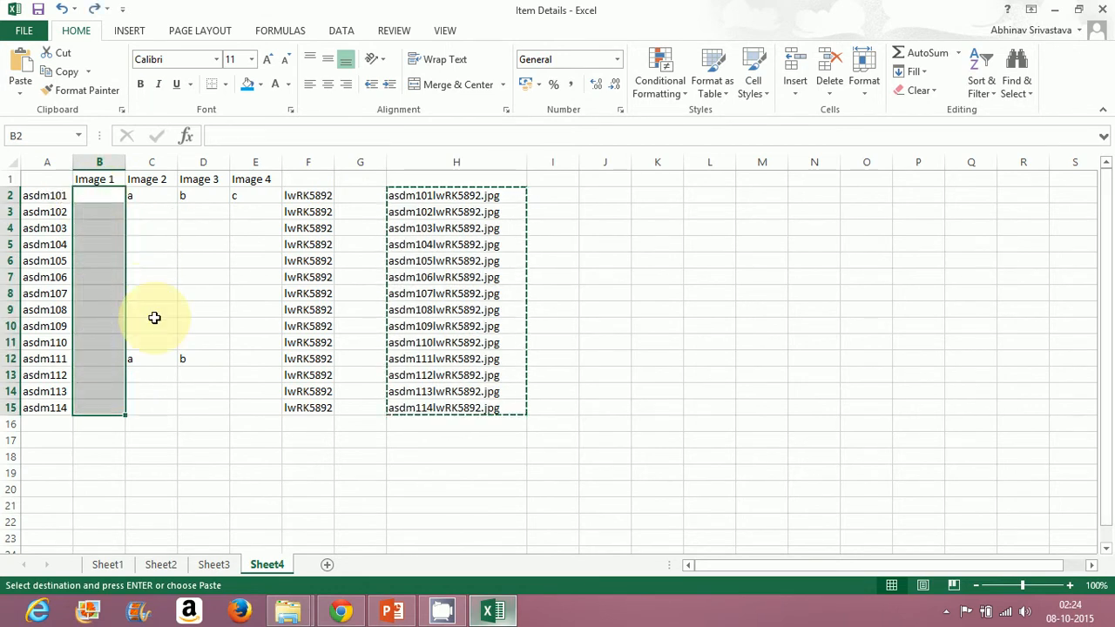
Paste the file names from H2:H15 as values only into the Image 1 column from B2, and widen column B to fit them.
click(441, 194)
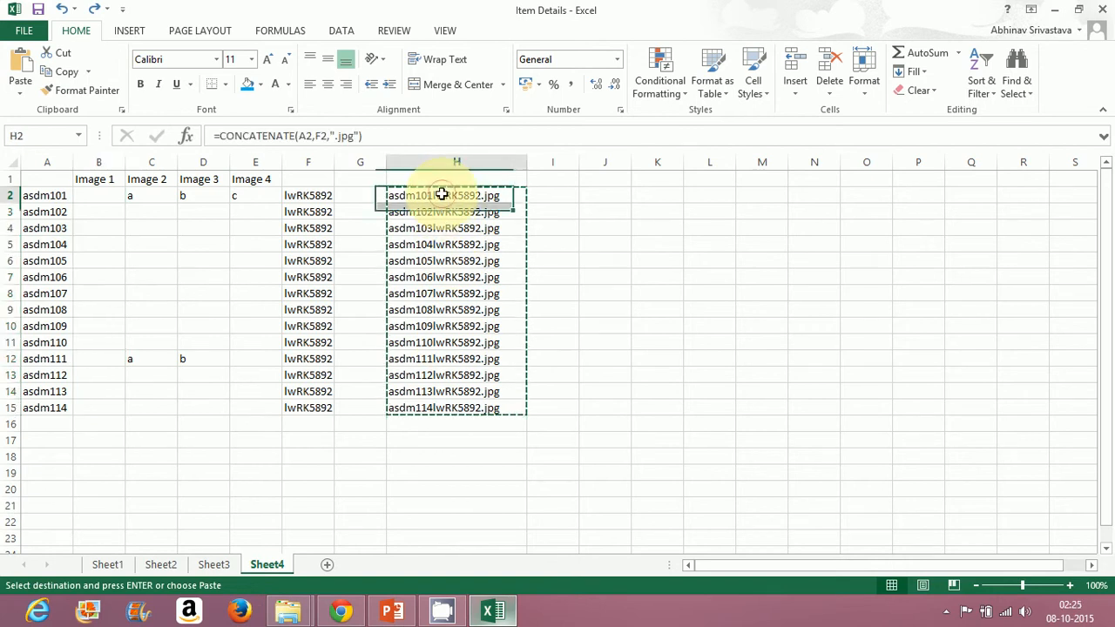
click(477, 246)
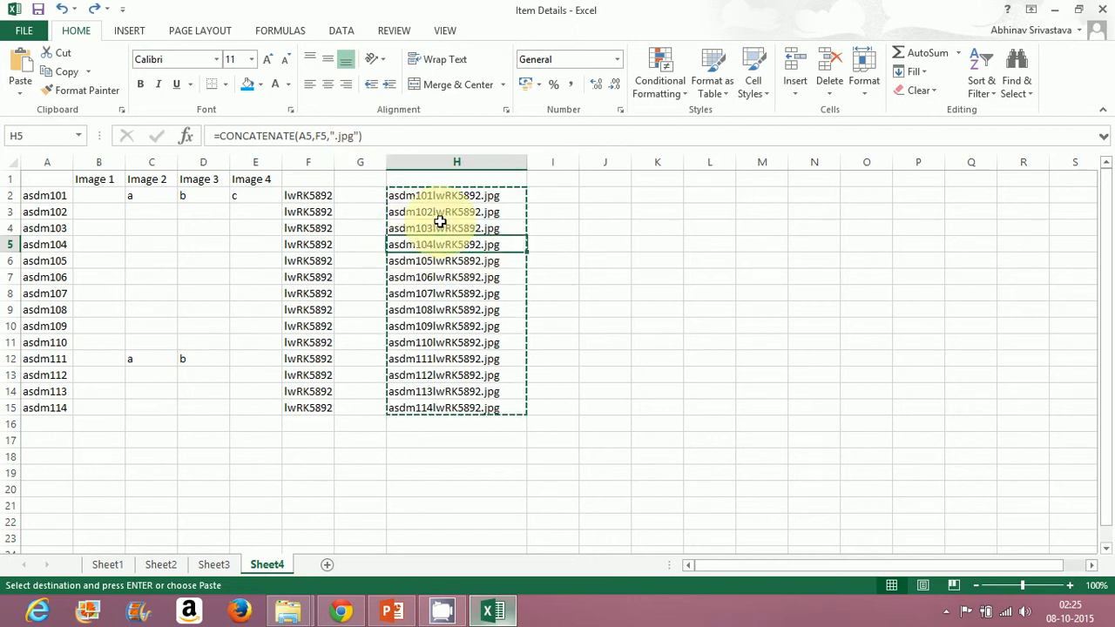
drag(444, 195, 470, 406)
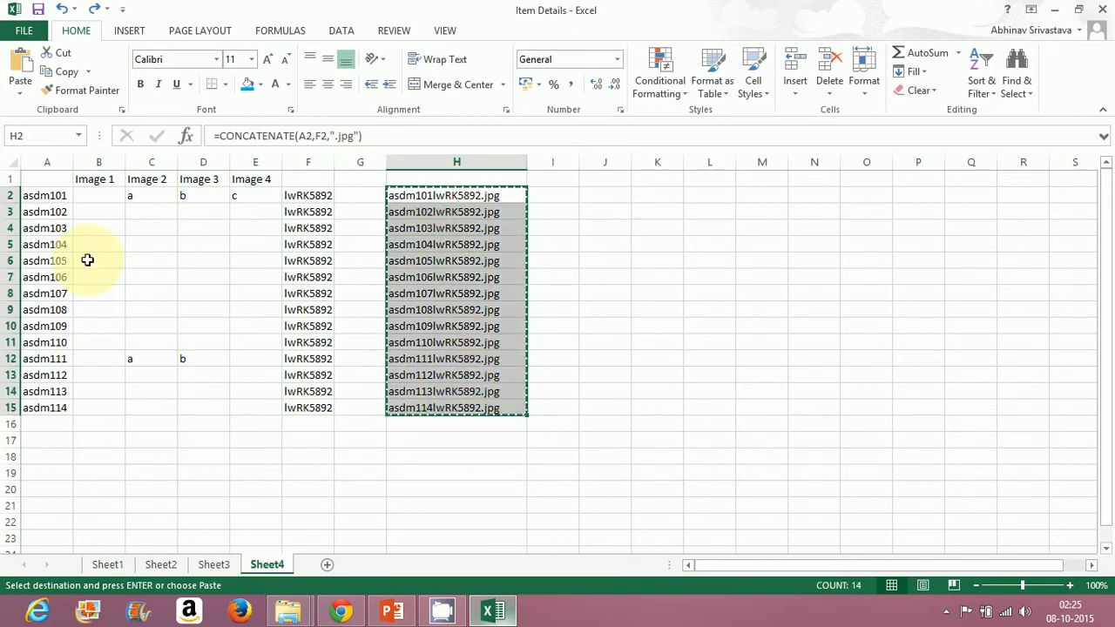
click(96, 200)
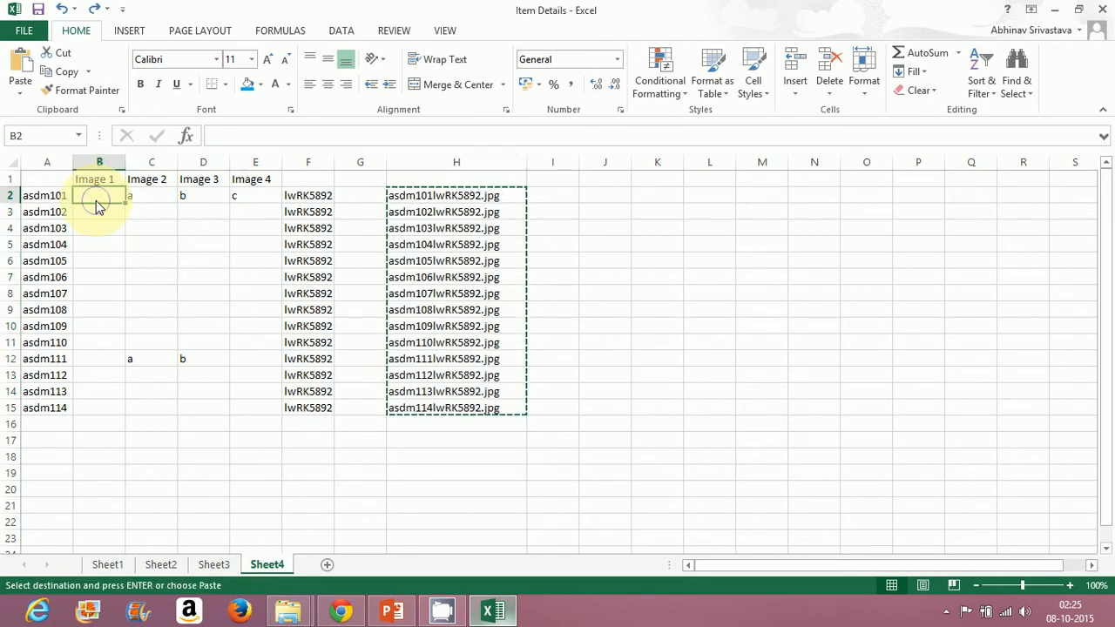
right_click(99, 201)
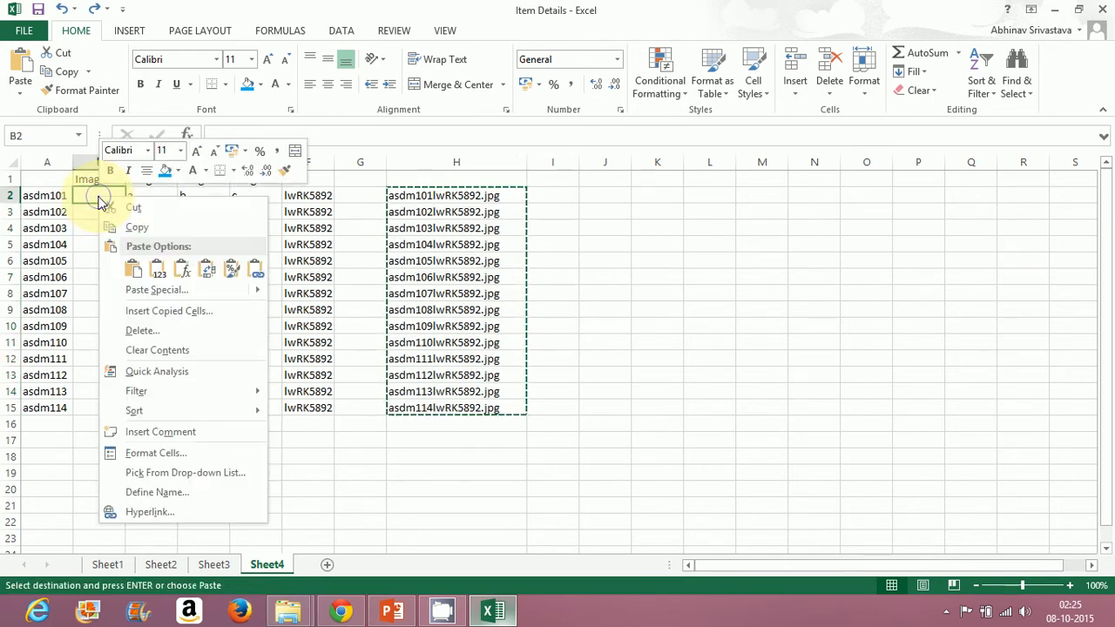
click(169, 296)
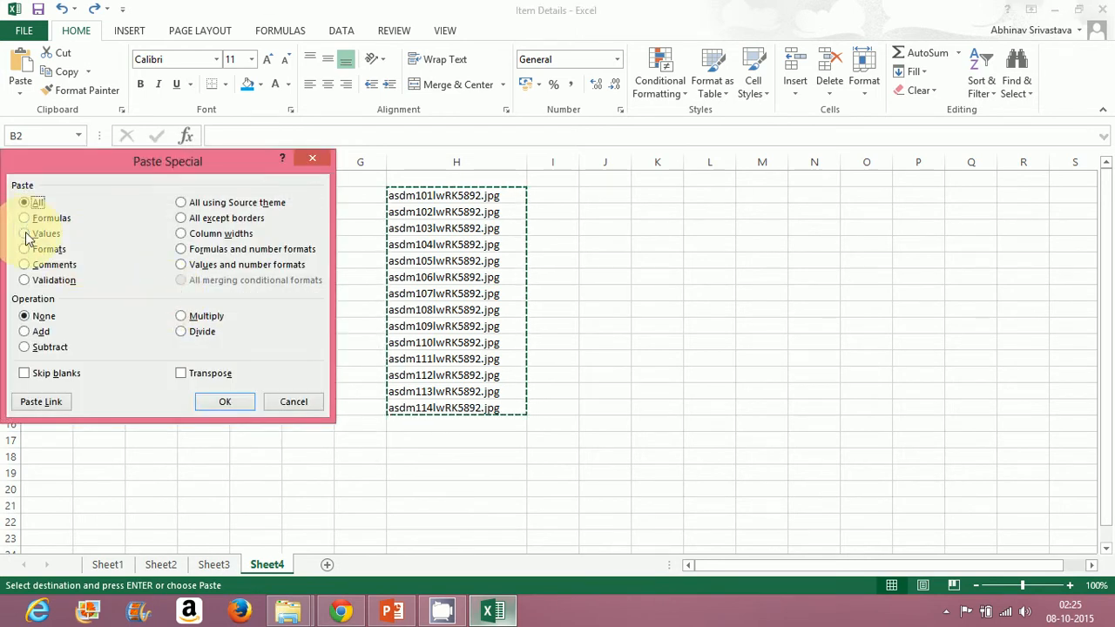
click(25, 234)
click(225, 402)
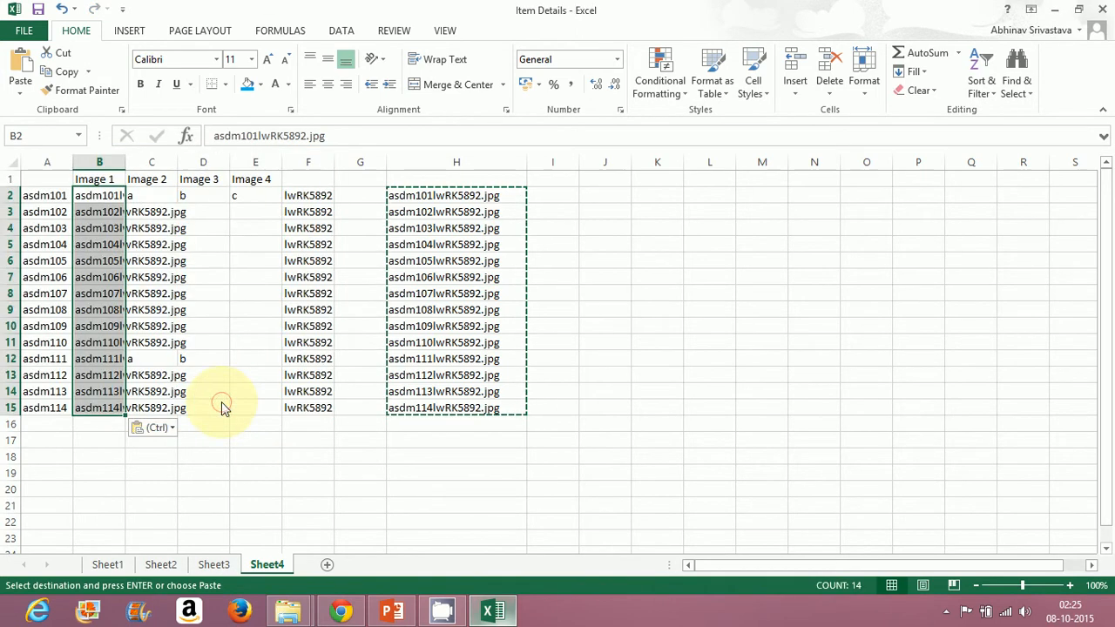
drag(126, 161, 207, 162)
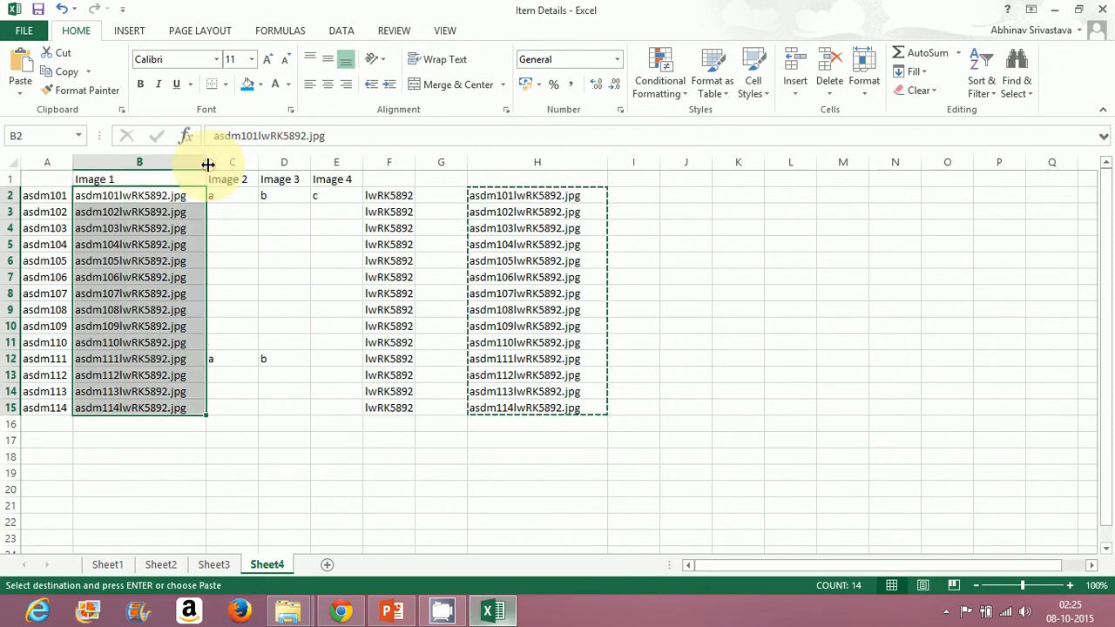
click(248, 277)
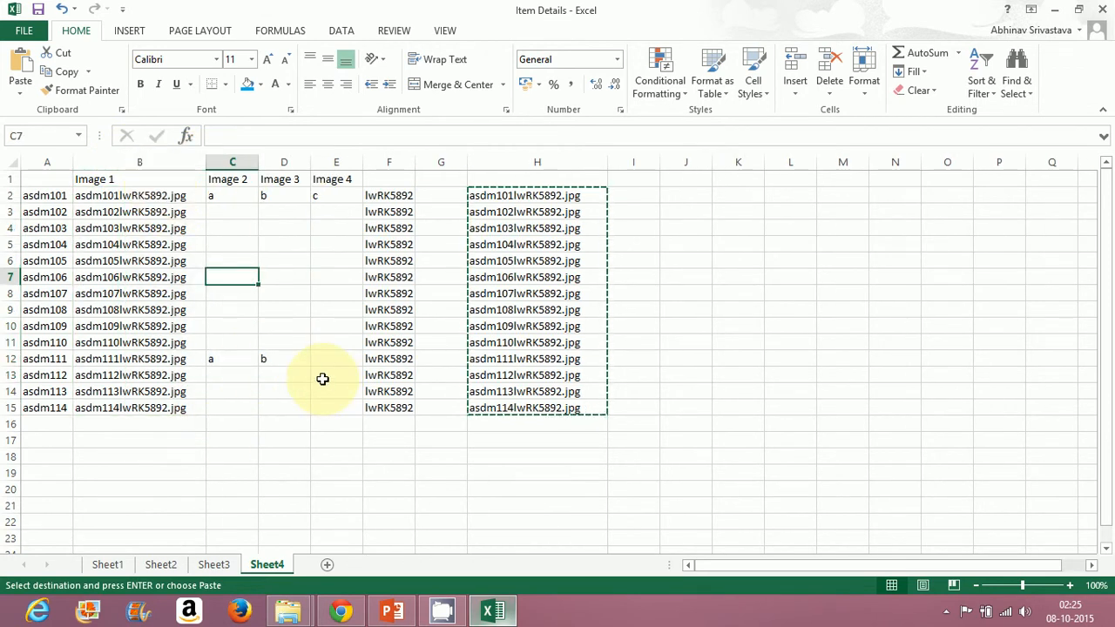
Clear the helper formulas from H2:H15.
click(534, 196)
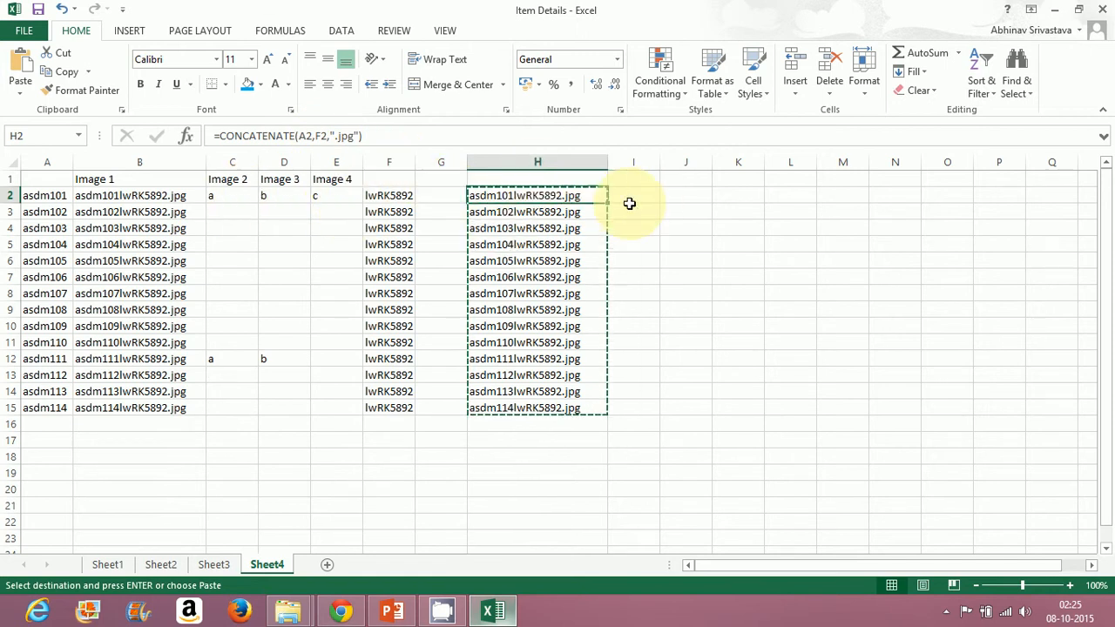
key(shift+Down)
key(shift+Down)
key(shift+Down)
key(shift+Down)
key(shift+Down)
key(shift+Down)
key(shift+Down)
key(shift+Down)
key(shift+Down)
key(shift+Down)
key(shift+Down)
key(shift+Down)
key(shift+Down)
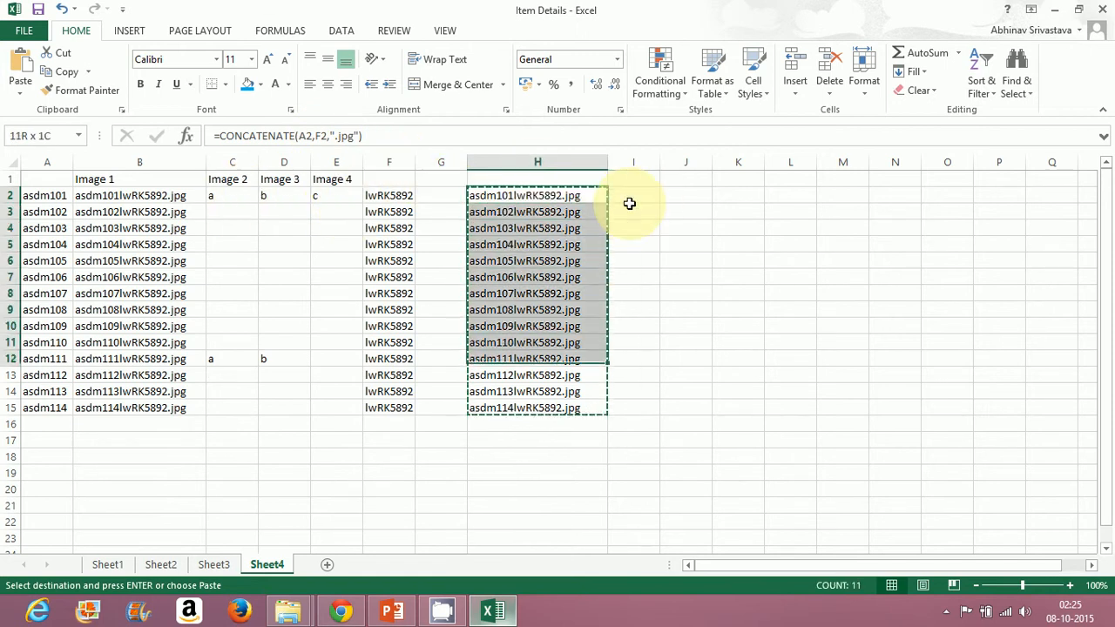
key(Delete)
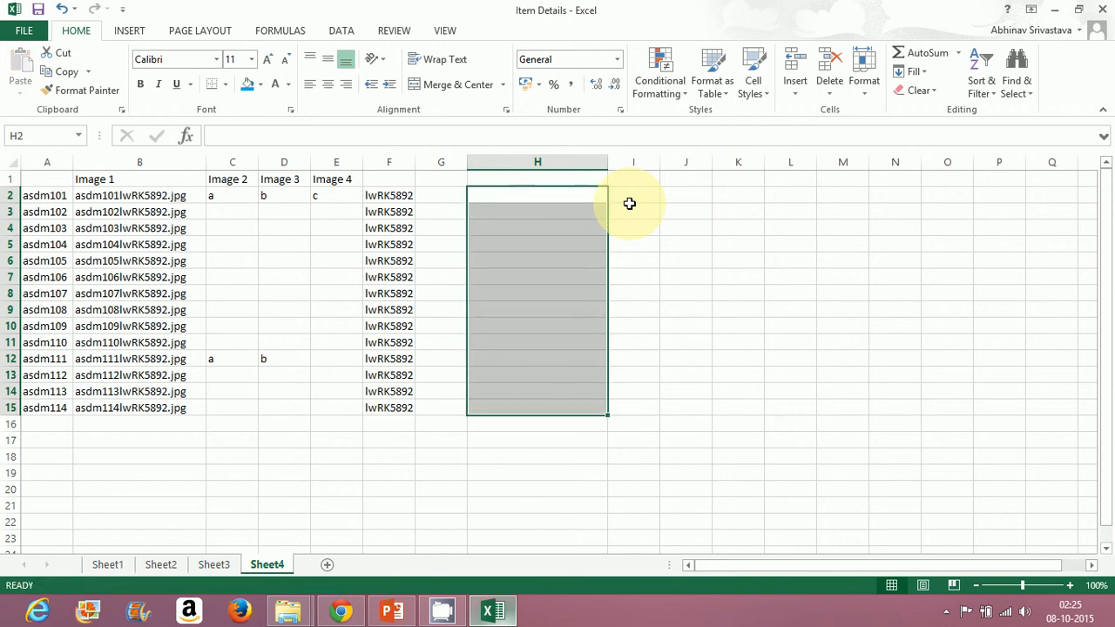
Check the image file naming in the Orange Tree folder and enter =CONCATENATE(A2,C2,F2,".jpg") in H2.
click(562, 194)
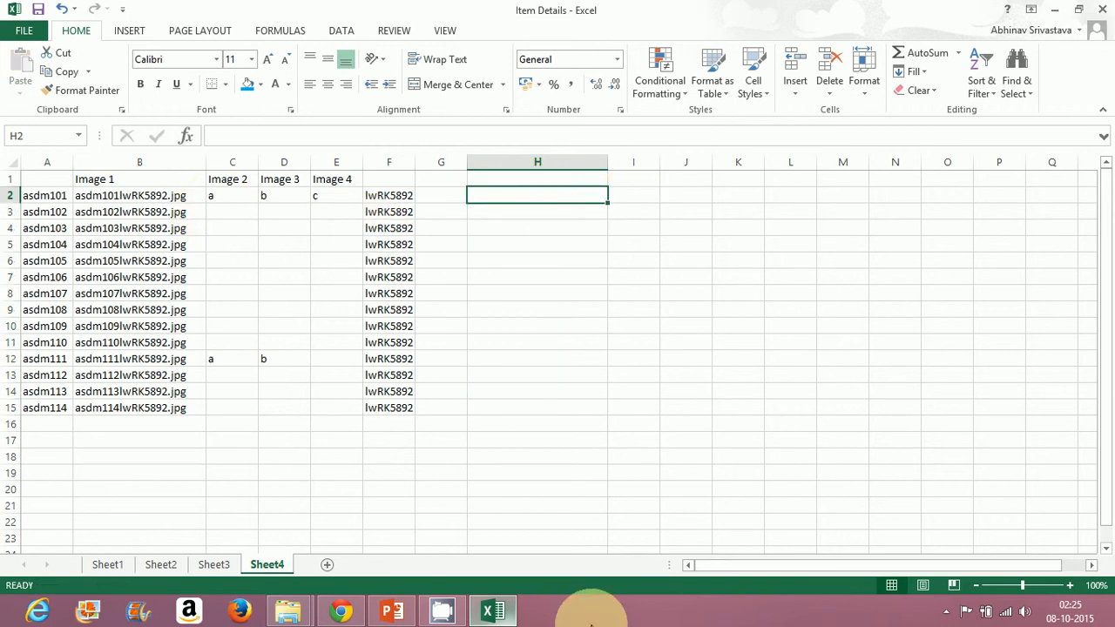
click(495, 612)
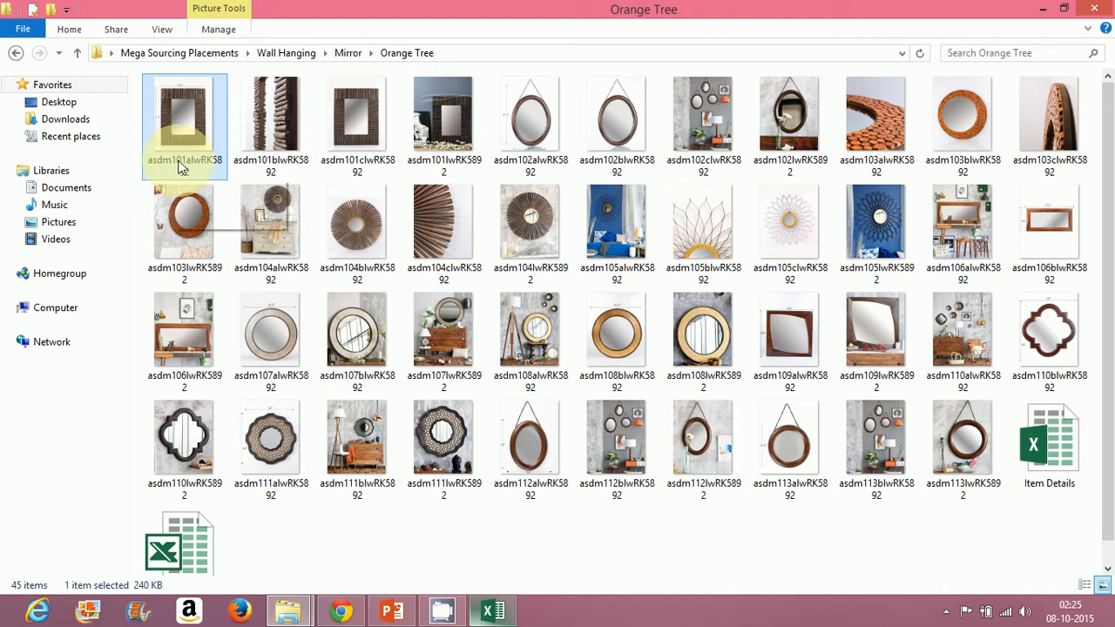
click(493, 613)
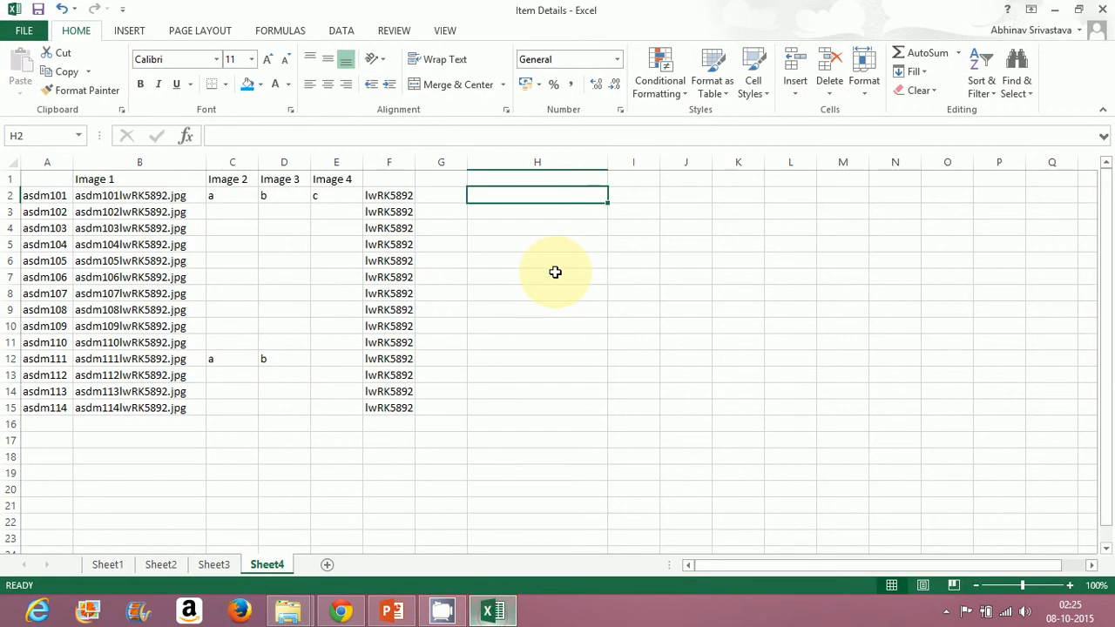
text(=con)
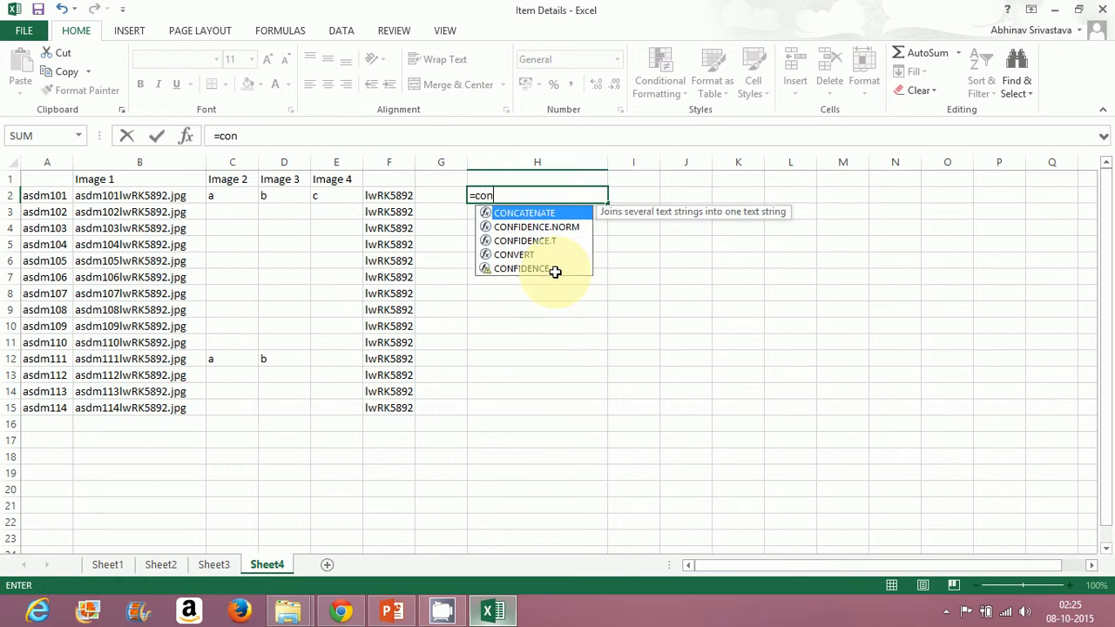
double_click(508, 216)
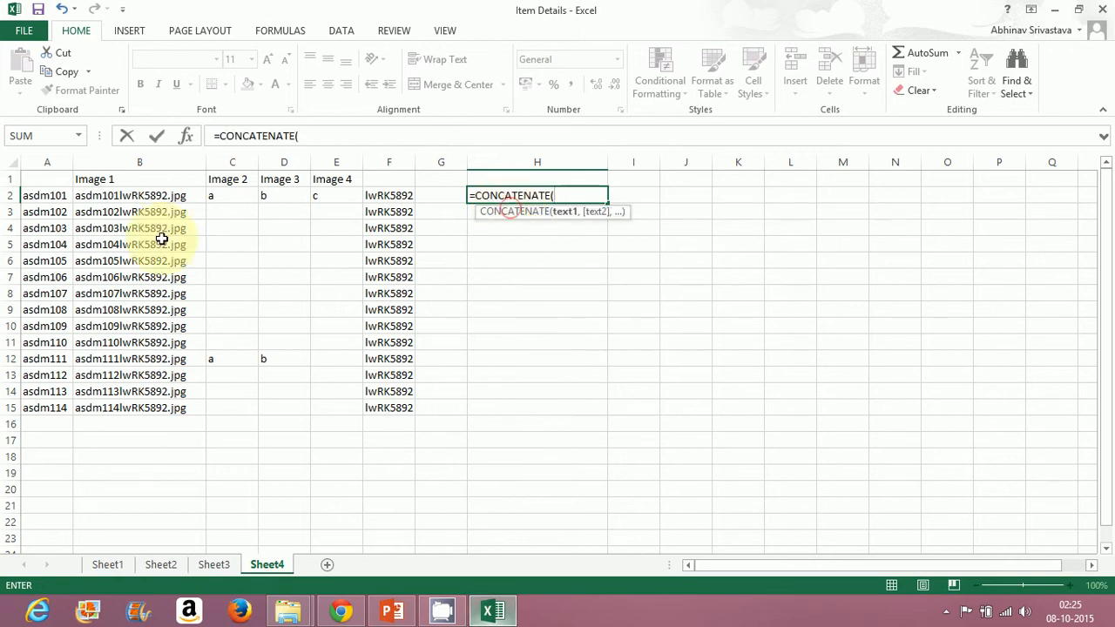
click(53, 199)
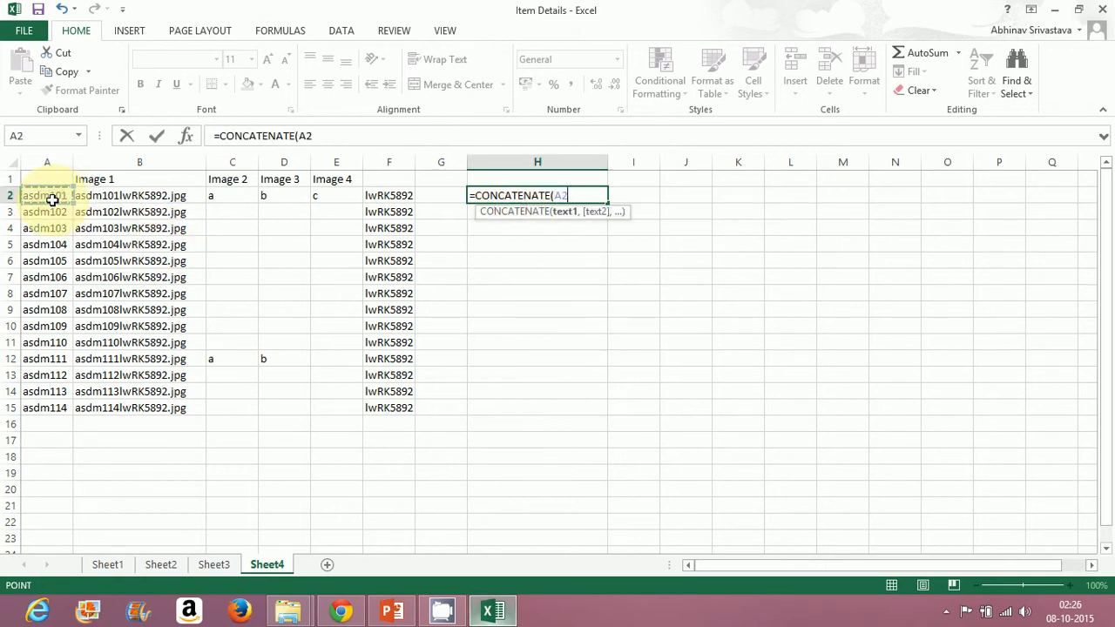
text(,)
click(217, 197)
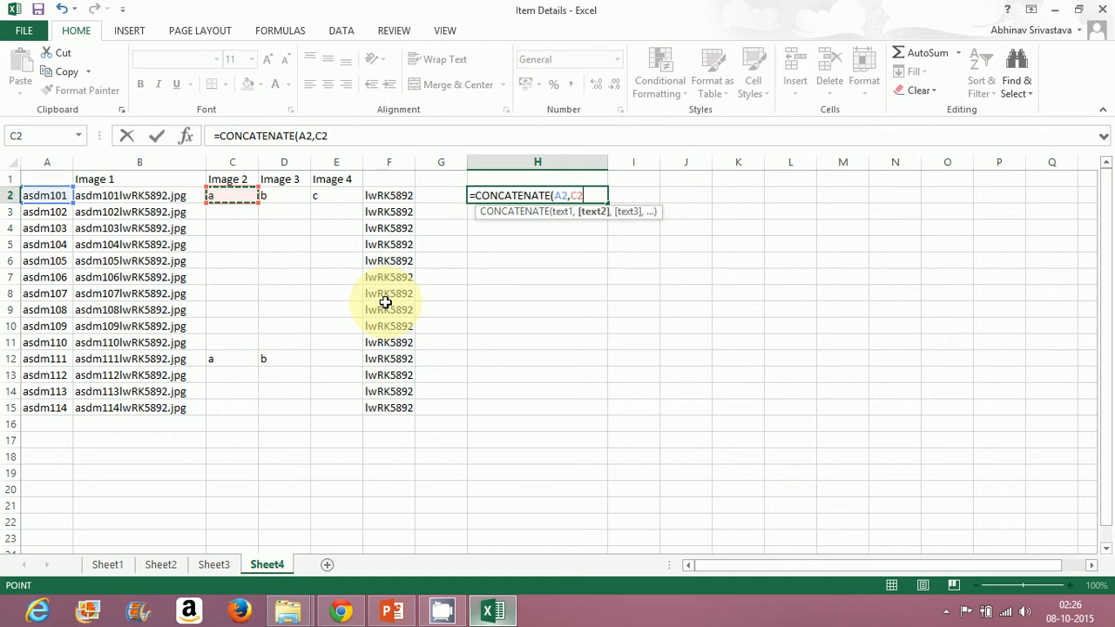
text(,)
click(405, 196)
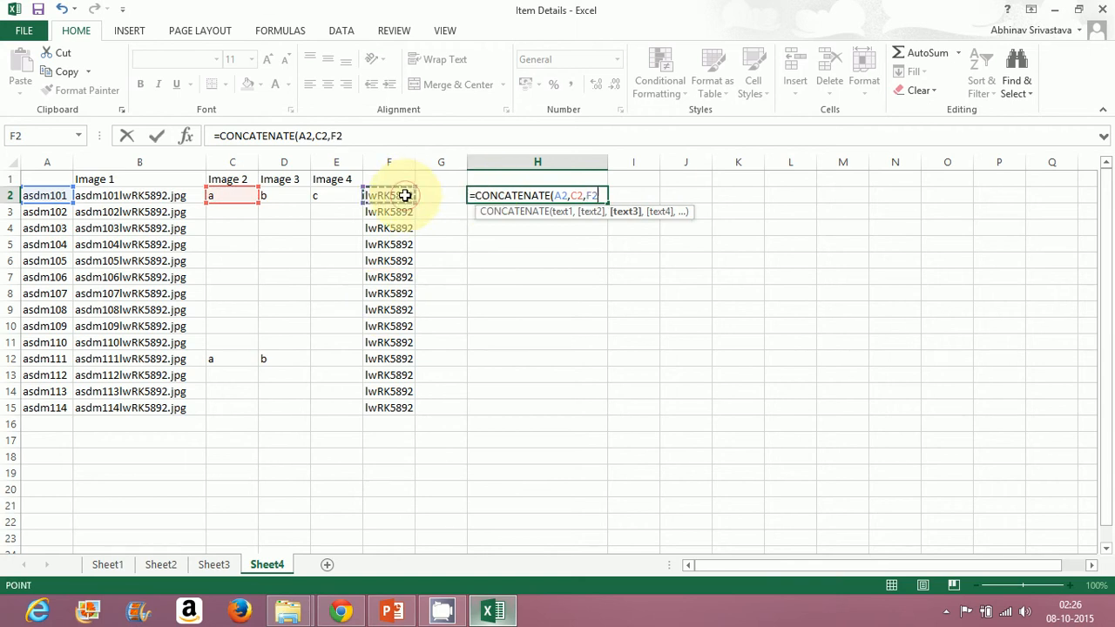
text(,".jpg)
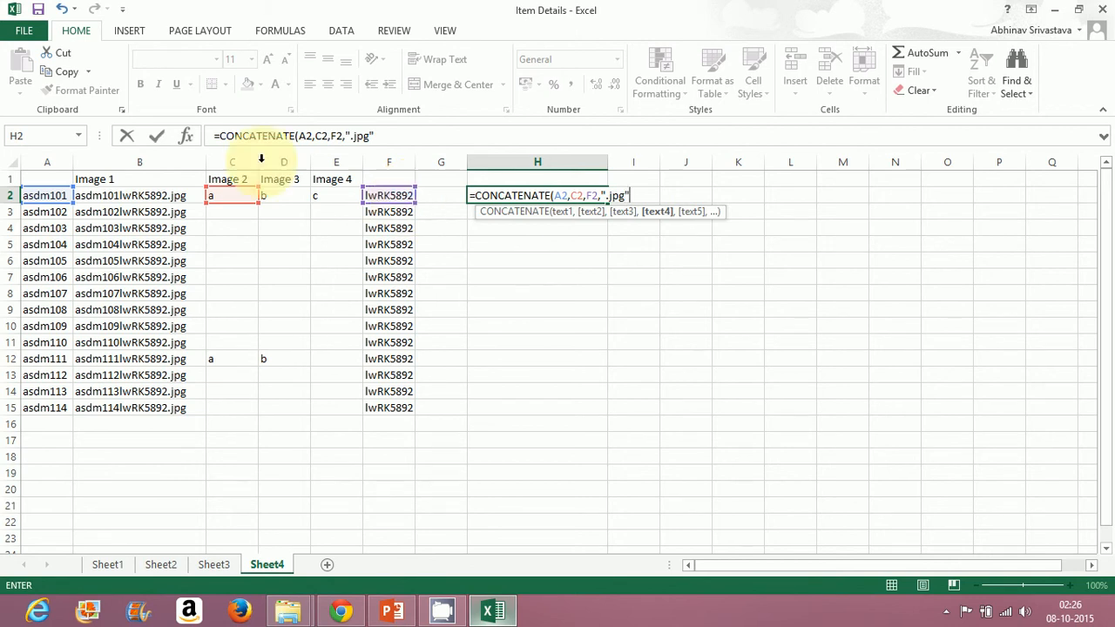
click(503, 613)
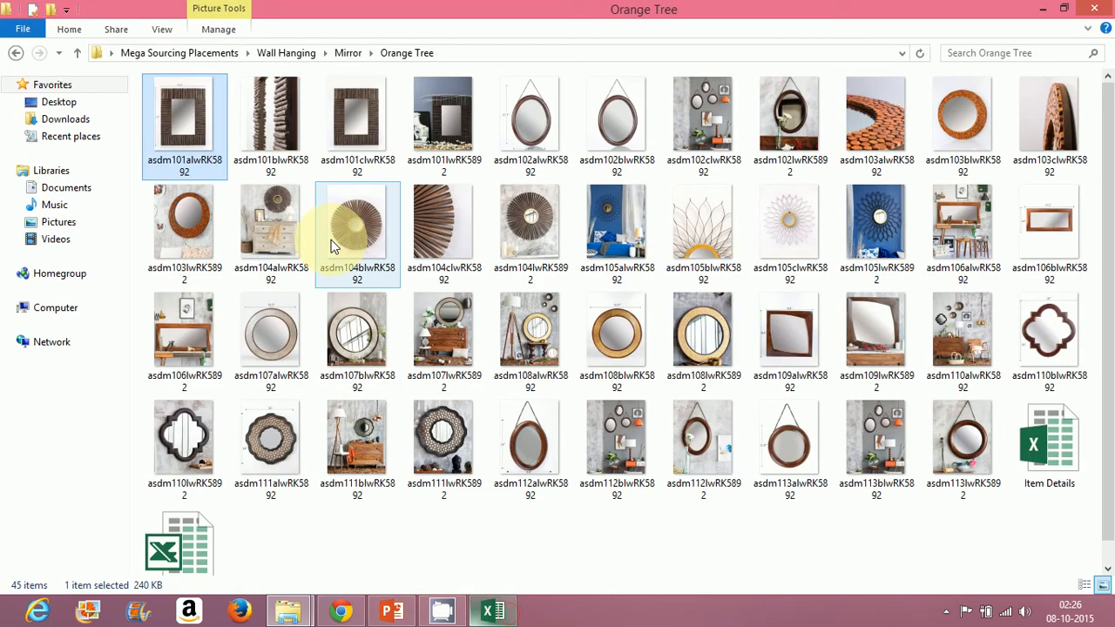
click(497, 616)
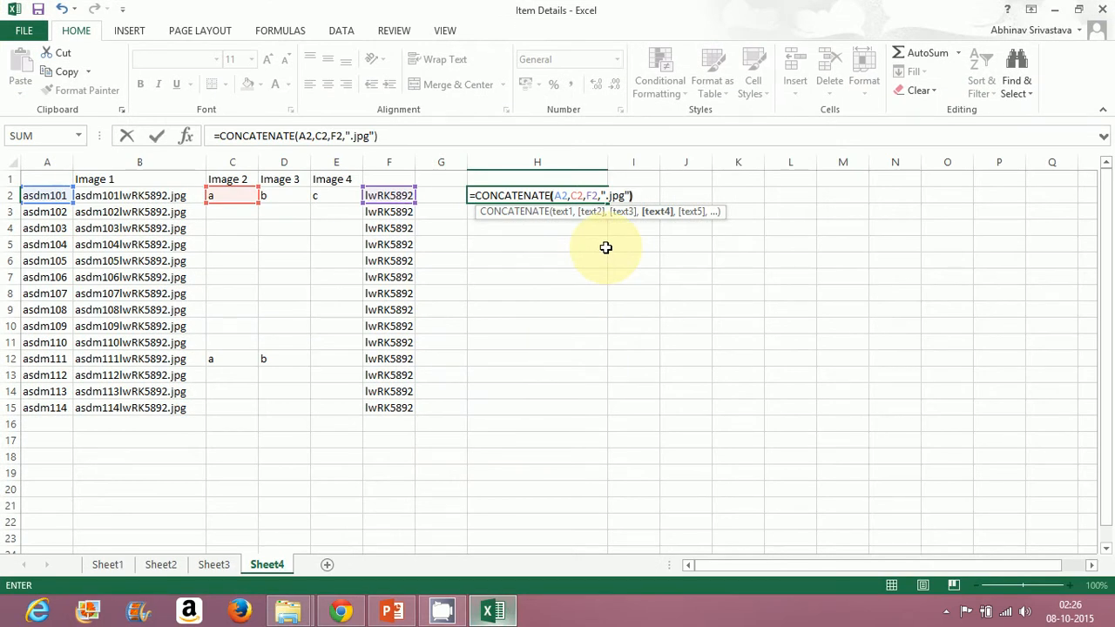
key(Return)
Fill the H2 formula down to H15.
click(578, 195)
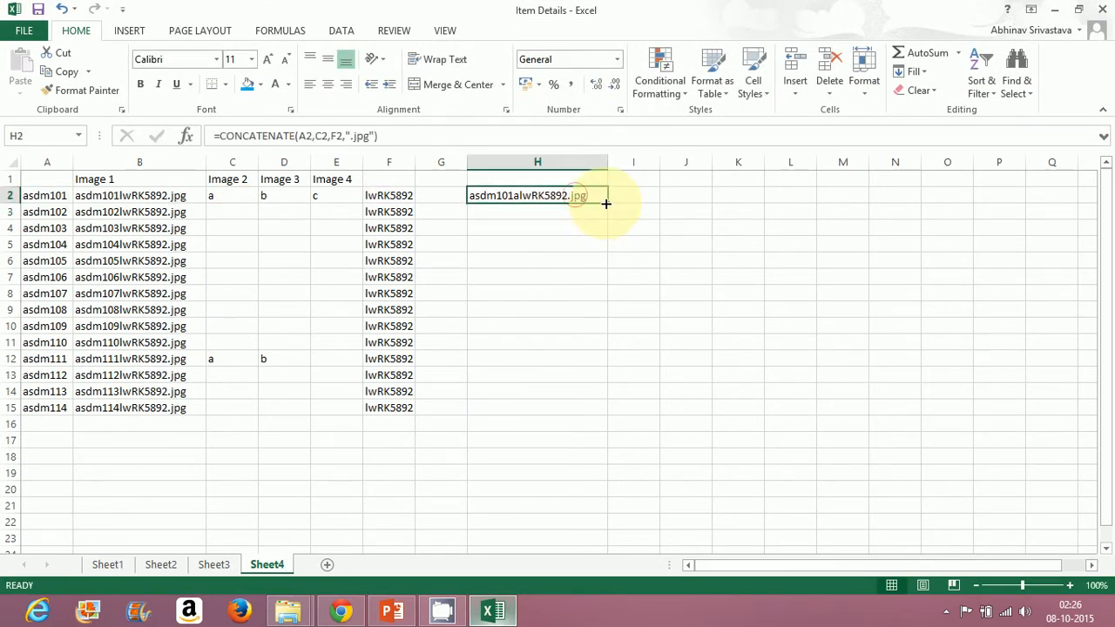
drag(609, 203, 615, 419)
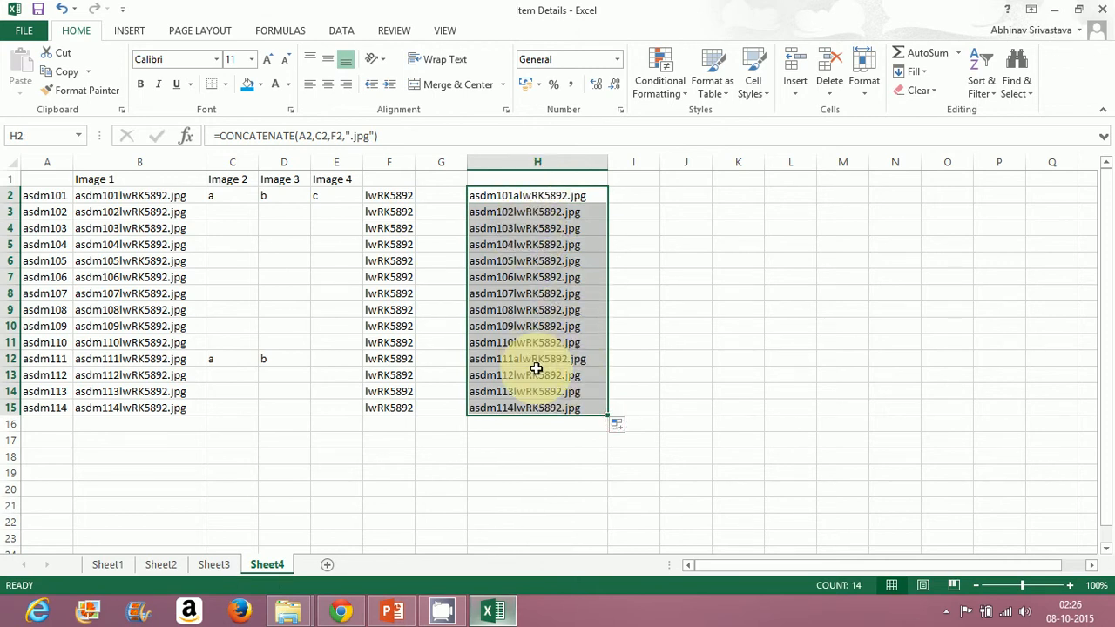
click(397, 459)
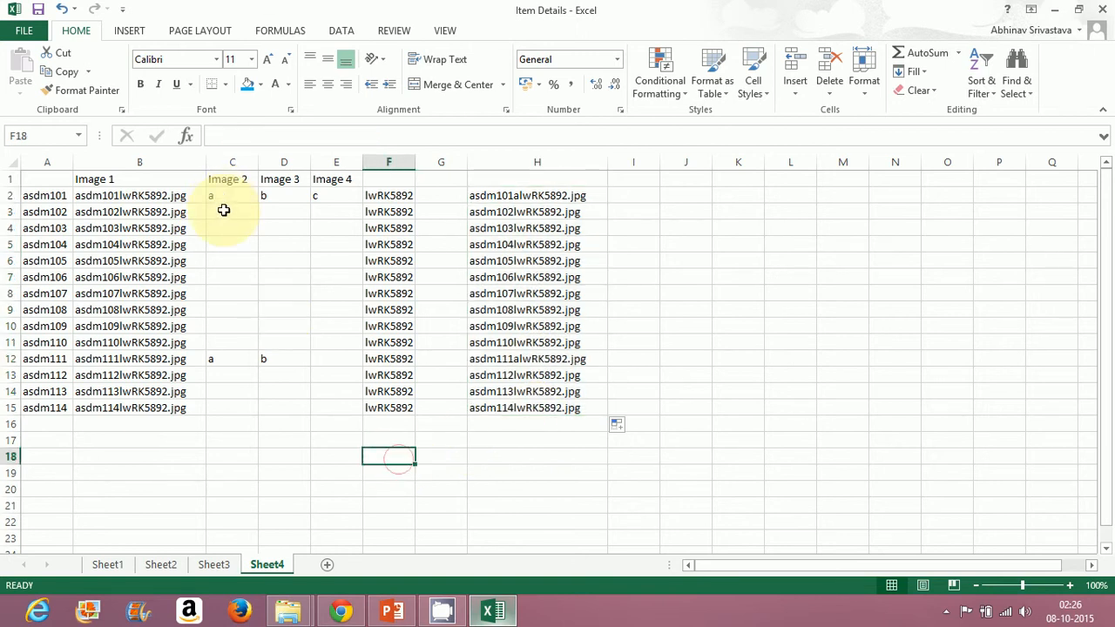
Check the variant images in the Orange Tree folder and enter the letter a in Image 2 cells C3:C5.
click(219, 197)
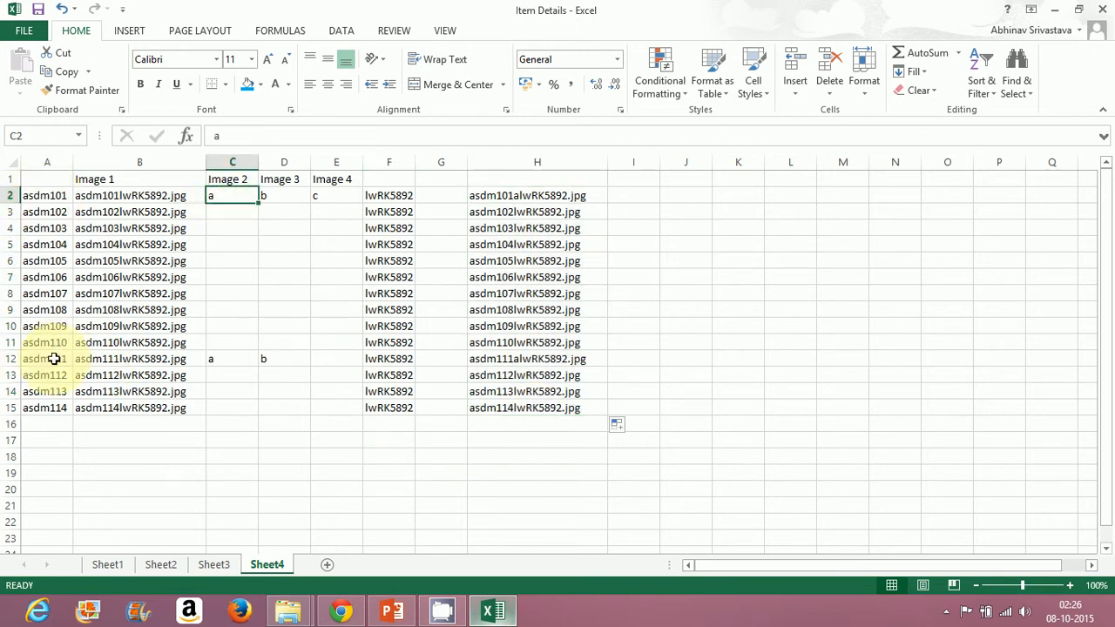
click(223, 218)
drag(222, 241, 225, 342)
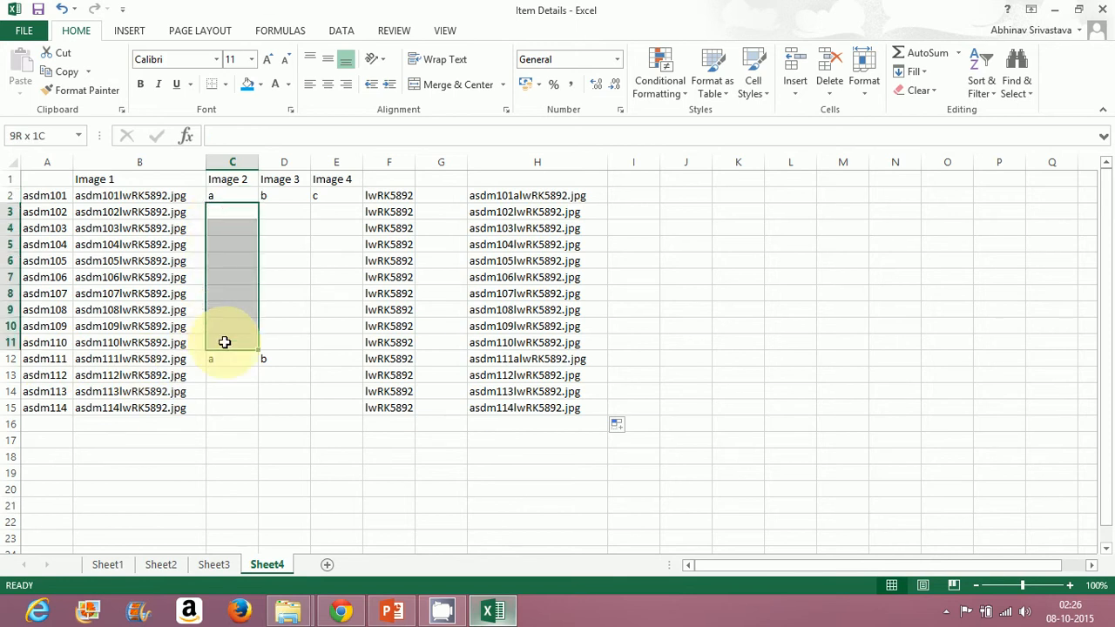
click(493, 609)
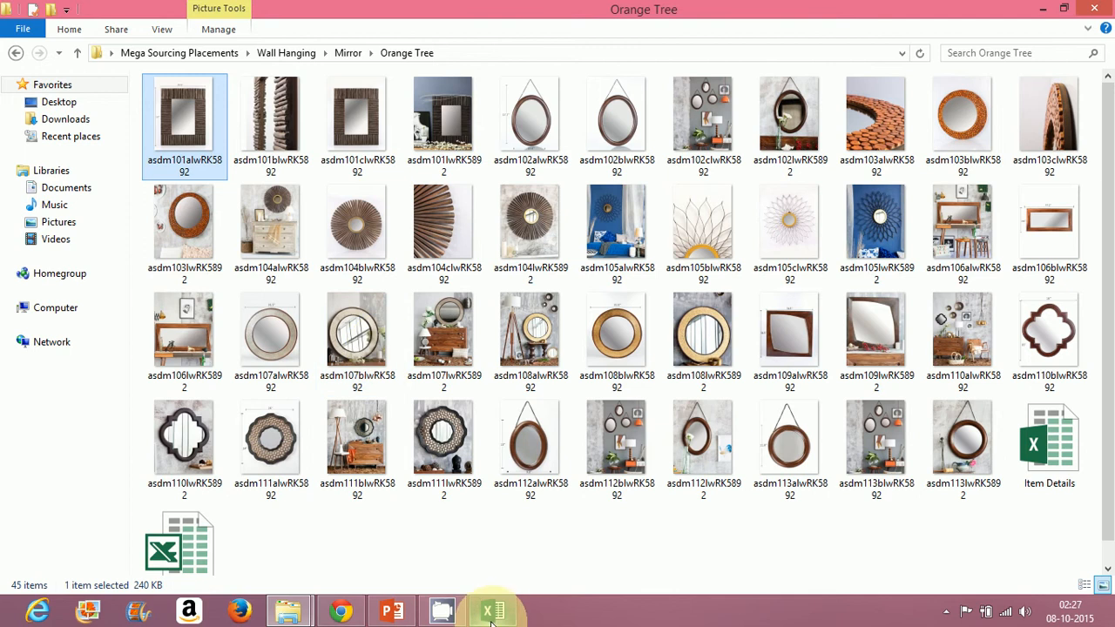
click(493, 612)
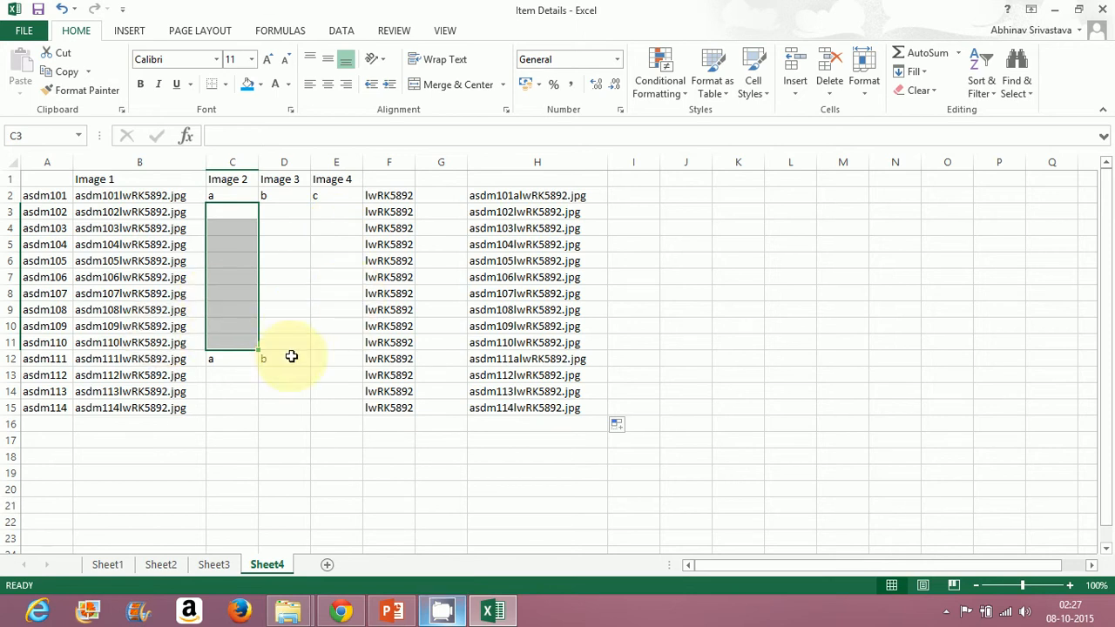
click(227, 233)
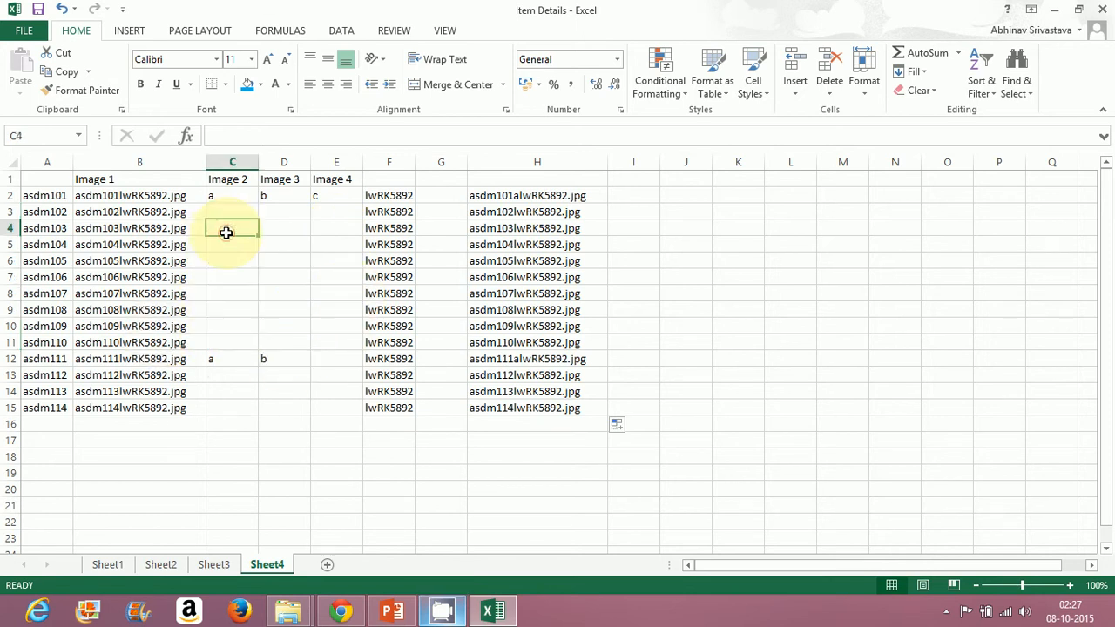
key(Up)
text(a)
key(Return)
key(Return)
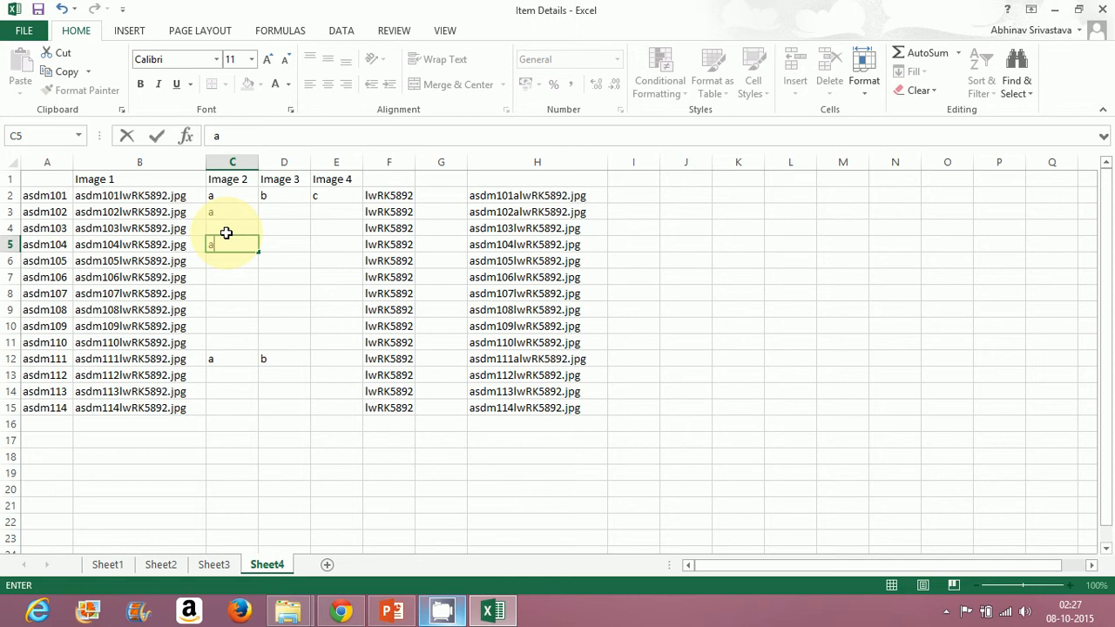
text(a)
key(Up)
text(a)
key(Down)
key(Down)
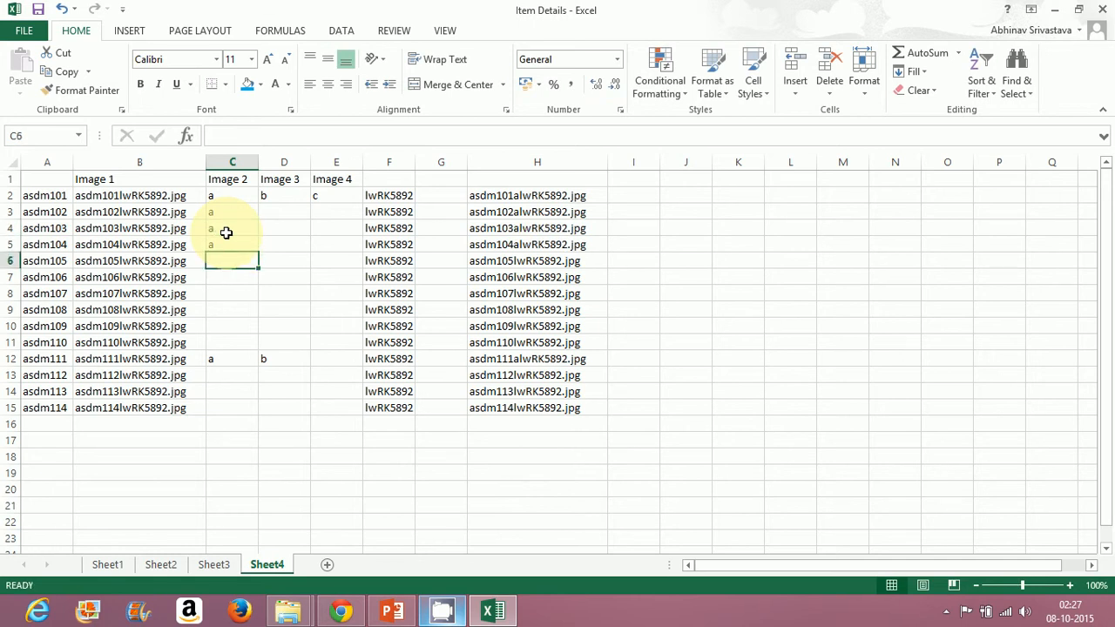
Enter the variant letter b in the Image 3 column for asdm103 (D4).
key(Right)
key(Up)
key(Down)
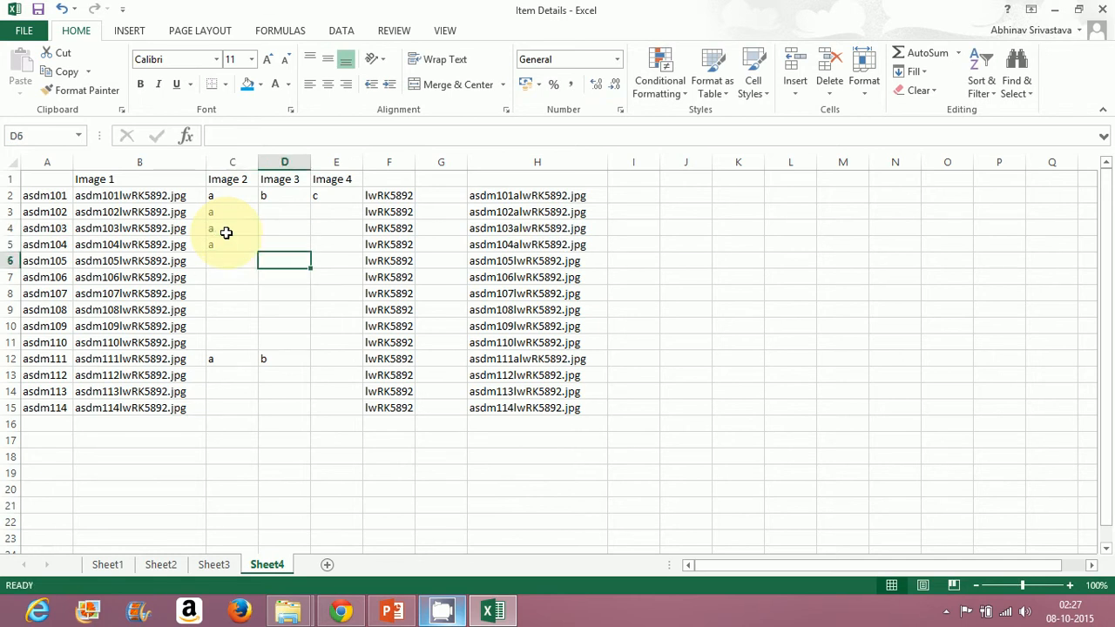
key(Up)
key(Up)
key(Up)
key(Down)
key(Down)
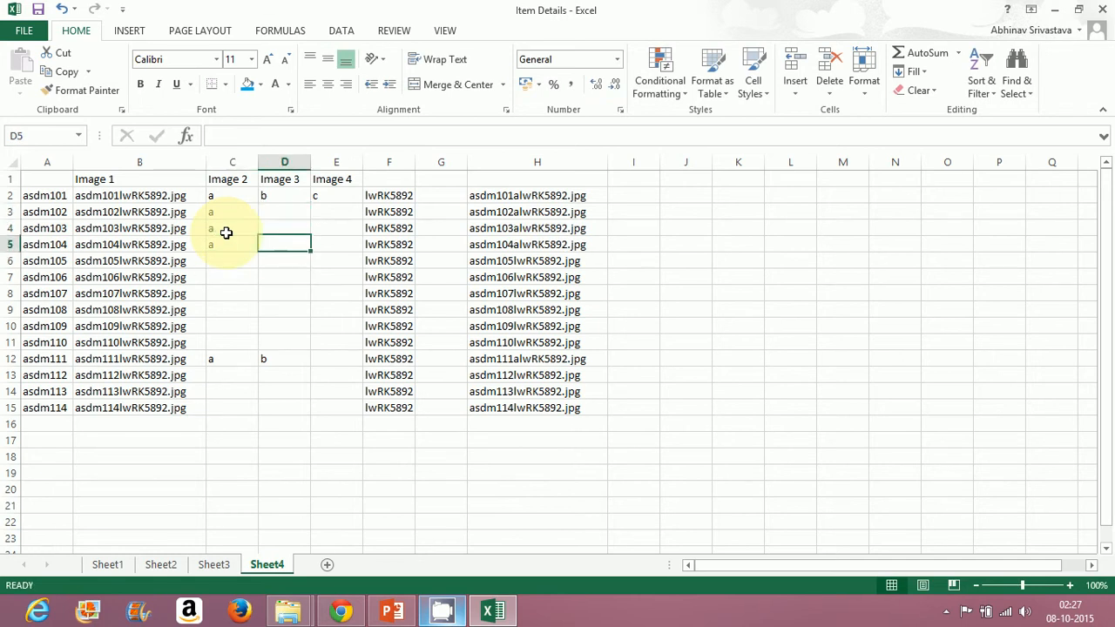
key(Up)
text(b)
Enter the variant letter b in the Image 3 column for asdm104 (D5).
key(Down)
key(Down)
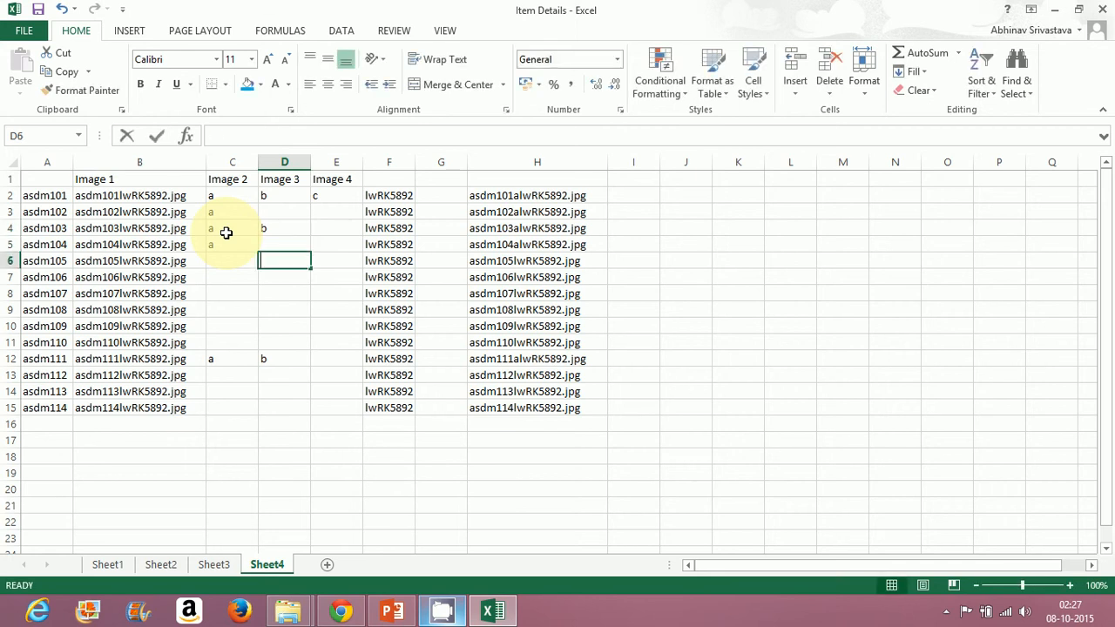
text(b)
key(Down)
text(b)
key(Up)
key(Down)
key(Up)
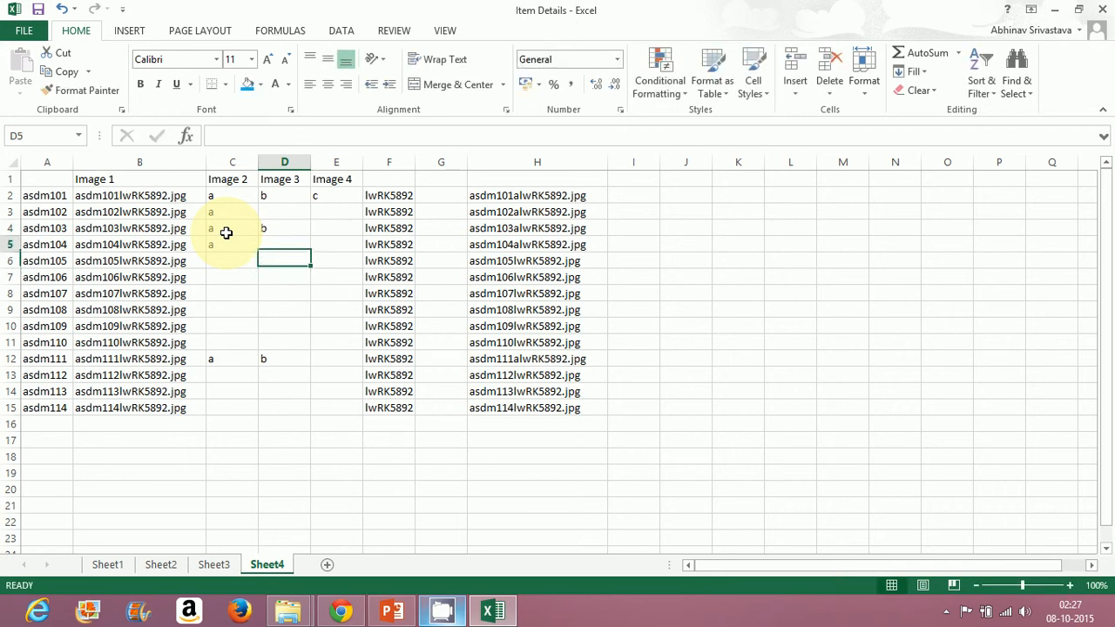
key(Up)
text(b)
Enter the variant letter a in the Image 2 column for asdm112 (C13).
key(Down)
key(Down)
key(Down)
key(Down)
key(Down)
key(Down)
key(Down)
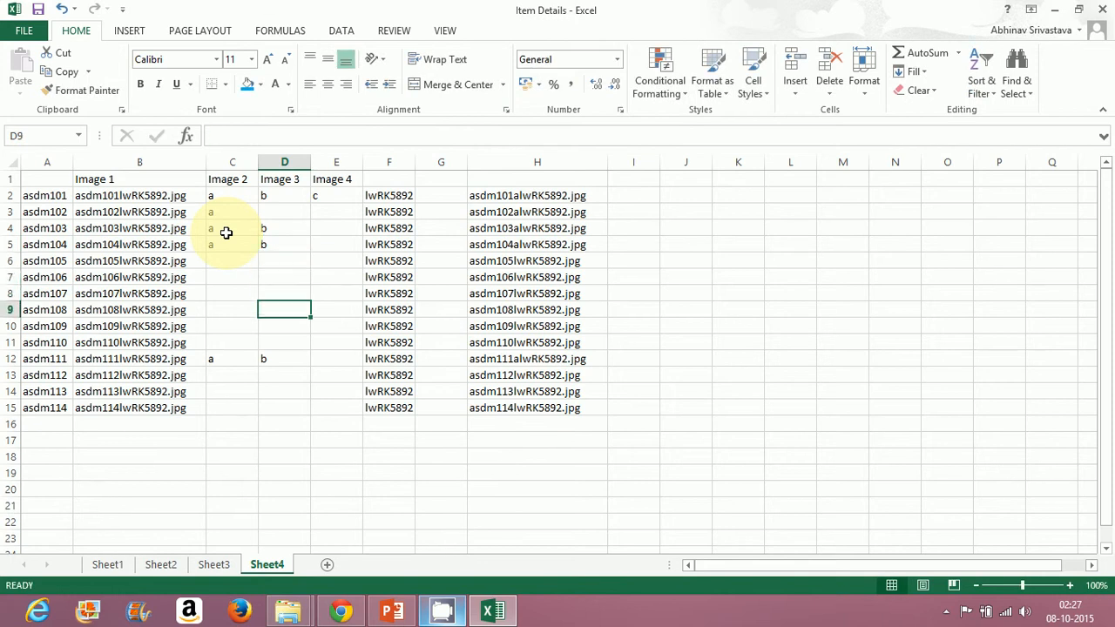
key(Right)
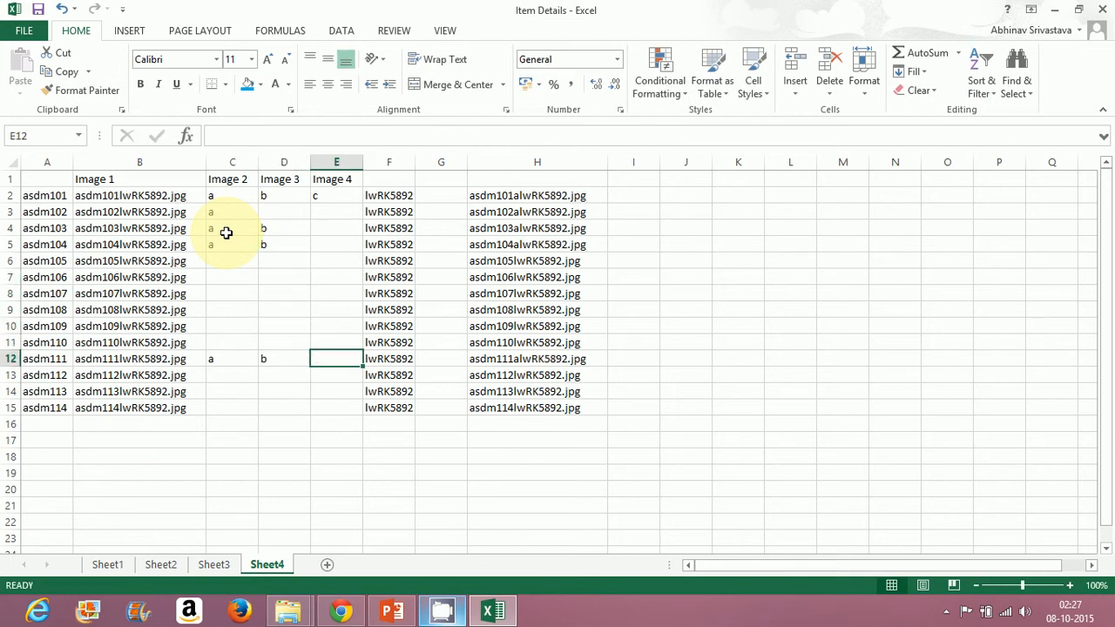
key(Down)
key(Left)
key(Left)
text(a)
key(Return)
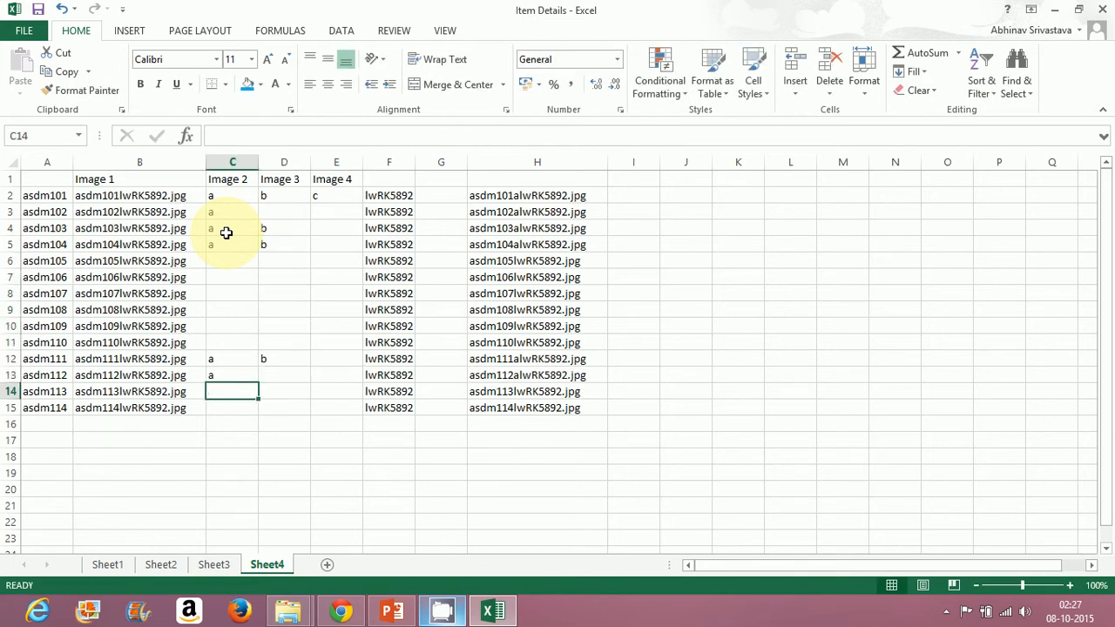
Enter the variant letters a, b and c for asdm113 in C14, D14 and E14.
text(a)
key(Right)
key(Right)
key(Left)
text(b)
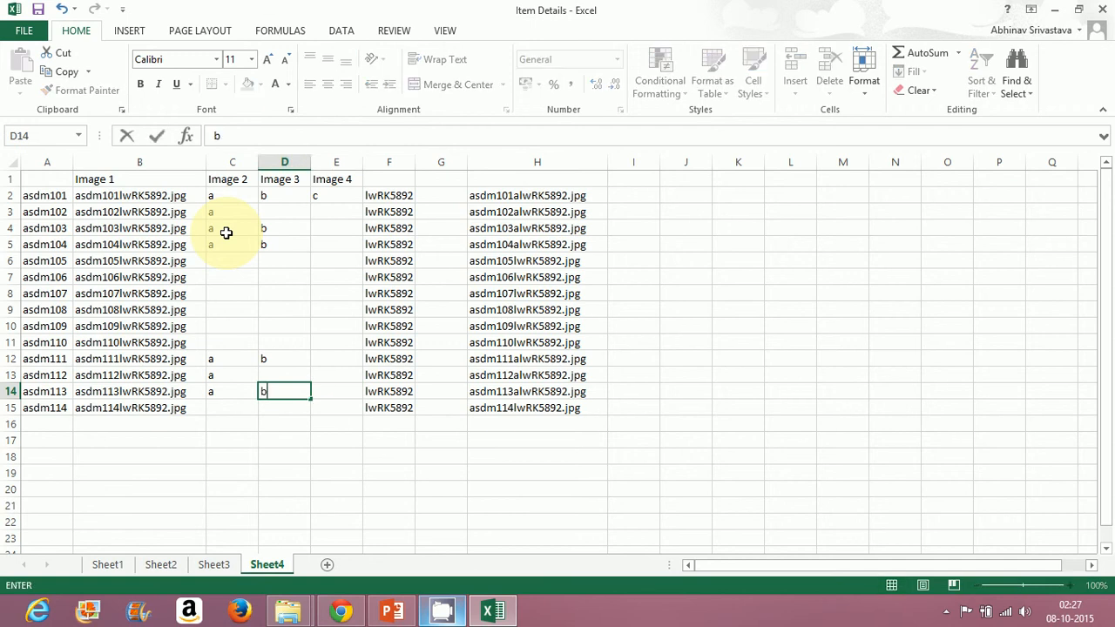
key(Right)
text(c)
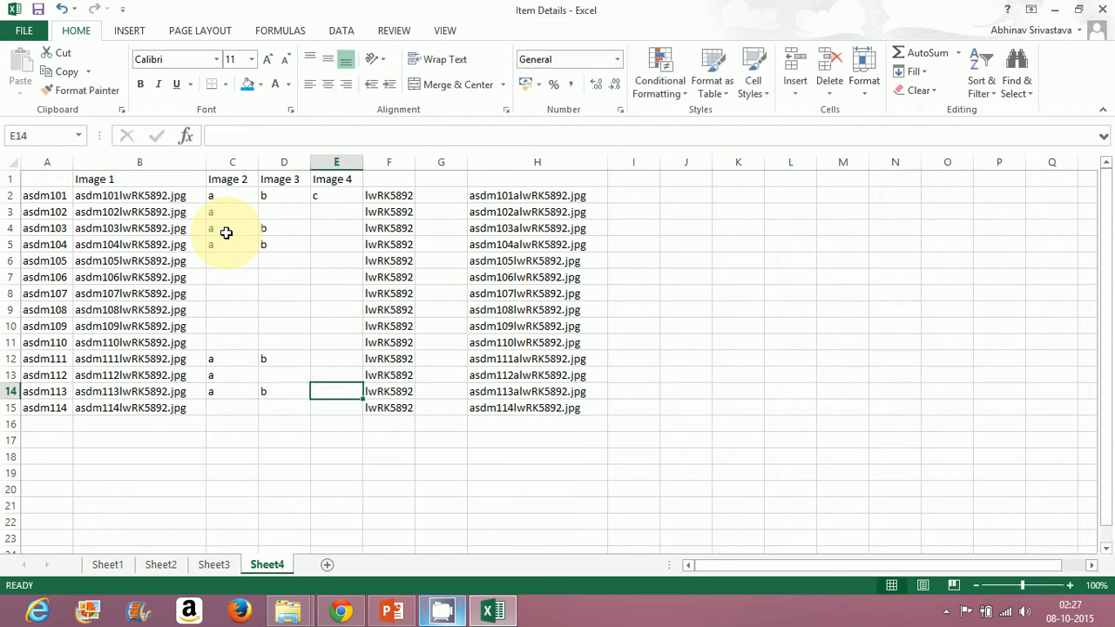
key(Right)
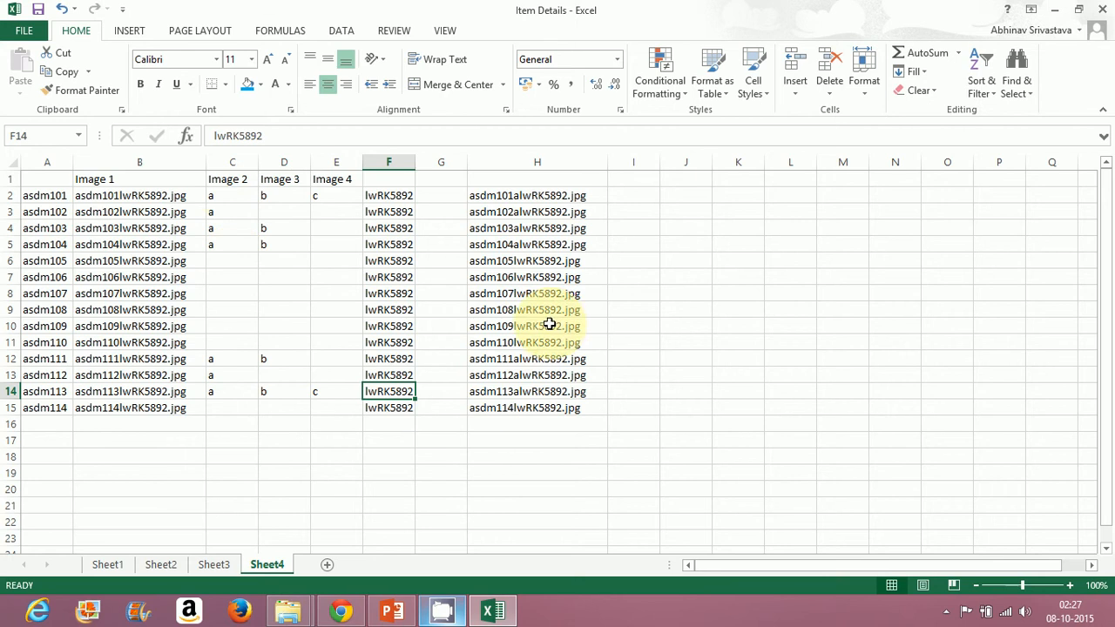
Compare the generated file names in H2 and H6 with their Image 2 cells C2 and C6.
click(220, 193)
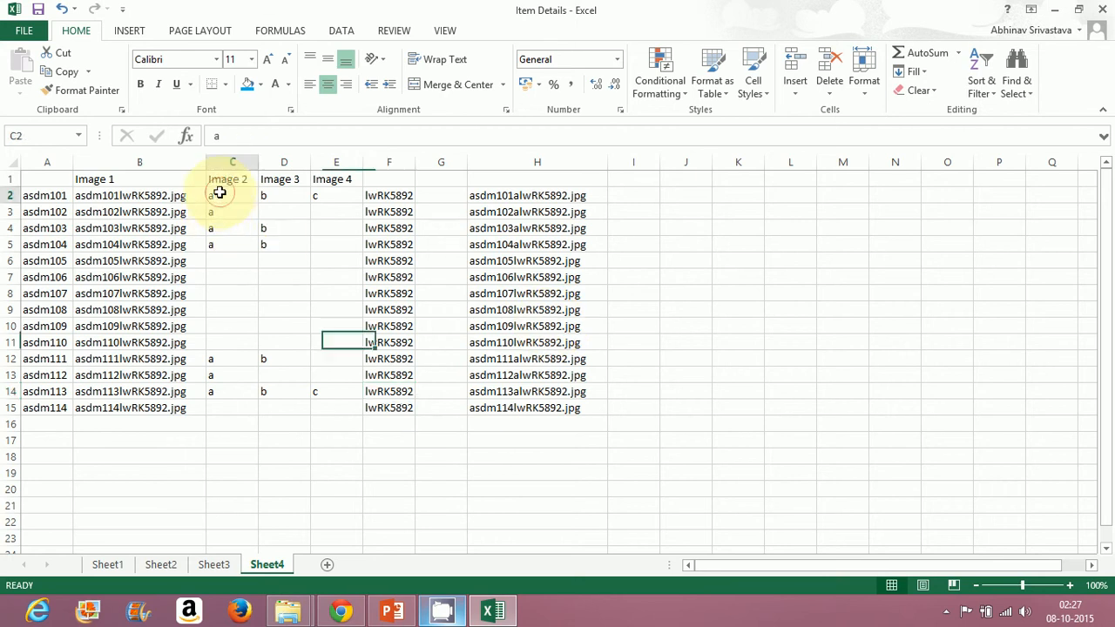
click(528, 194)
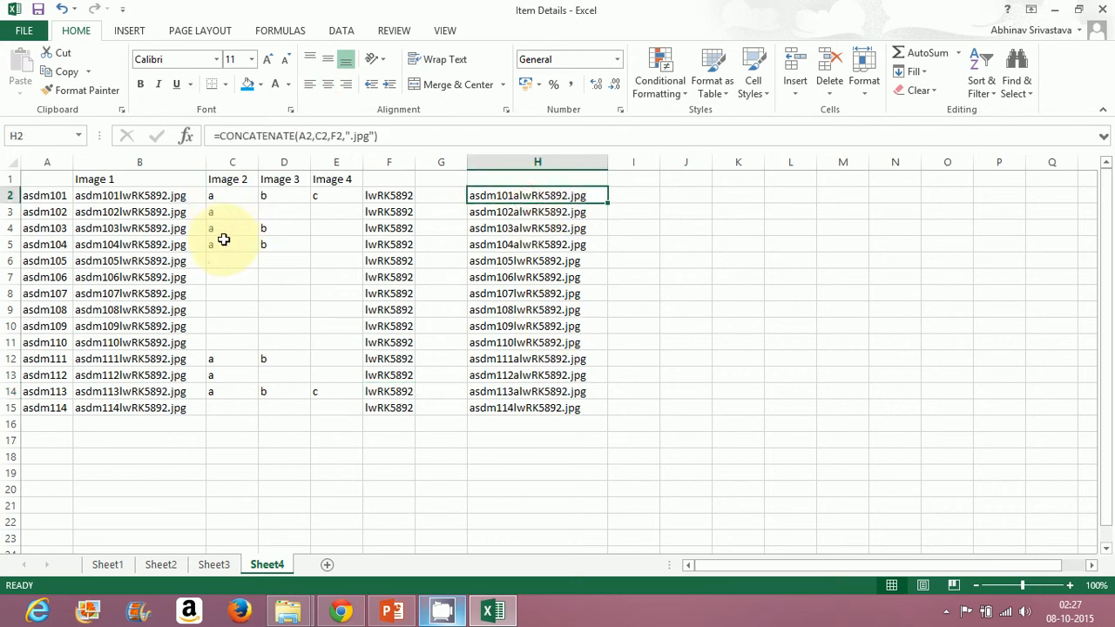
click(226, 260)
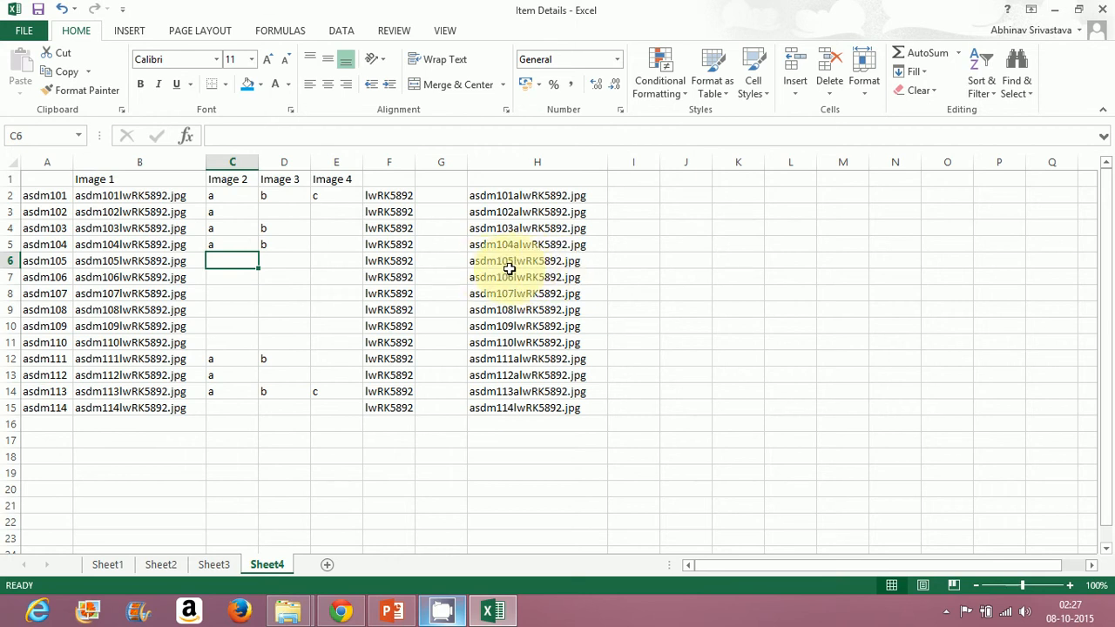
click(535, 264)
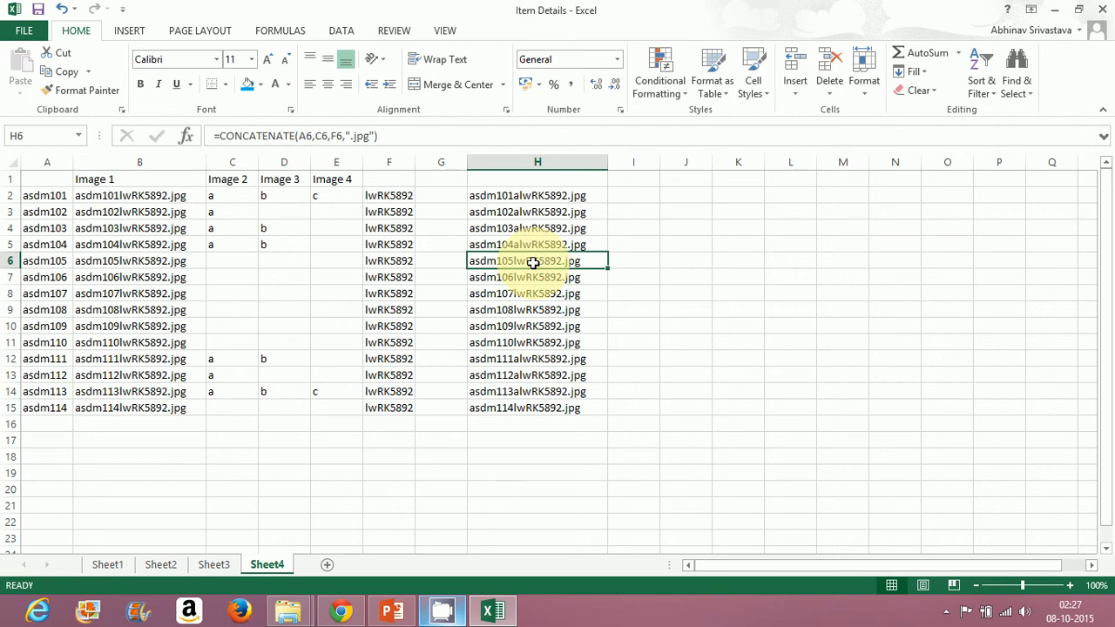
Clear the generated file names in H6:H11 for asdm105 through asdm110, which have no Image 2 letter.
key(shift+Down)
key(shift+Down)
key(shift+Down)
key(shift+Down)
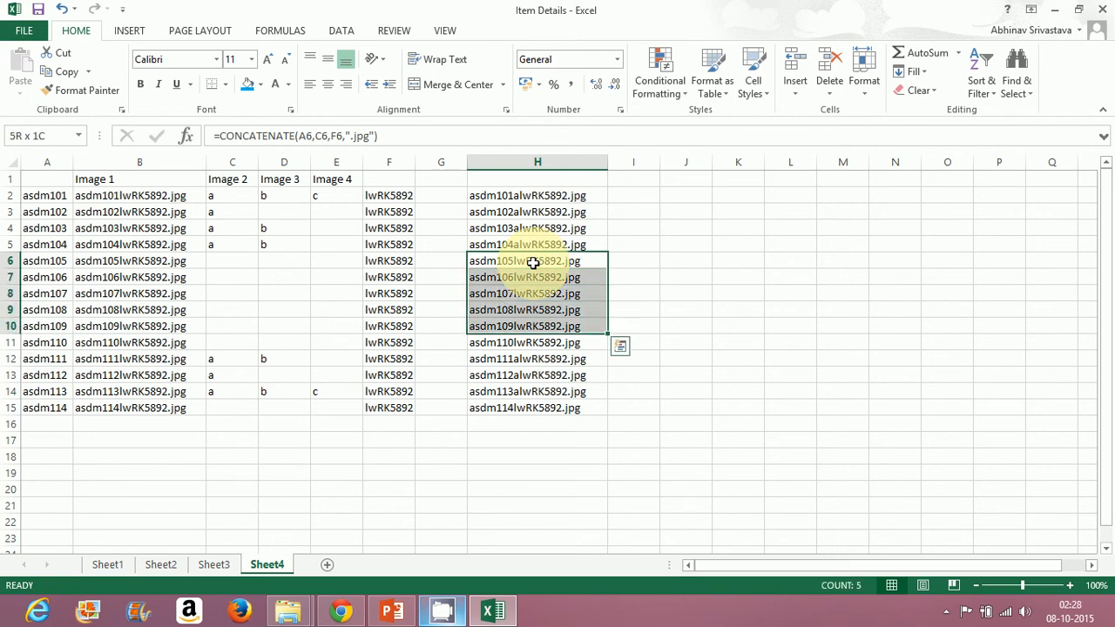
key(shift+Down)
key(Delete)
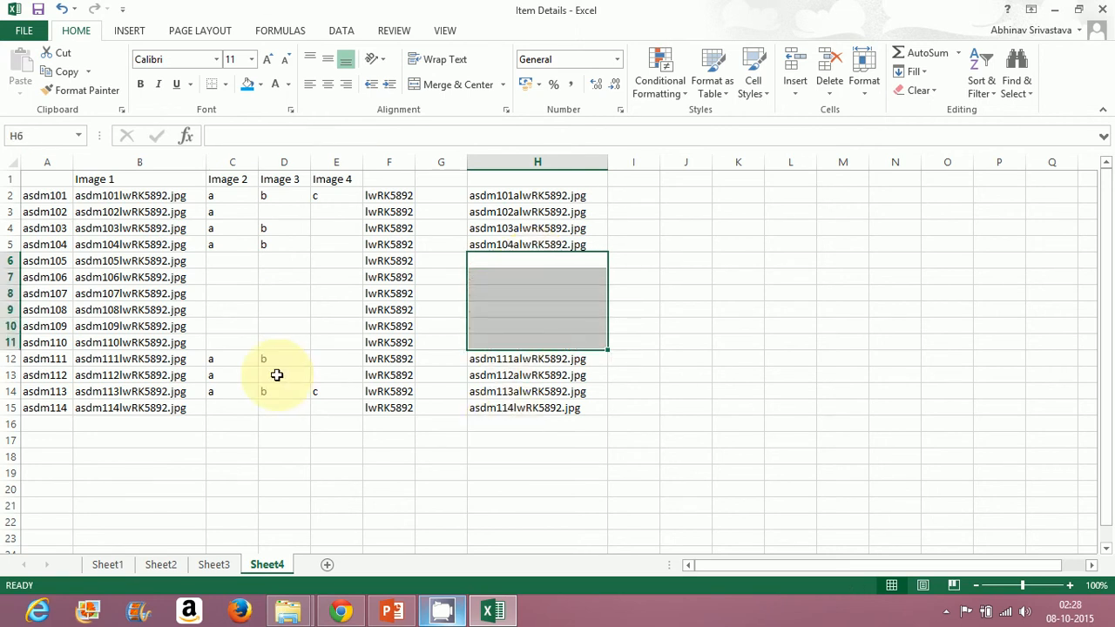
Clear the generated file name in H15 for asdm114, whose Image 2 cell is empty.
click(218, 408)
key(Right)
key(Right)
key(Right)
key(Right)
key(Right)
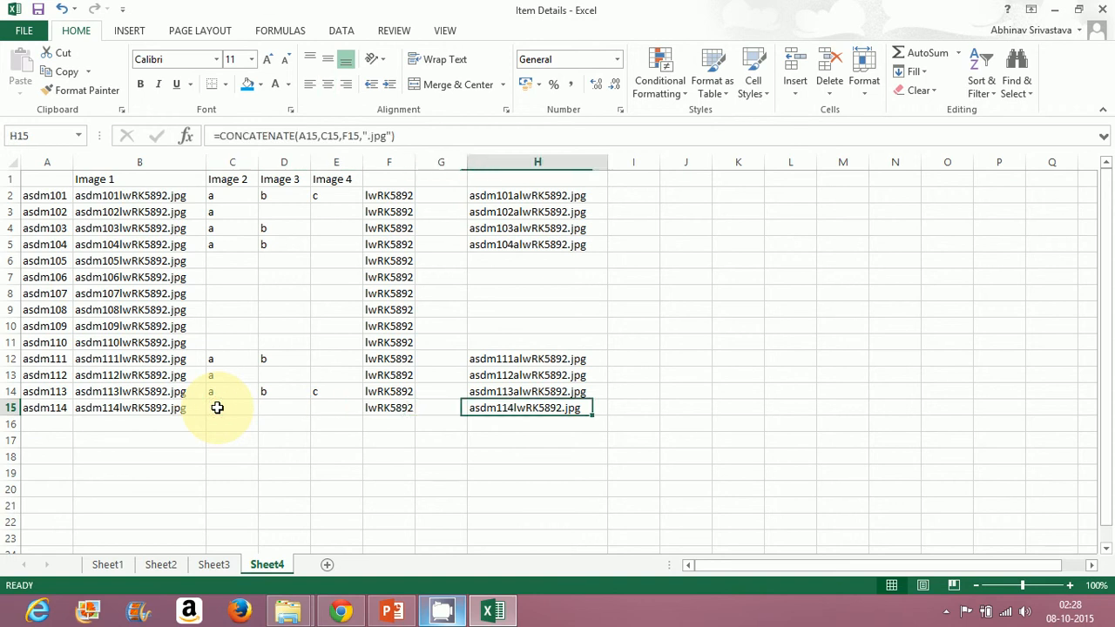
key(Delete)
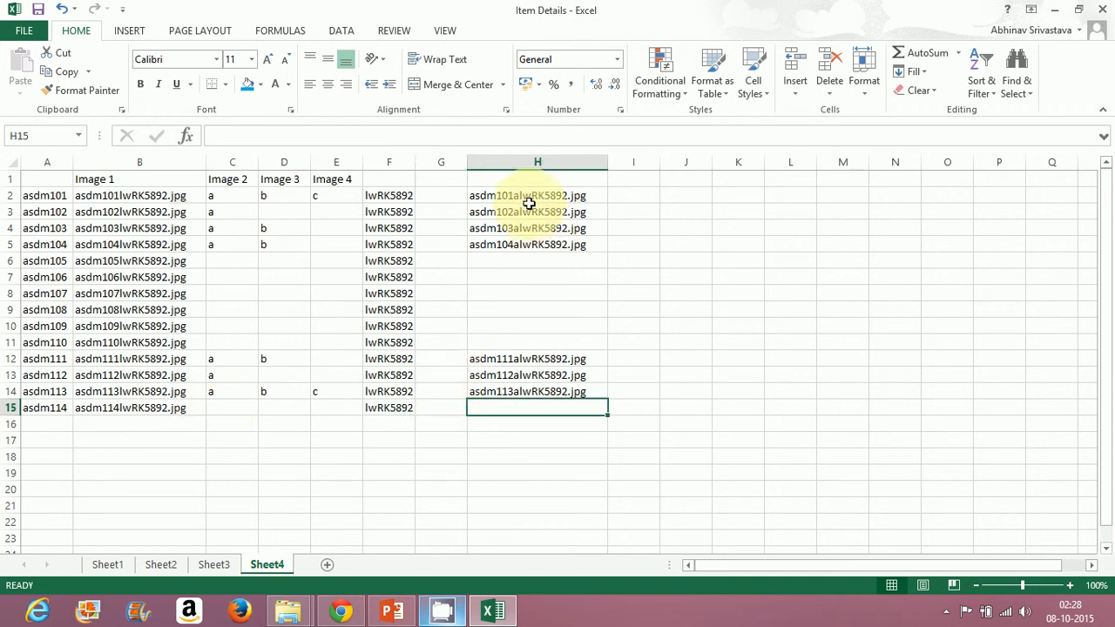
Copy the generated names in H2:H15 and paste them as values only into the Image 2 column starting at C2.
drag(527, 196, 538, 407)
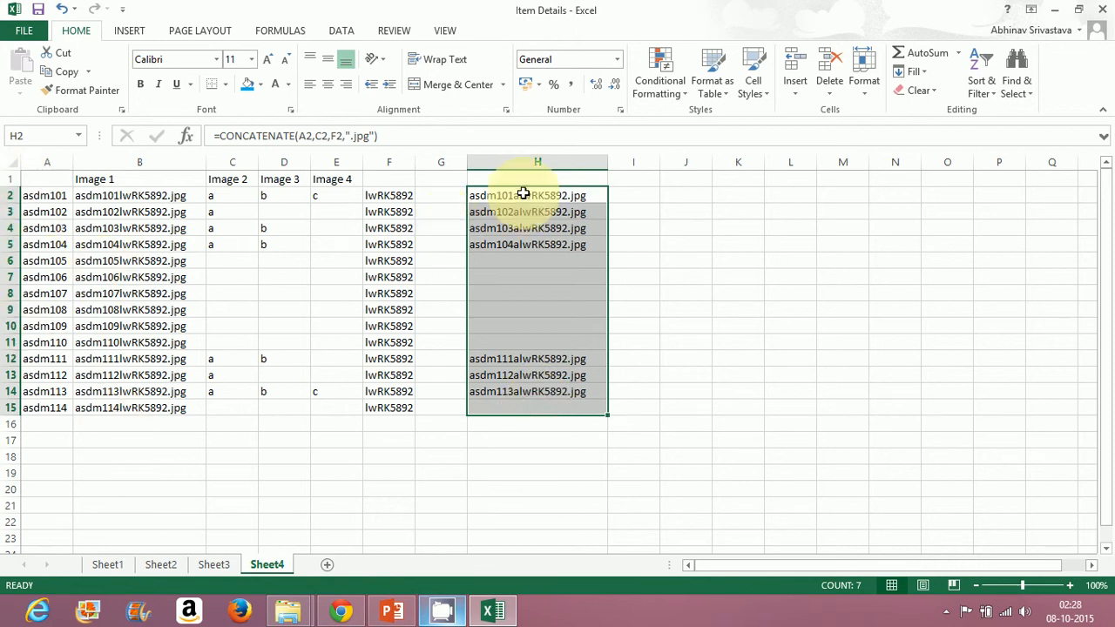
key(ctrl+c)
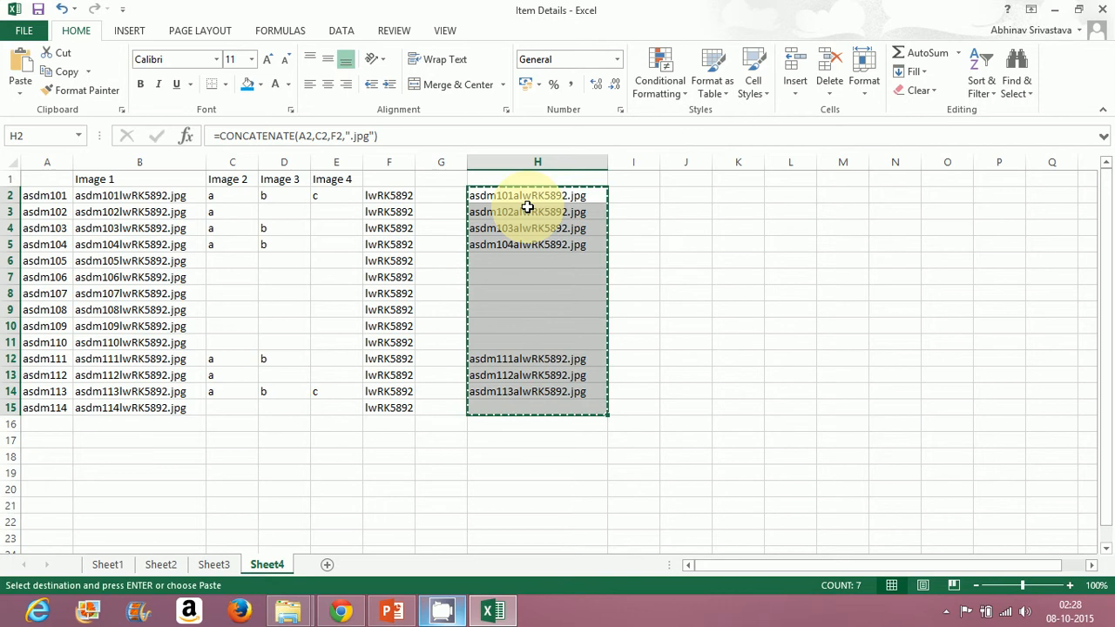
click(231, 200)
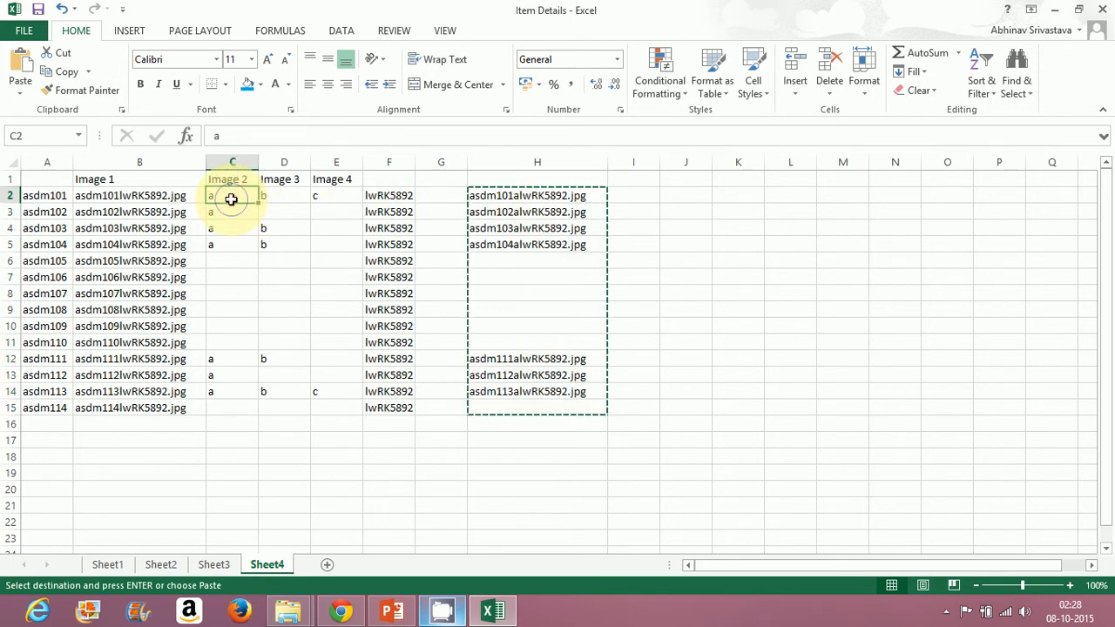
right_click(230, 200)
click(294, 301)
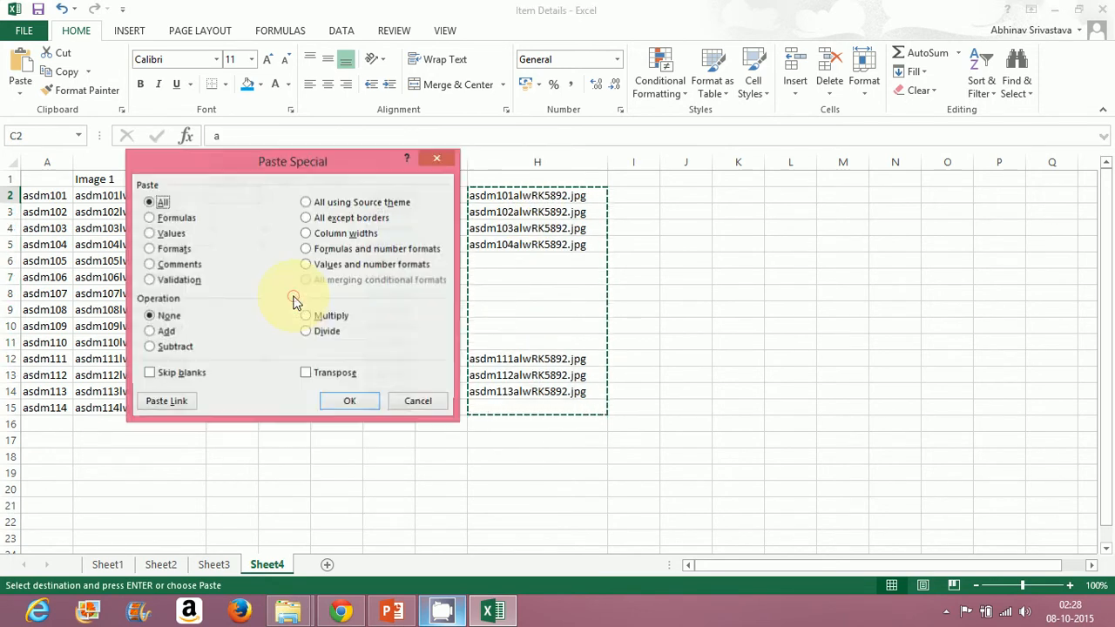
click(153, 234)
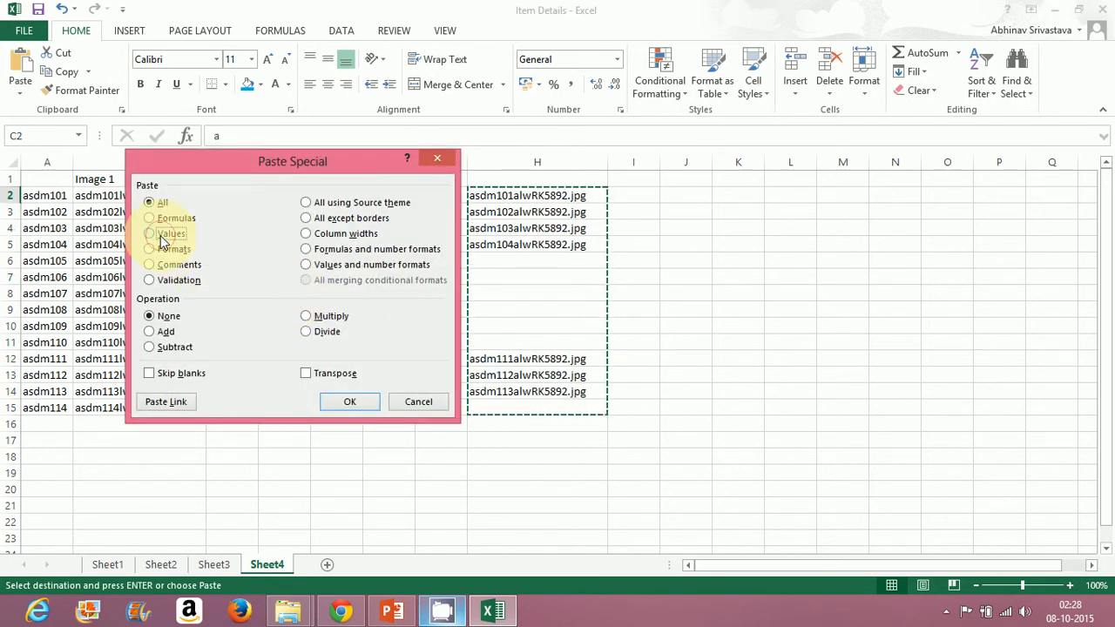
click(353, 401)
click(599, 482)
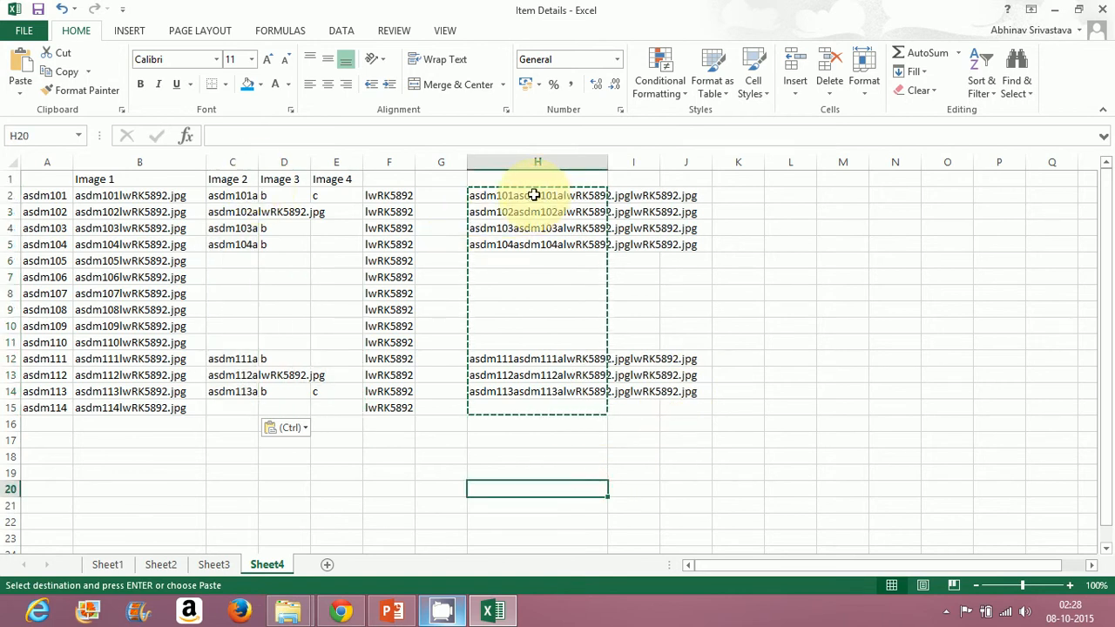
key(Escape)
Delete the helper formulas in H2:H14 and widen the Image 2 column to fit the full file names.
drag(534, 195, 567, 386)
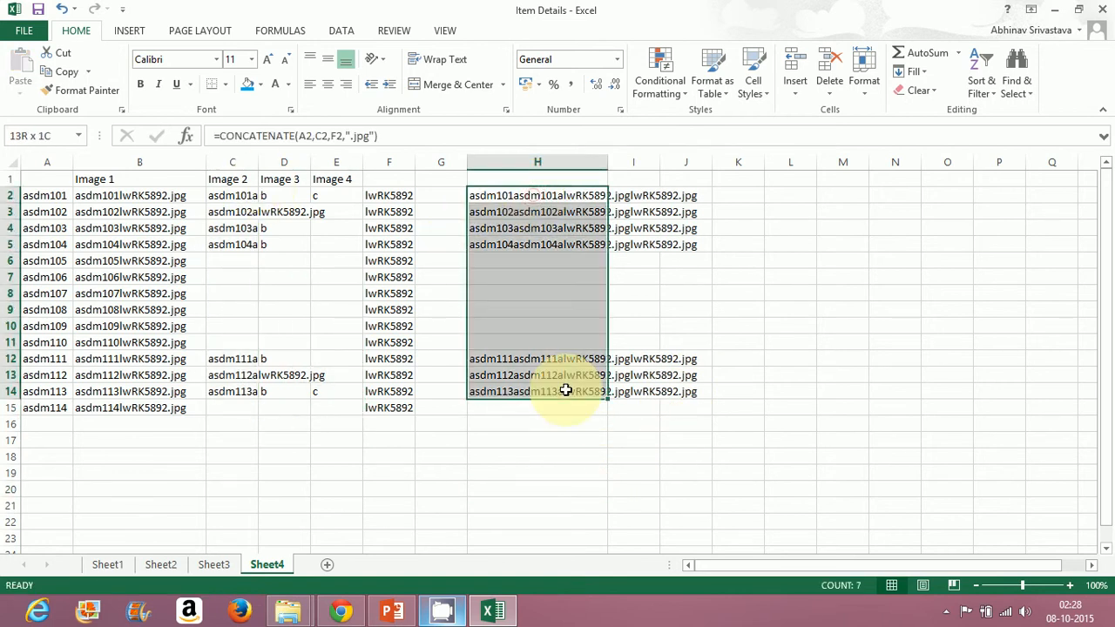
key(Delete)
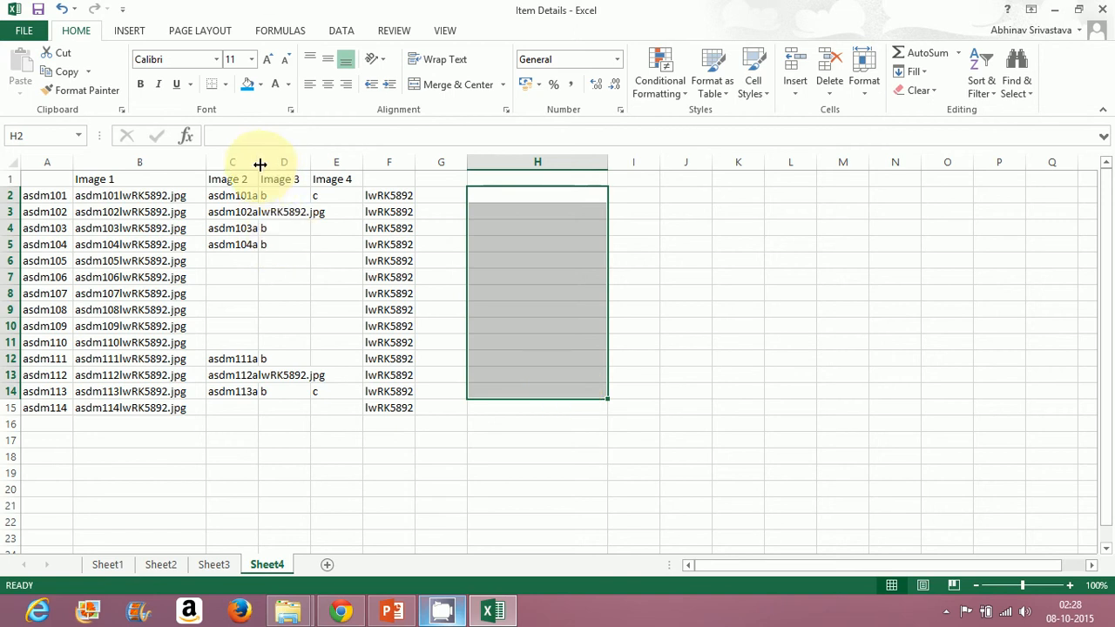
drag(259, 163, 346, 166)
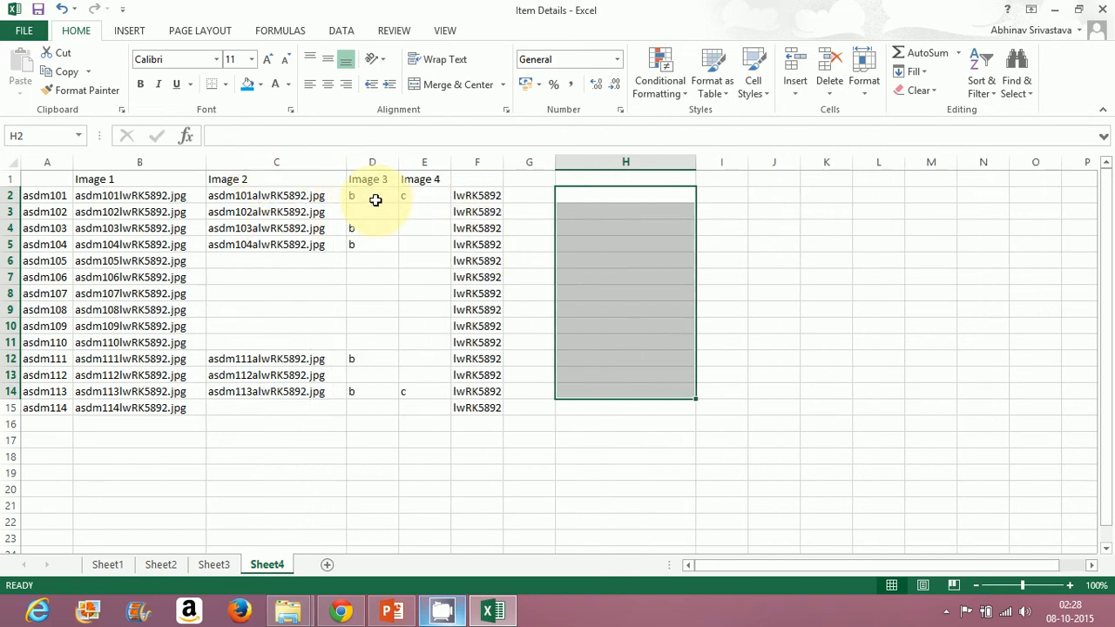
Clear the Image 3 and Image 4 variant letters for asdm101 in D2 and E2.
click(376, 198)
key(Delete)
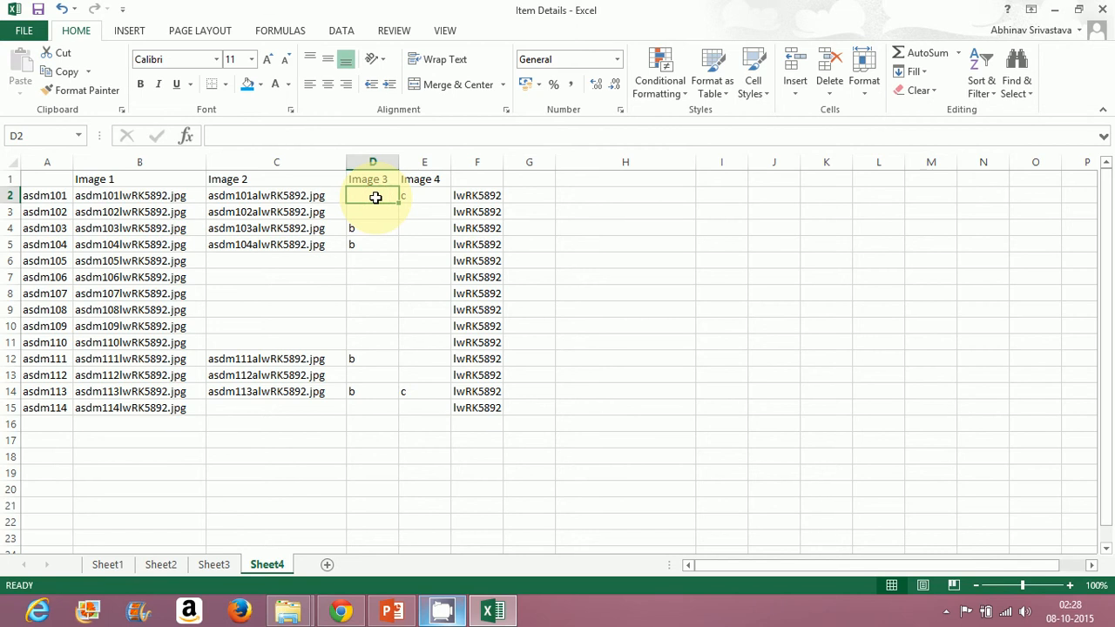
key(Right)
key(Delete)
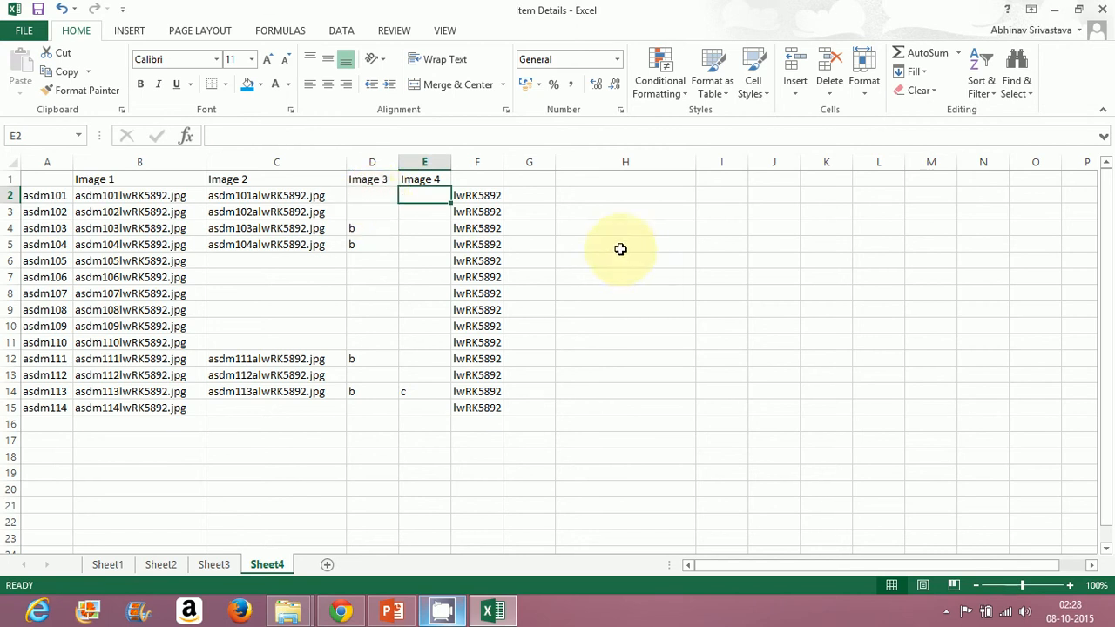
Enter =CONCATENATE(A2,D2,F2,".jpg") in H2 for the Image 3 names and fill it down to H15.
click(375, 194)
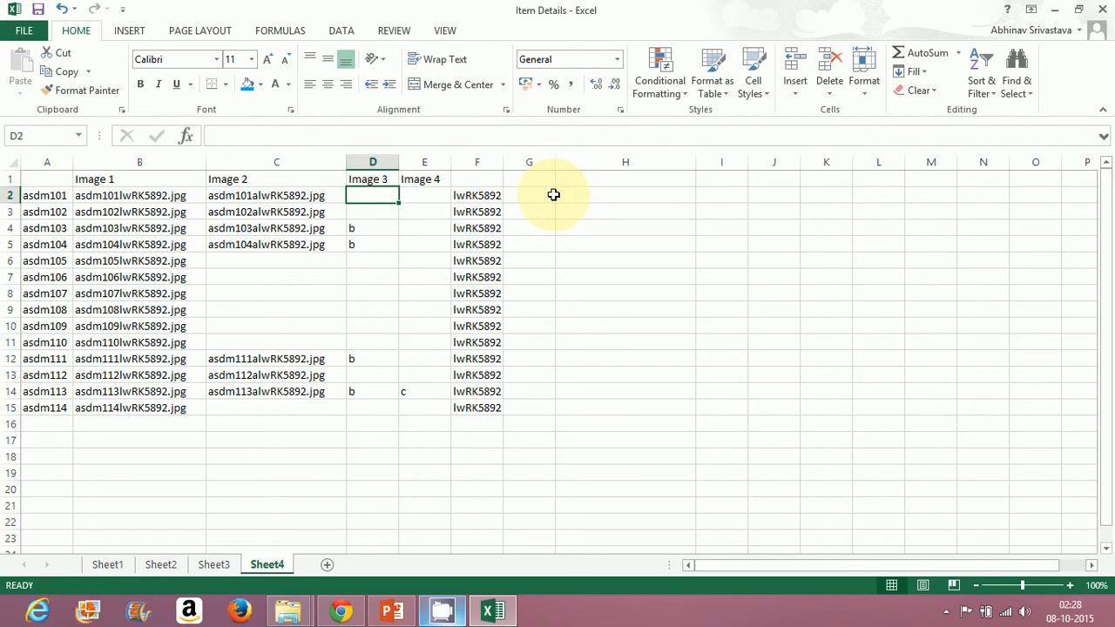
click(595, 200)
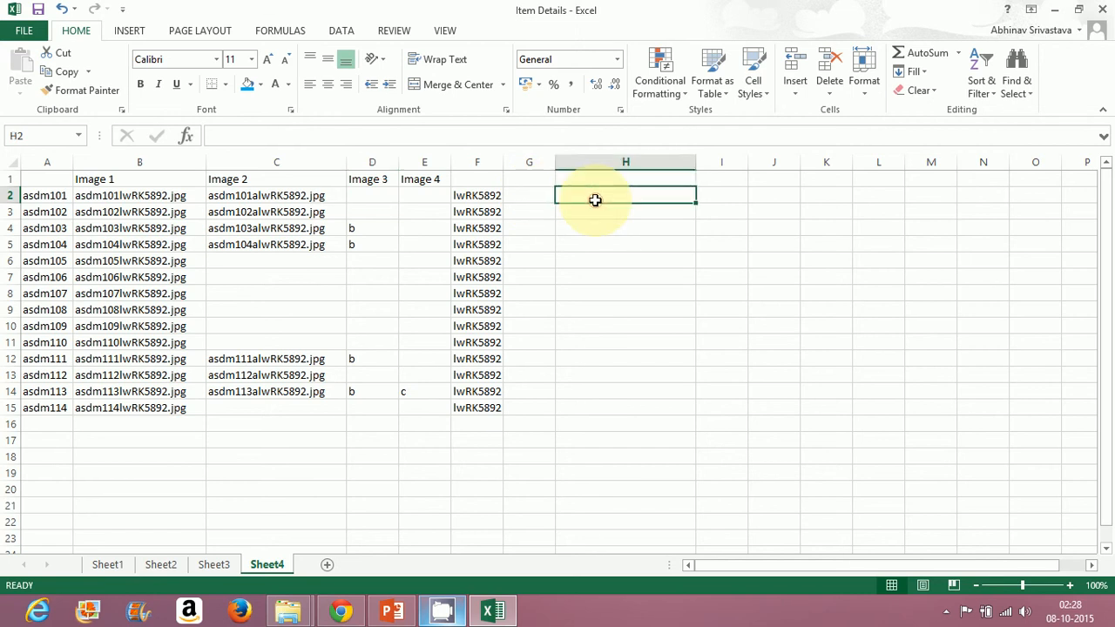
click(374, 192)
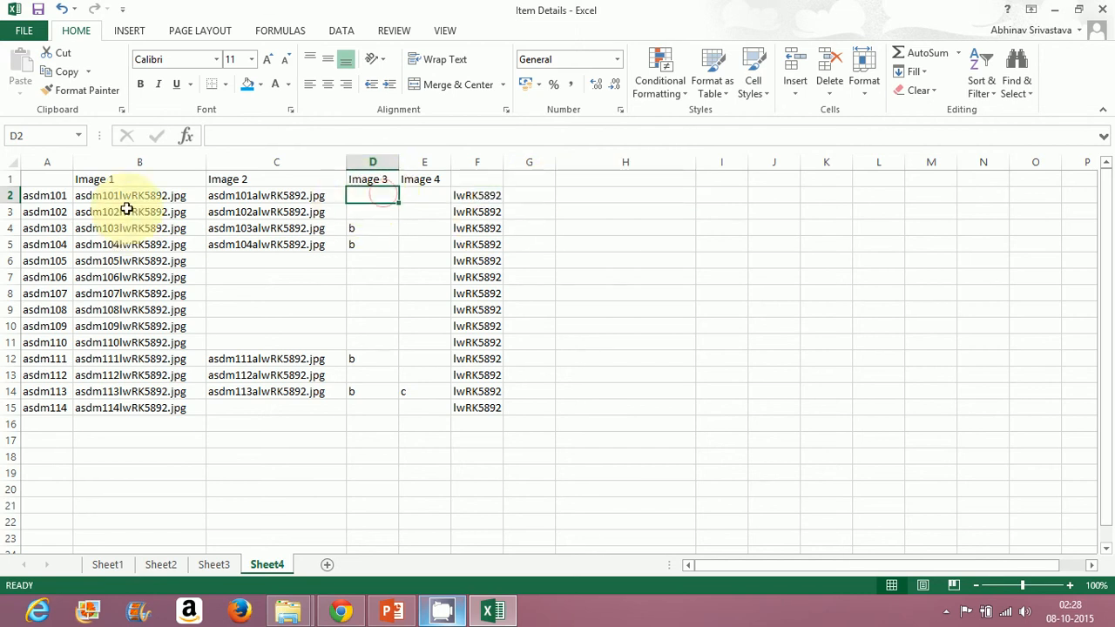
click(594, 195)
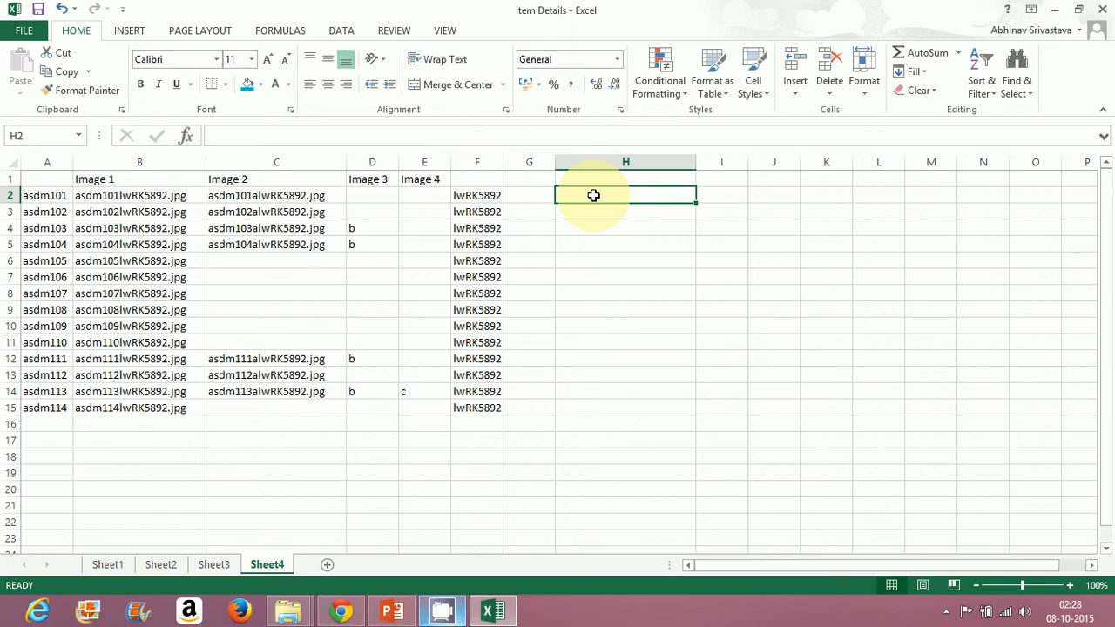
text(=)
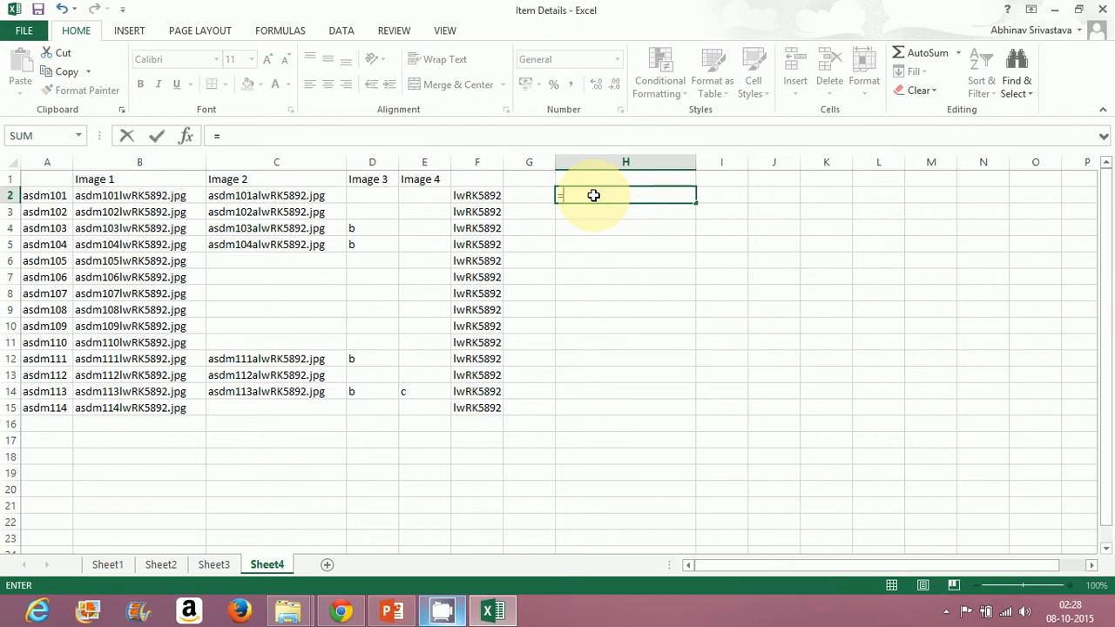
text(con)
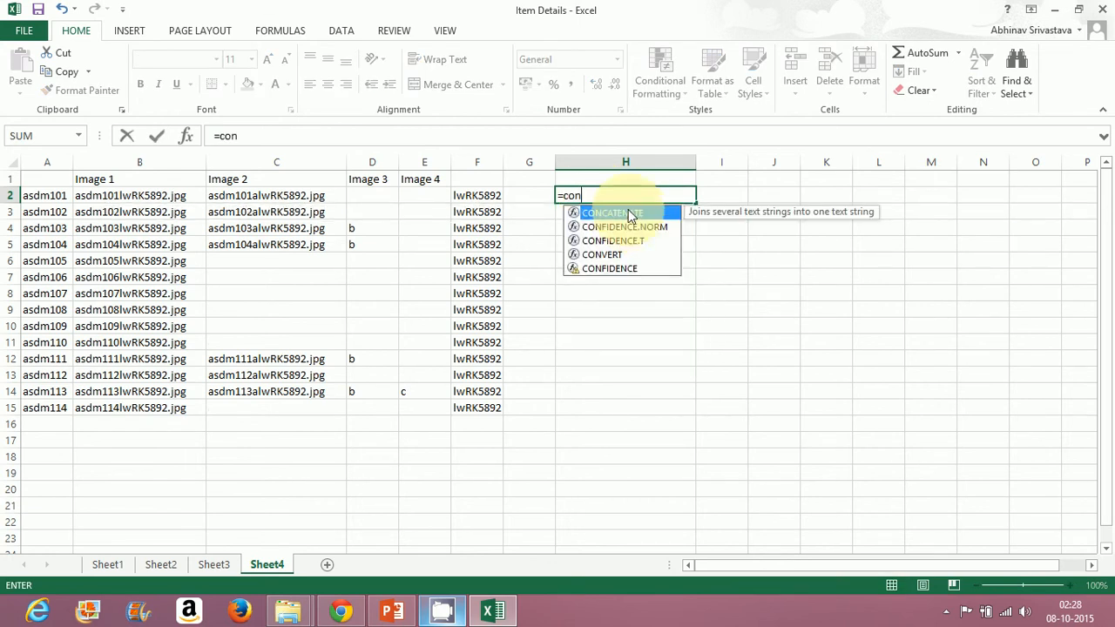
double_click(631, 216)
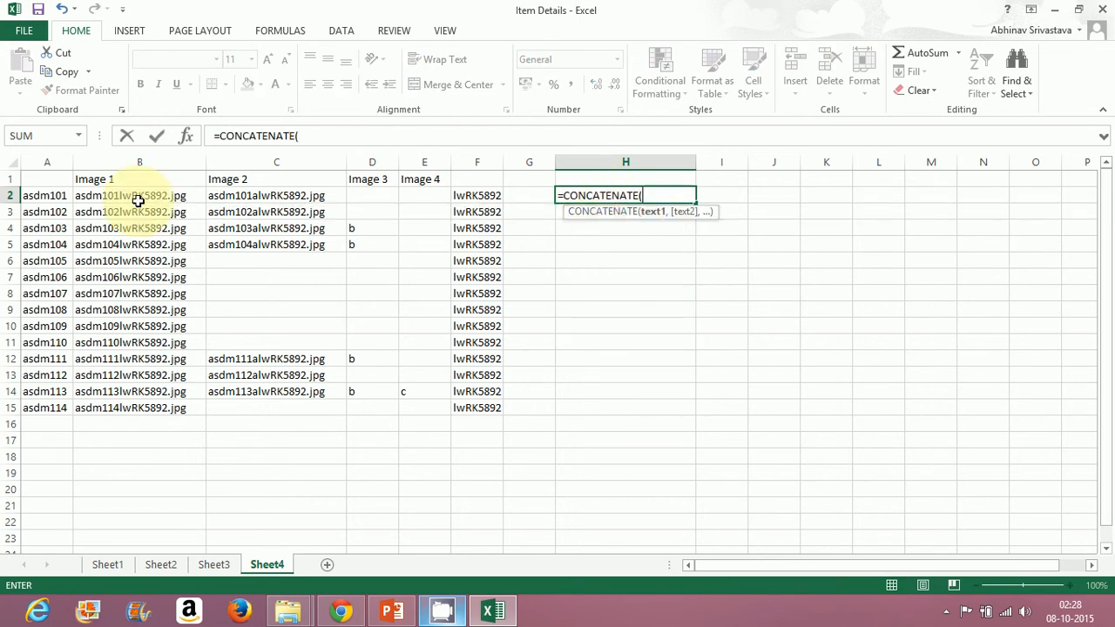
click(51, 197)
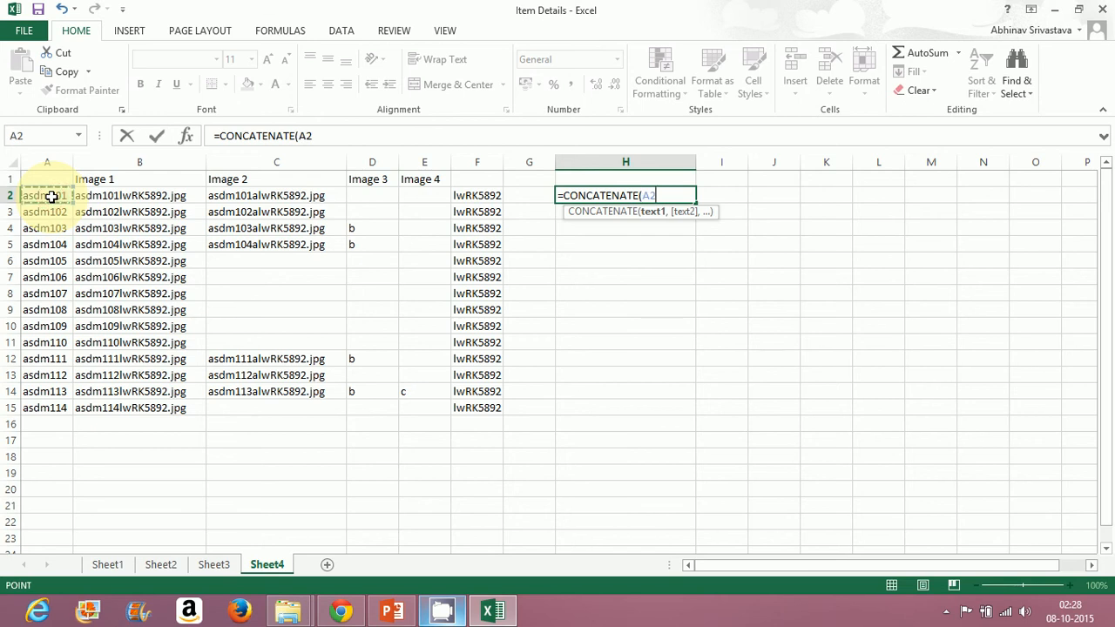
text(,)
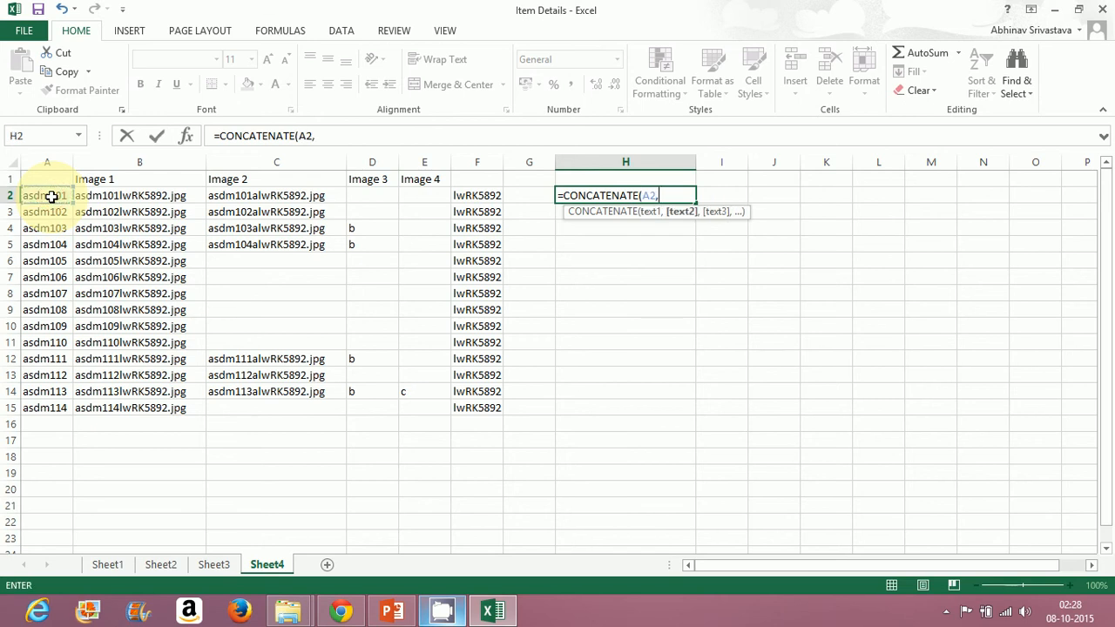
click(378, 194)
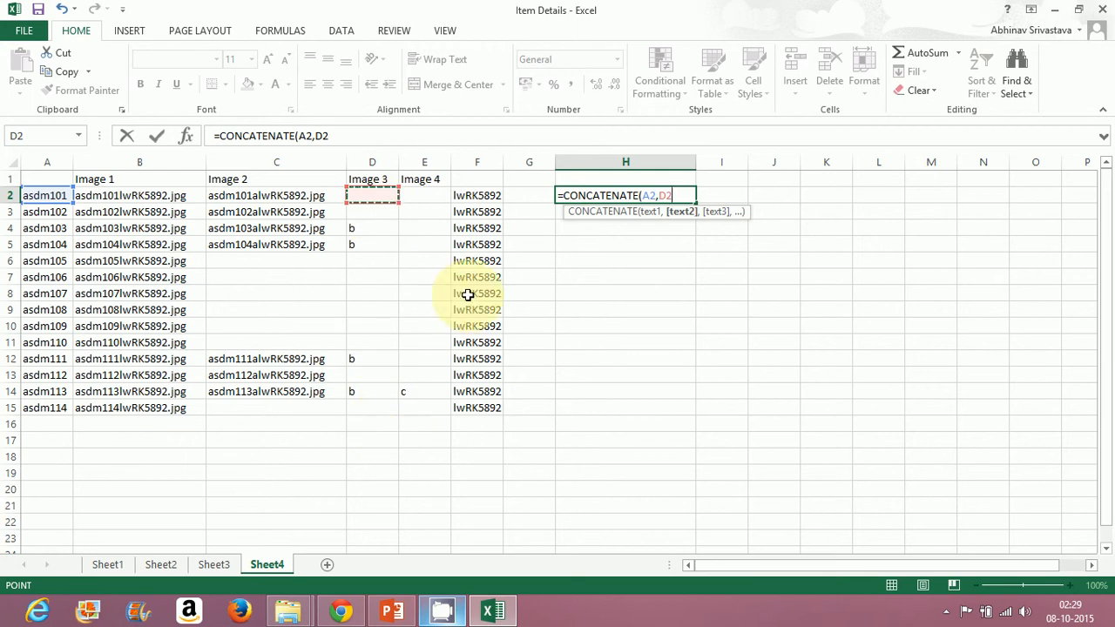
text(,)
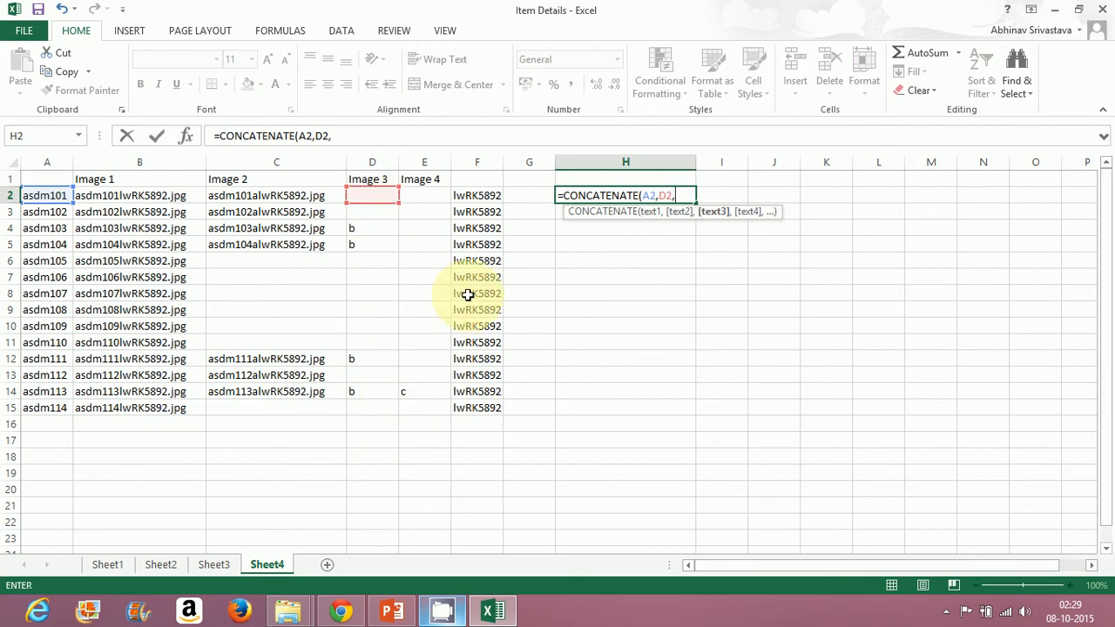
click(475, 197)
text(,)
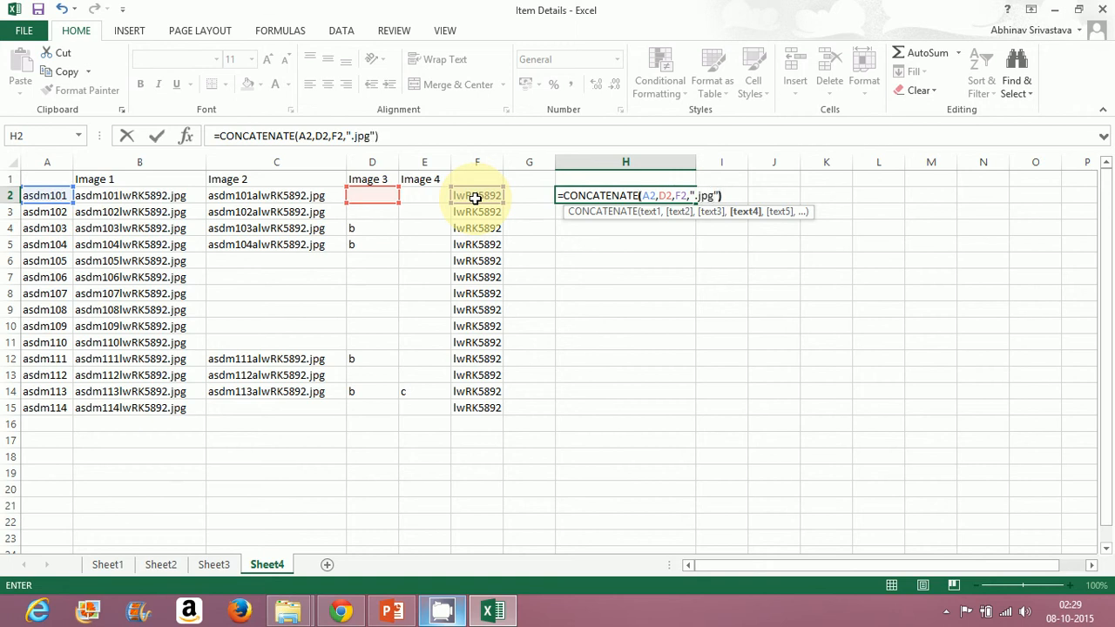
text(".jpg"))
key(Return)
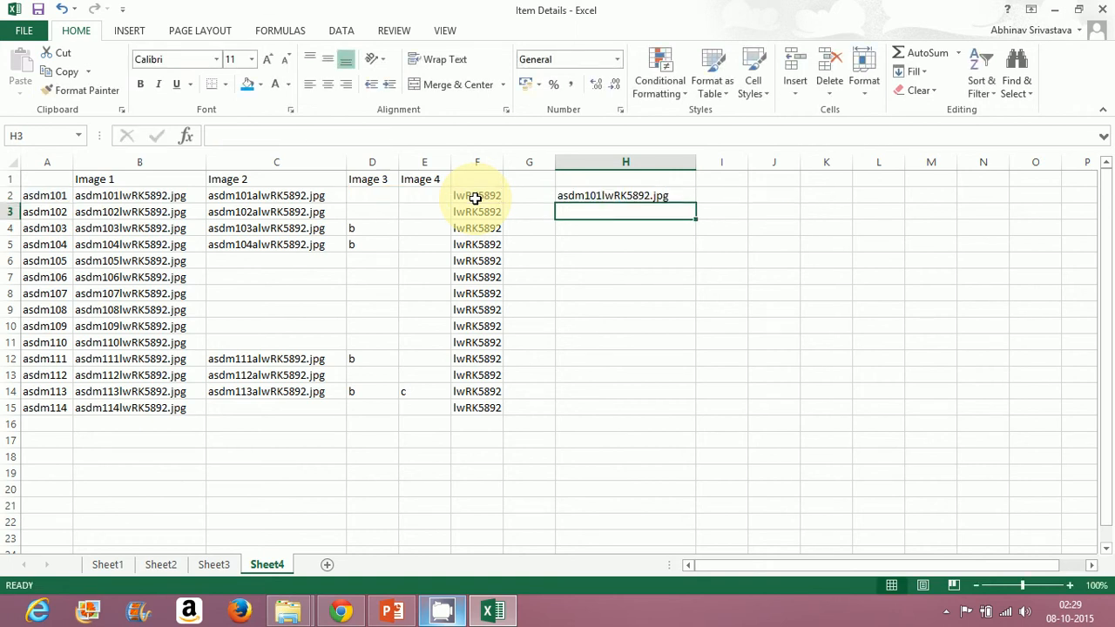
click(658, 200)
drag(697, 203, 681, 423)
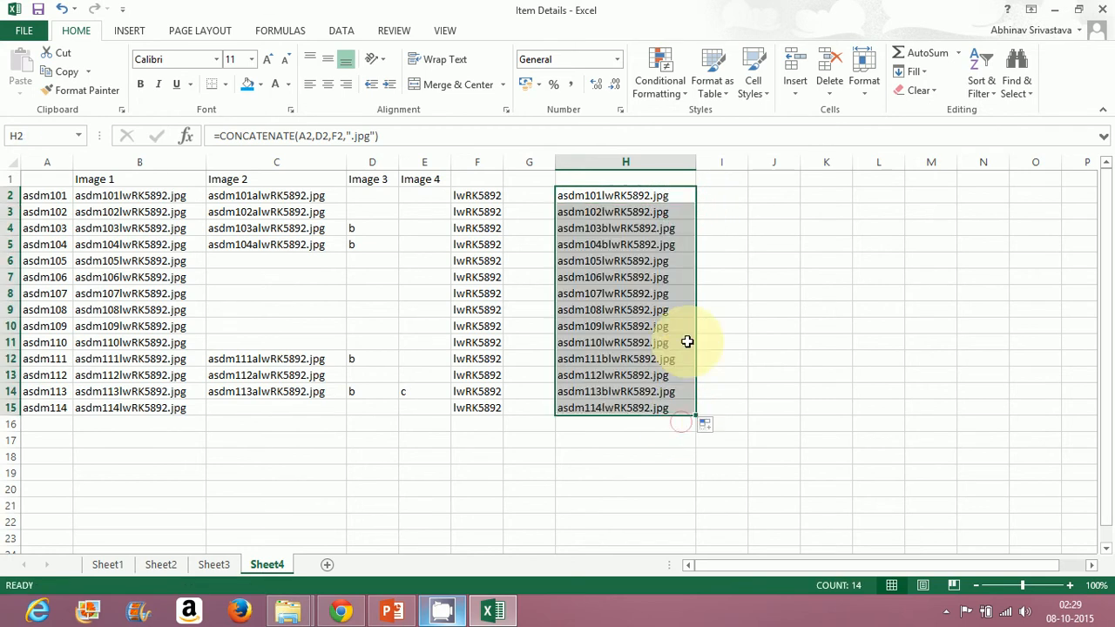
Check the Image 3 cell D2 for asdm101, then clear the generated file names in H2 and H3.
click(611, 195)
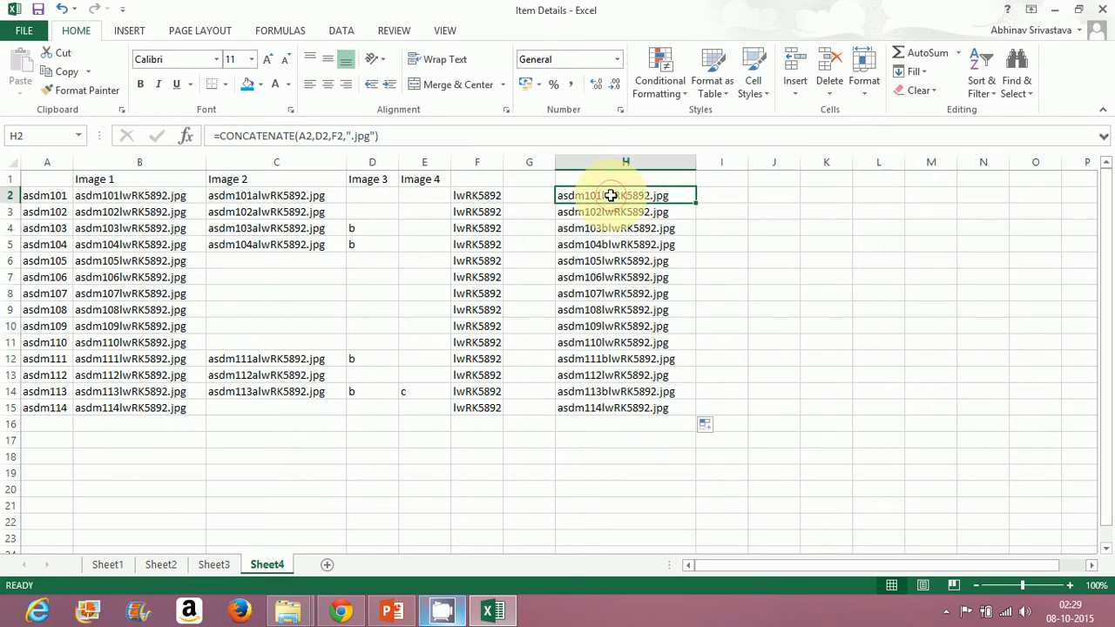
key(Left)
key(Left)
key(Left)
key(Left)
key(Left)
key(Right)
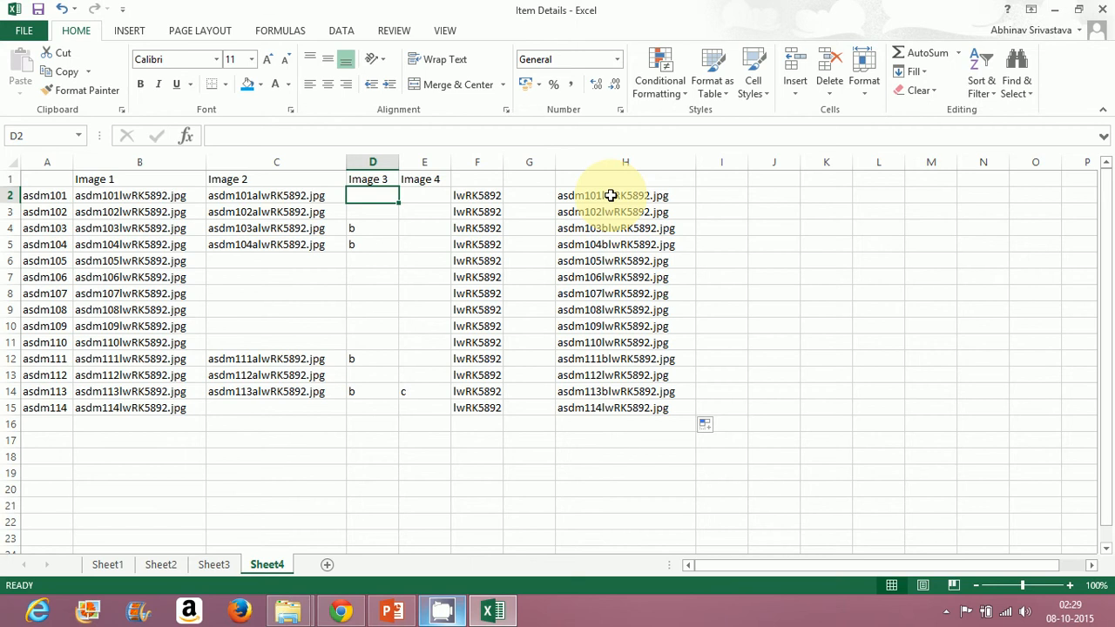
key(Right)
key(Right)
key(Right)
key(Right)
key(Delete)
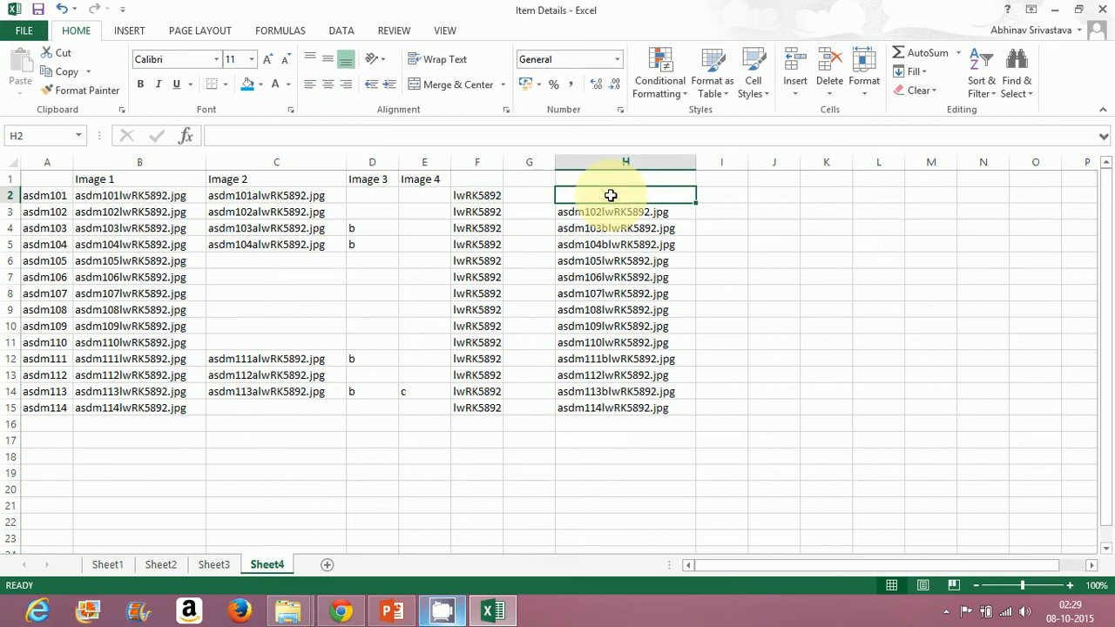
key(Down)
key(Delete)
Clear the generated Image 3 file names in H6:H11 for asdm105 through asdm110.
key(Down)
key(Down)
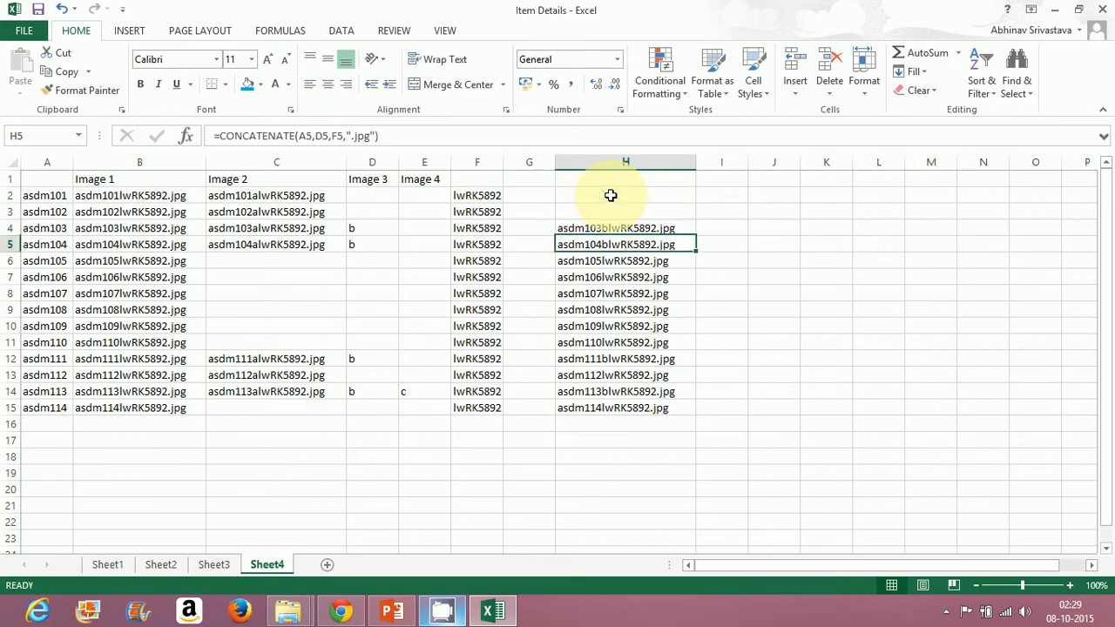
key(Down)
key(Down)
key(Up)
key(shift+Down)
key(shift+Down)
key(shift+Down)
key(shift+Down)
key(shift+Down)
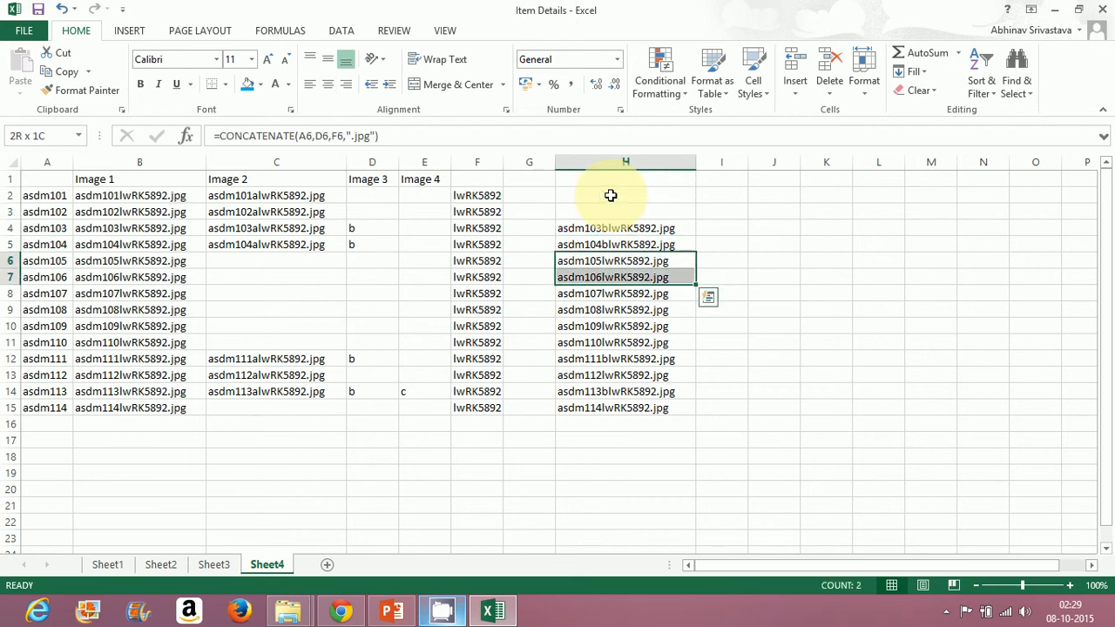
key(Delete)
Clear the generated Image 3 file names in H13 and H15 for asdm112 and asdm114.
key(Down)
key(Down)
key(Down)
key(Down)
key(Down)
key(Down)
key(Down)
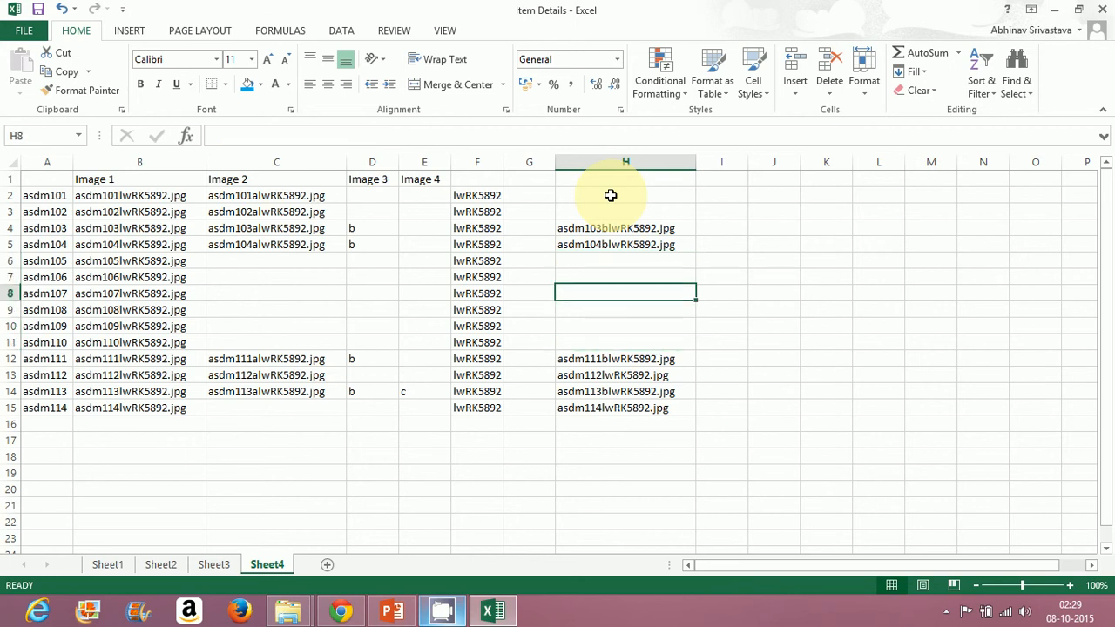
key(Delete)
key(Down)
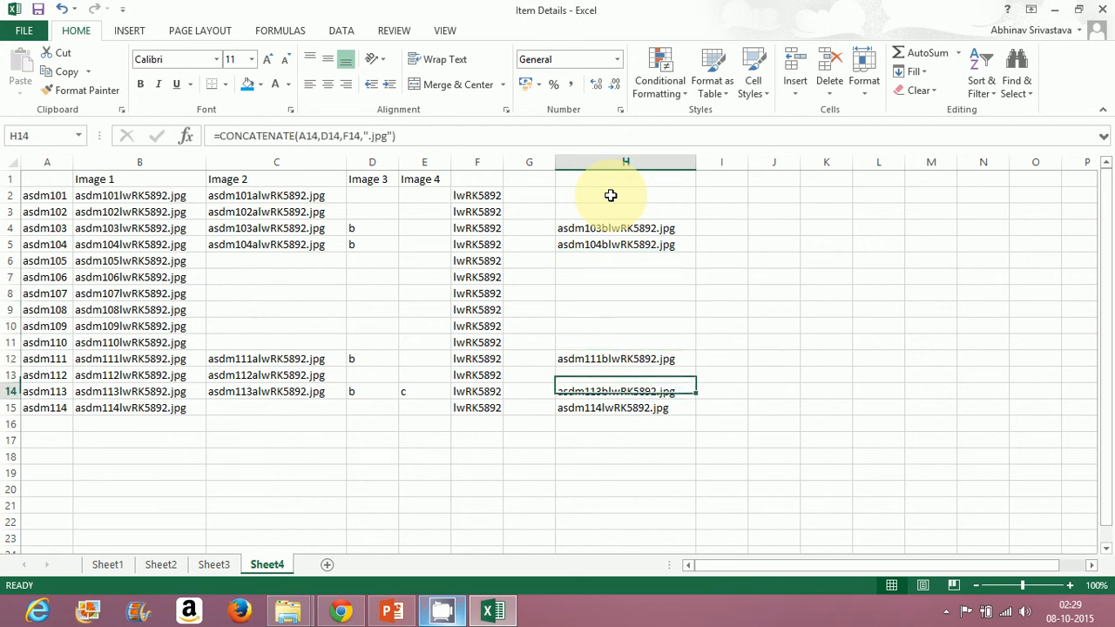
key(Down)
key(Delete)
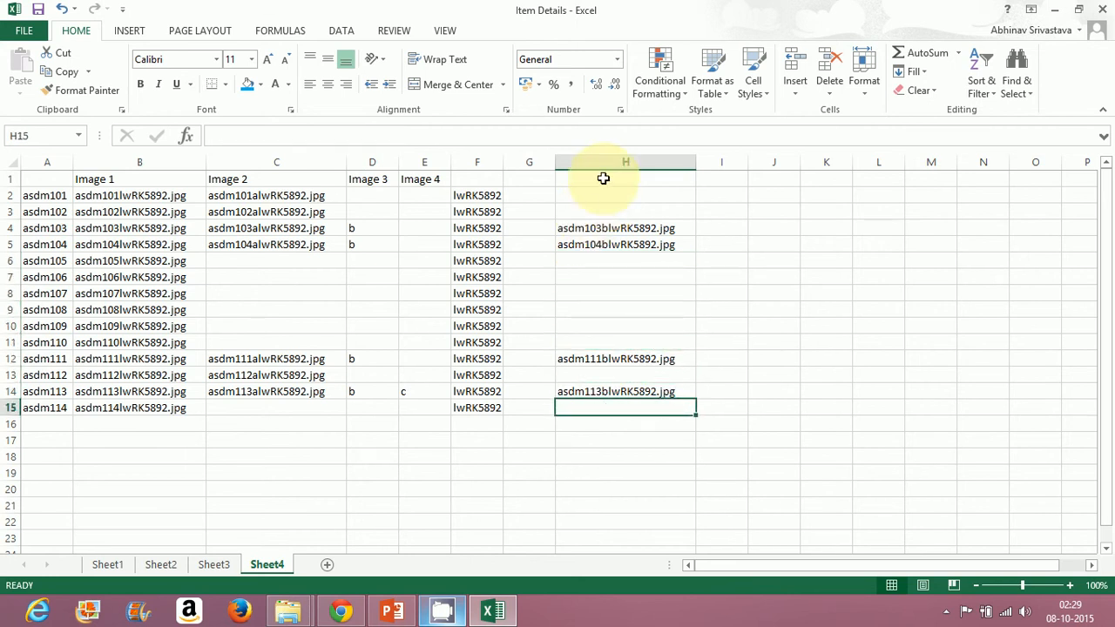
Copy H2:H15 into the Image 3 column from D2 as values and widen column D to fit the file names.
drag(604, 179, 620, 353)
click(535, 256)
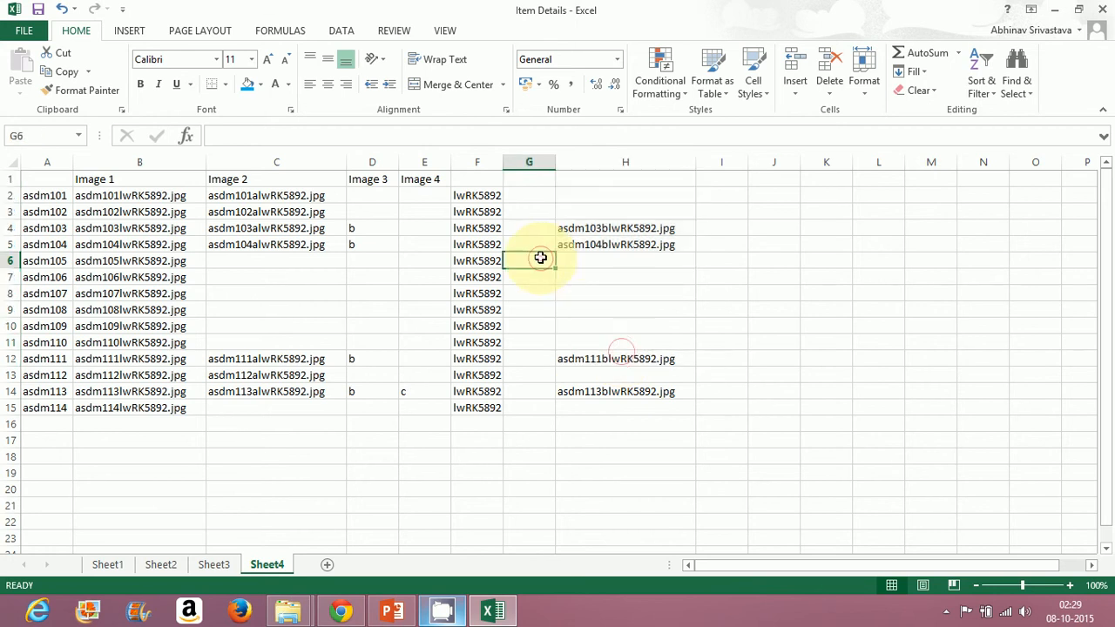
drag(597, 192, 624, 412)
key(ctrl+c)
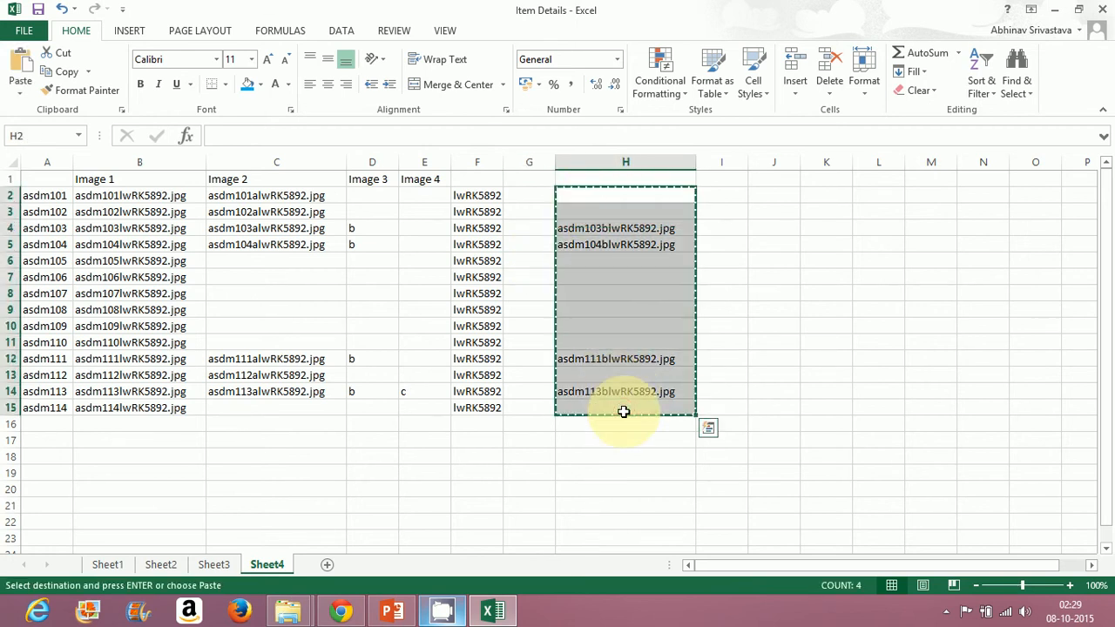
click(372, 199)
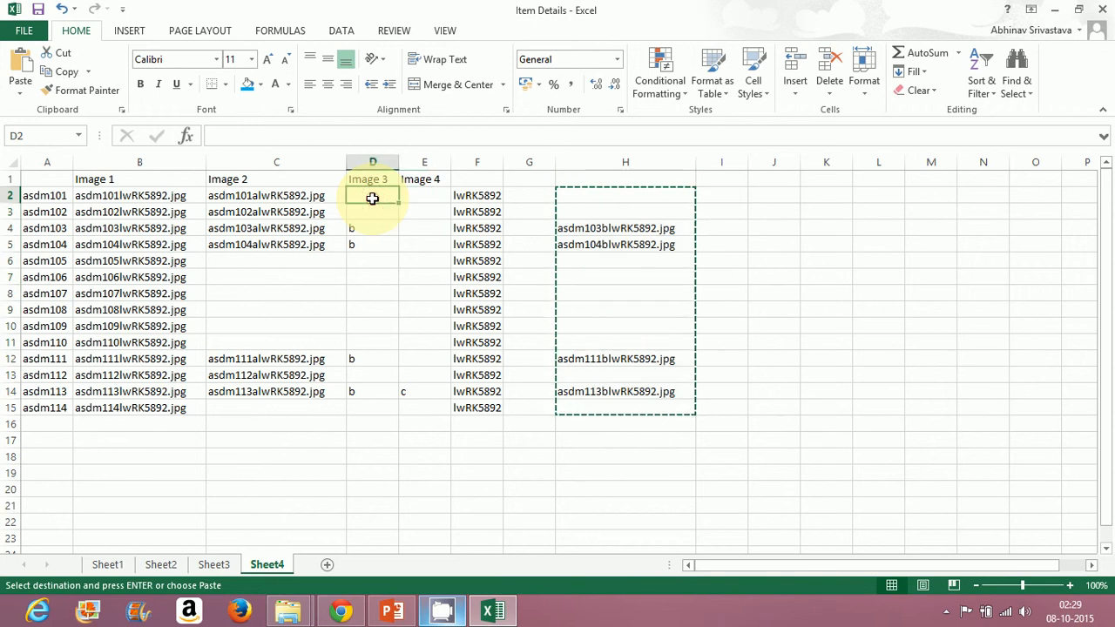
right_click(374, 203)
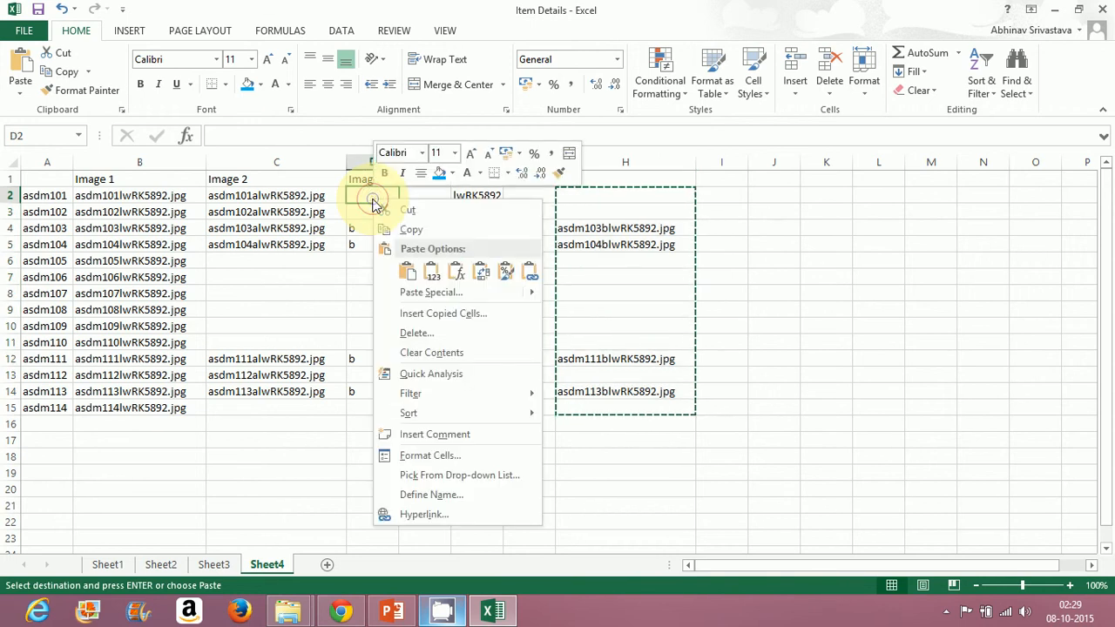
click(427, 275)
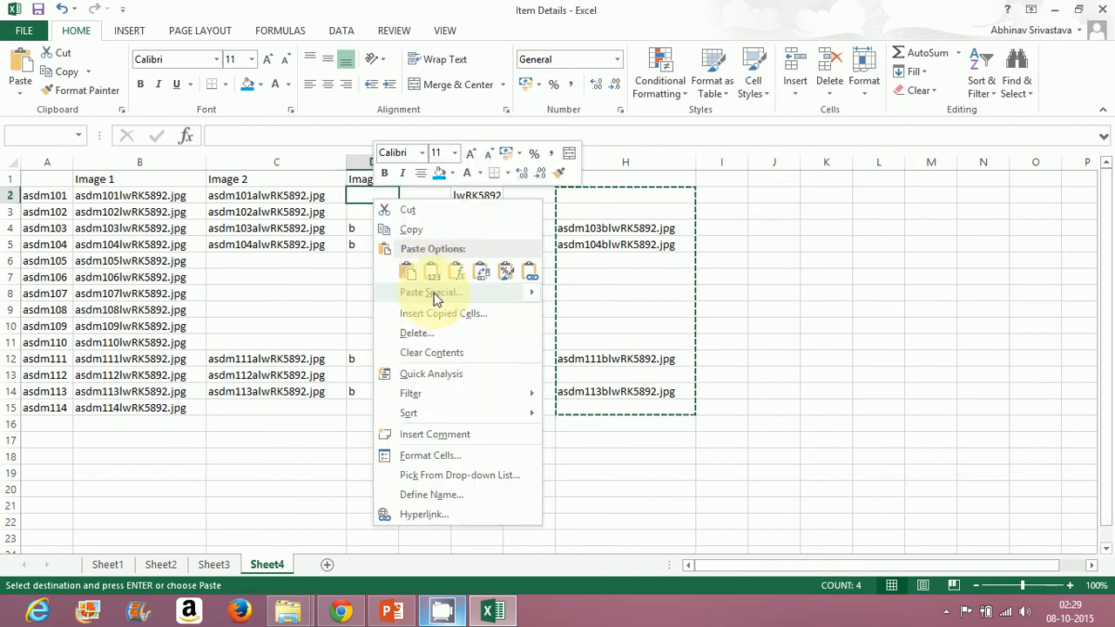
click(431, 274)
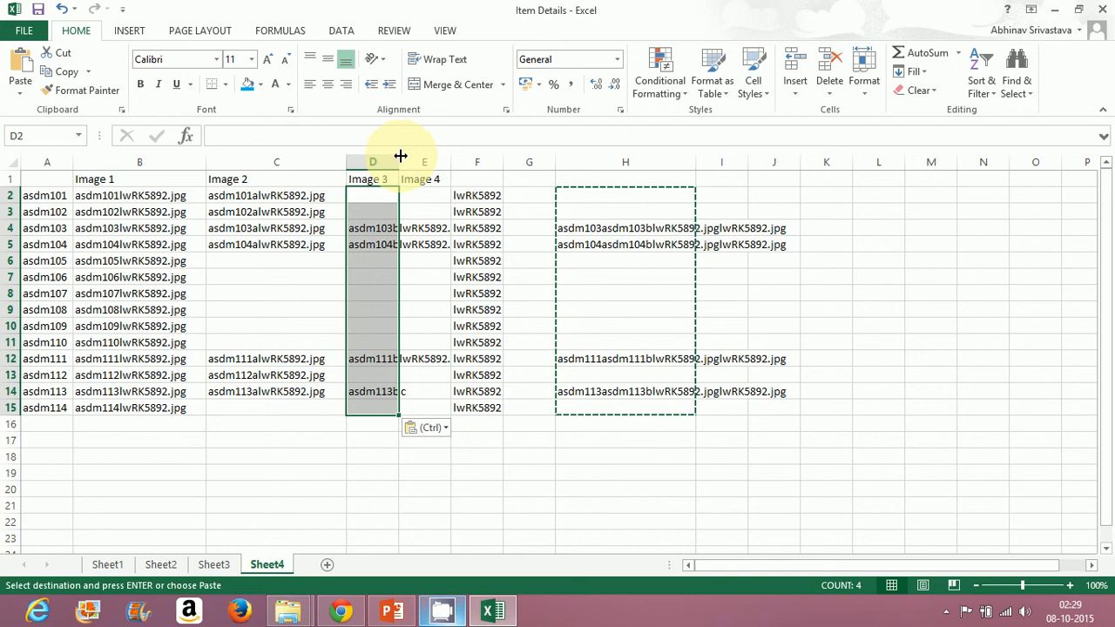
drag(398, 158, 483, 162)
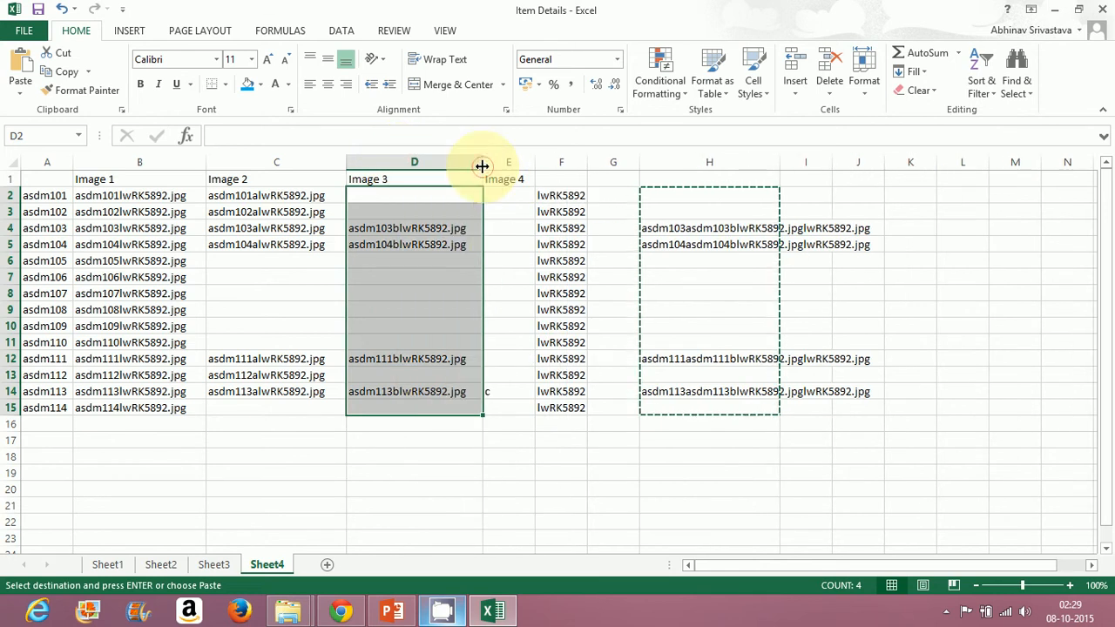
Cancel the copy selection and clear the helper formulas in H1:H15.
click(514, 406)
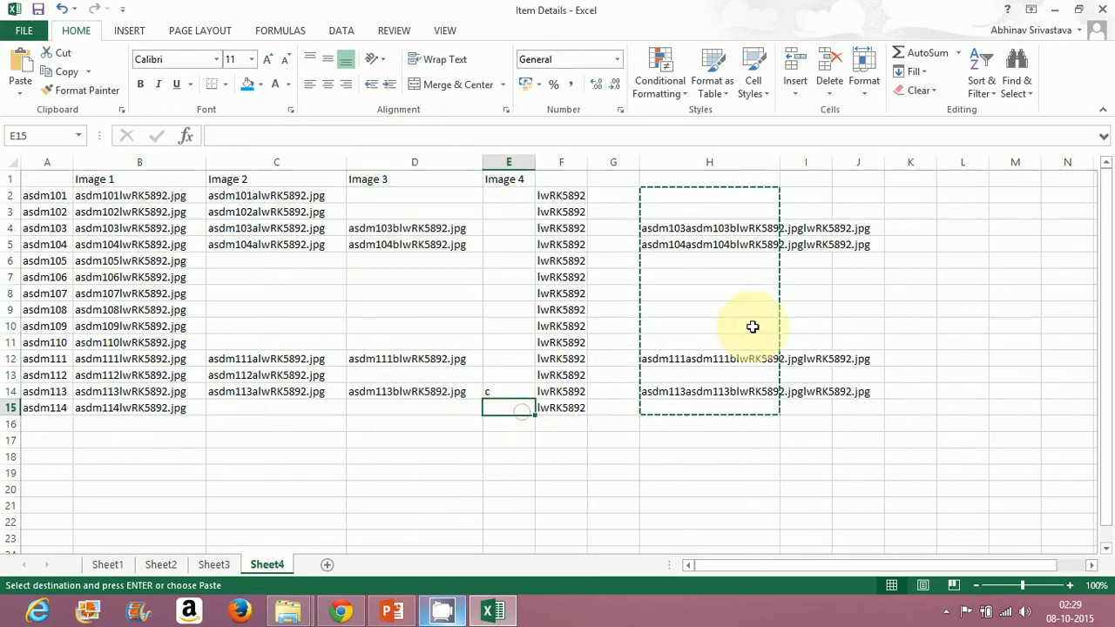
key(Escape)
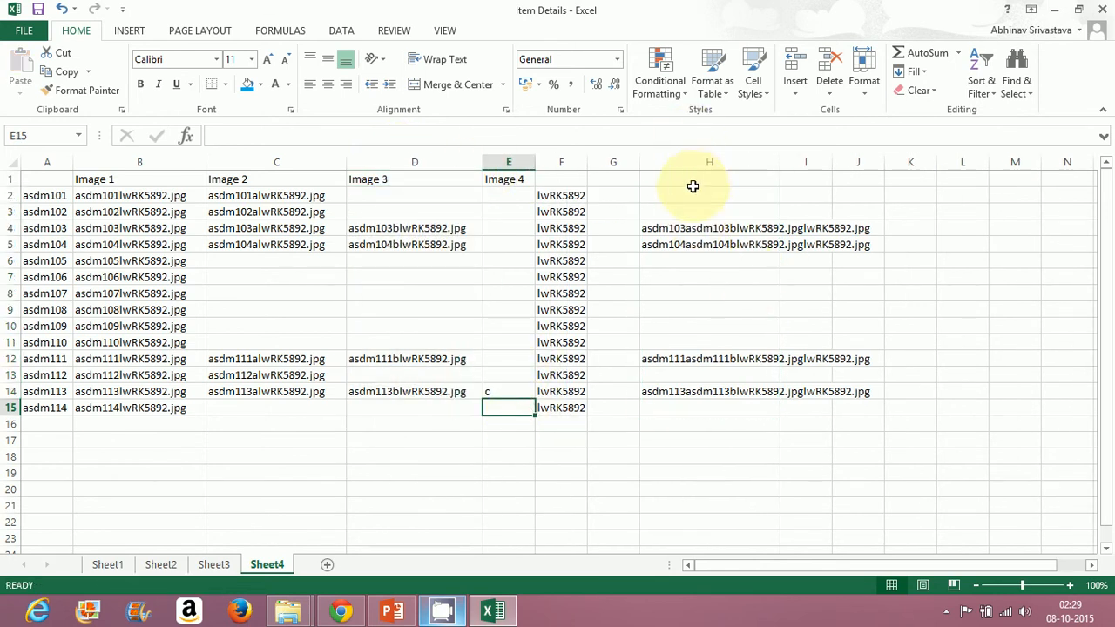
drag(693, 182, 716, 411)
key(Delete)
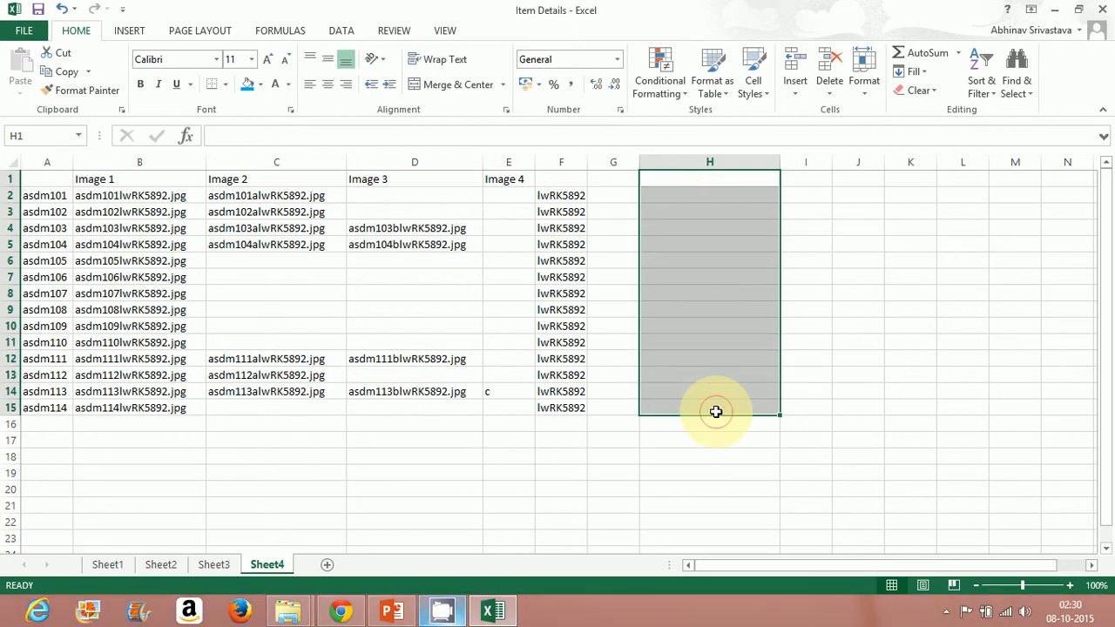
Enter asdm113clwRK5892.jpg in E14 as the Image 4 name for asdm113 and widen column E to fit it.
click(491, 399)
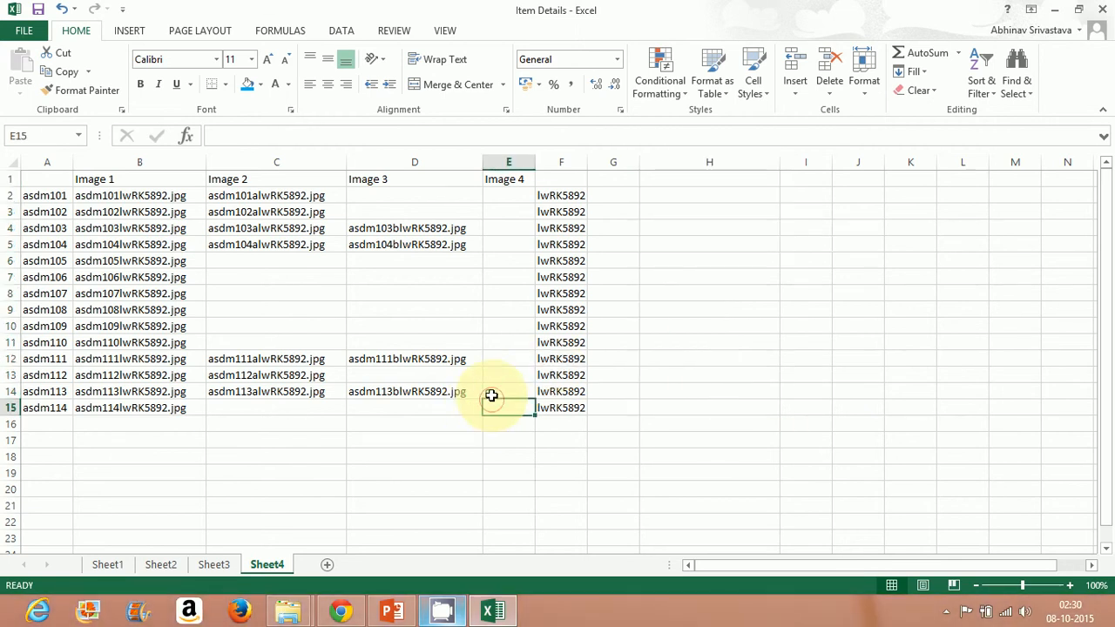
click(492, 394)
text(asdm113clwRK5892.jpg)
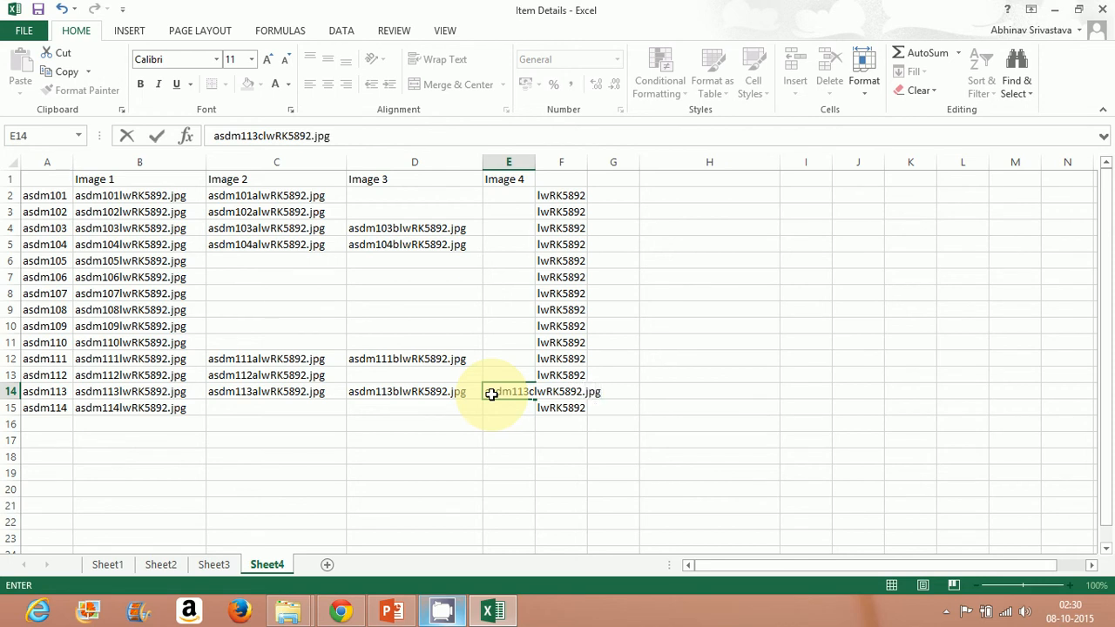
key(Return)
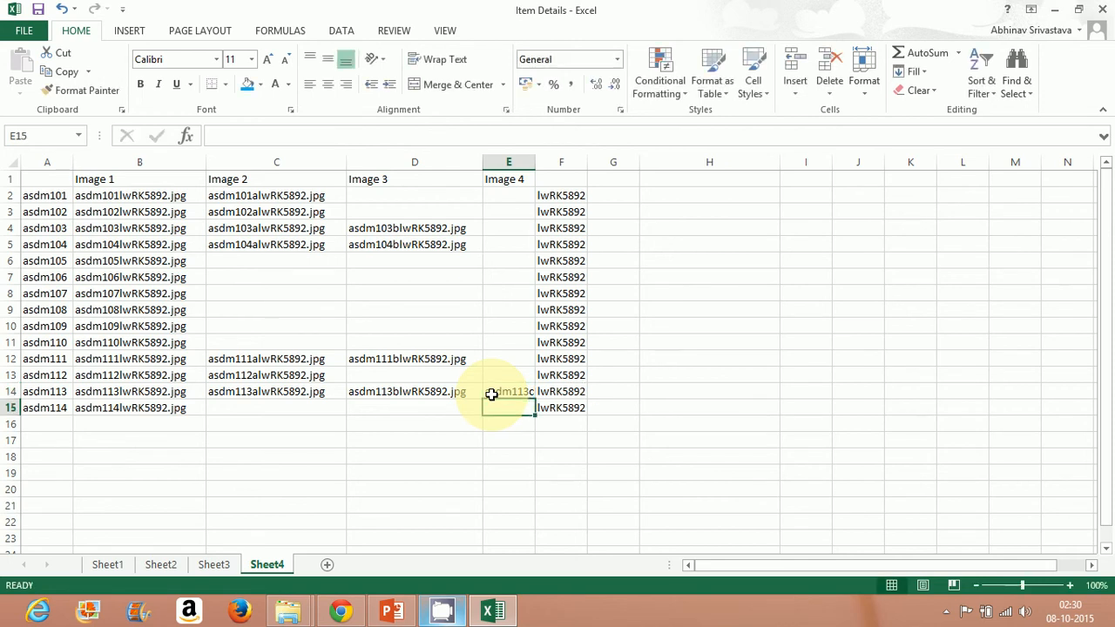
drag(537, 155, 654, 161)
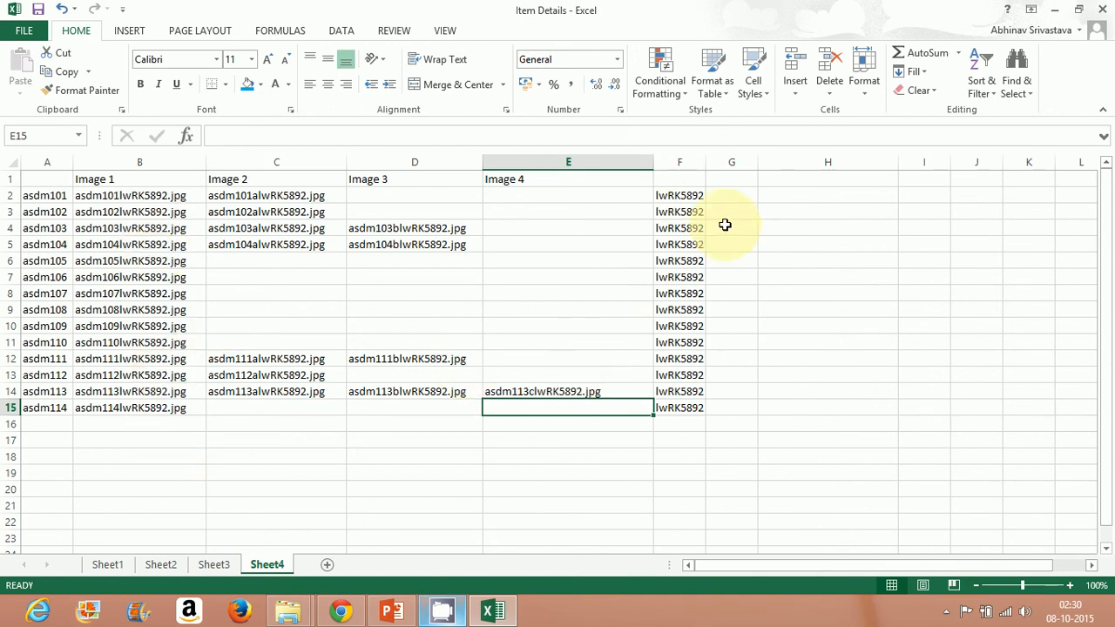
Fill the Image 1 to Image 4 header cells B1:E1 with blue.
click(102, 180)
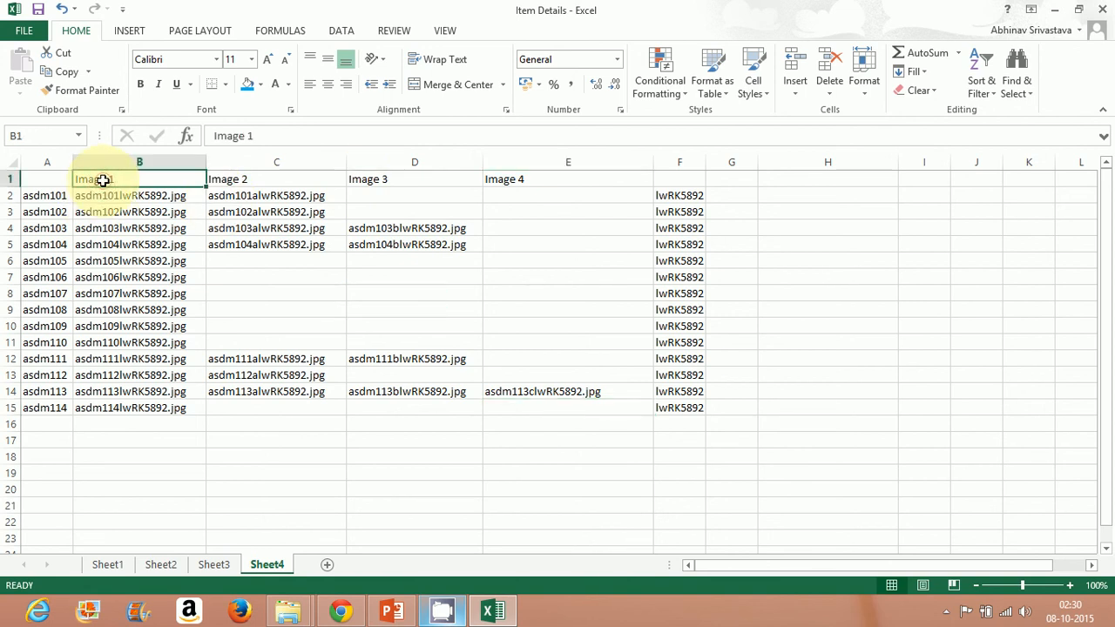
key(shift+Right)
key(shift+Right)
key(shift+Right)
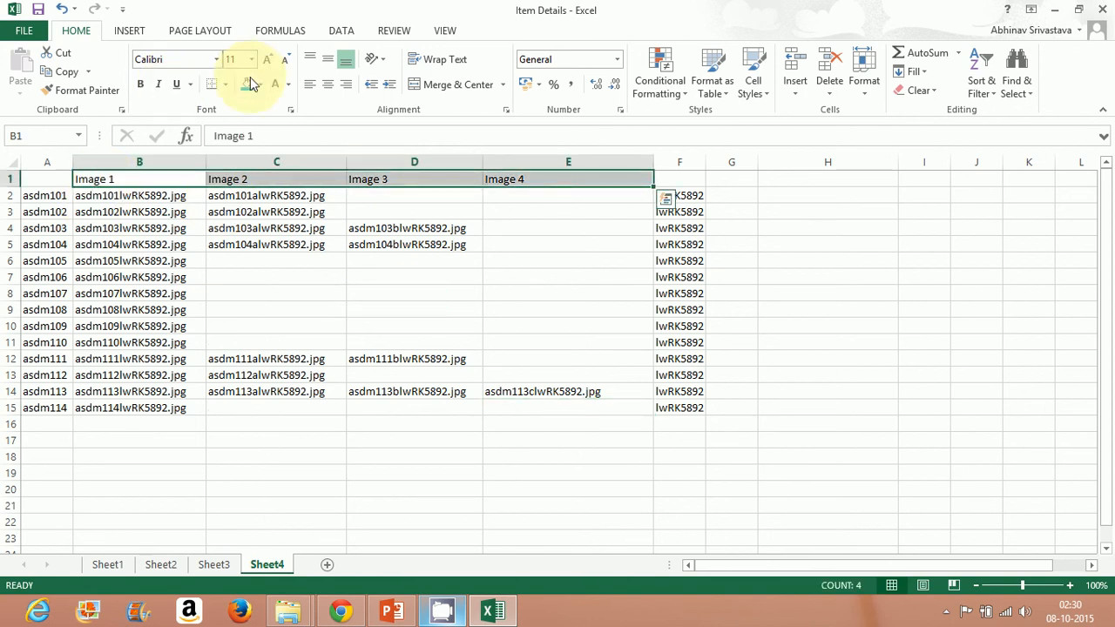
click(248, 84)
click(327, 402)
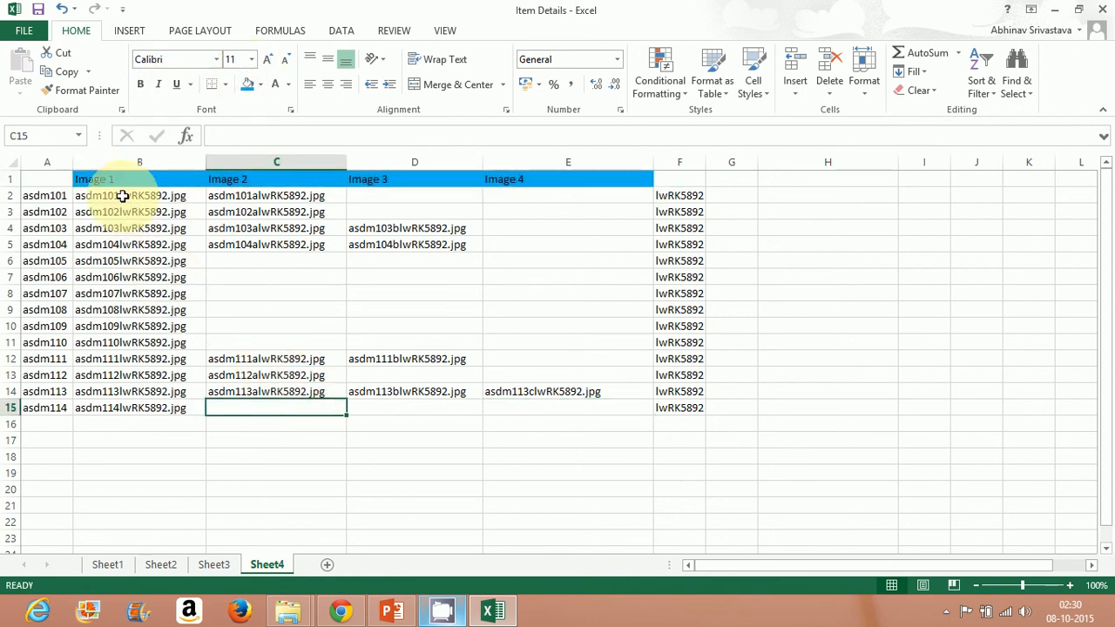
Review the product codes in column A and the image file names in columns B to E.
drag(48, 195, 29, 477)
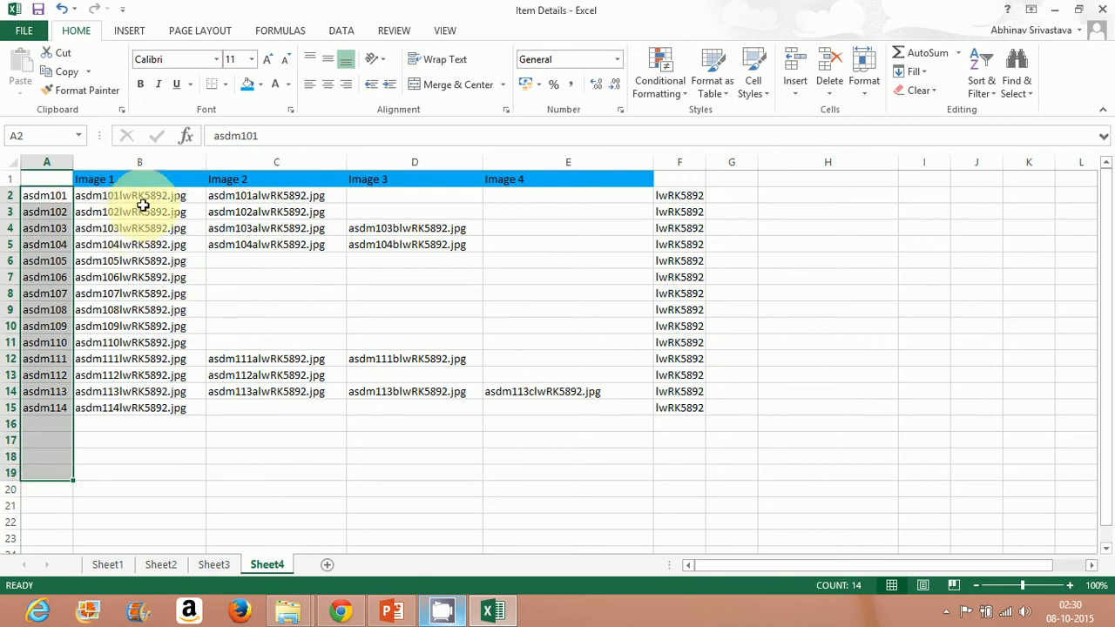
drag(142, 195, 581, 416)
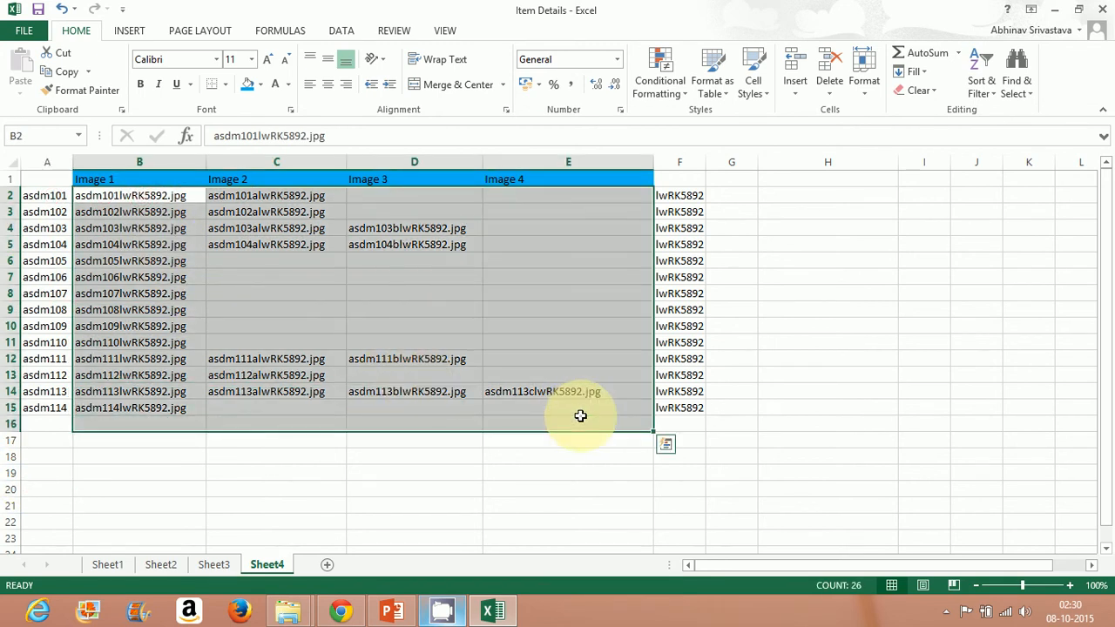
click(526, 505)
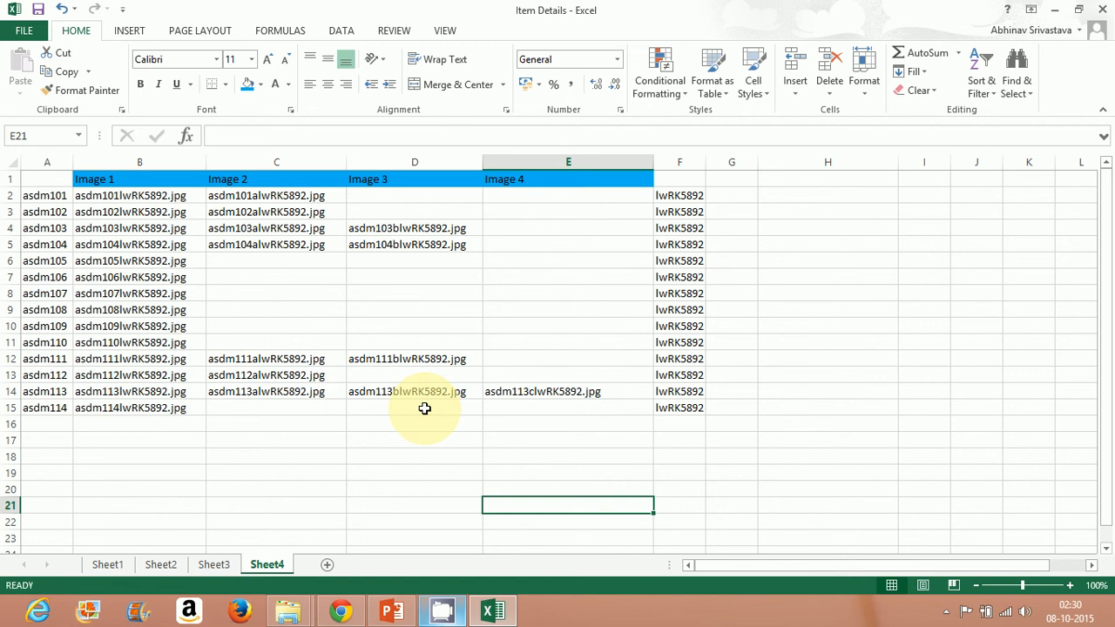
Go through the other sheets to the top of Sheet1 and examine the description formula for asdm101 in I2.
click(213, 564)
click(162, 564)
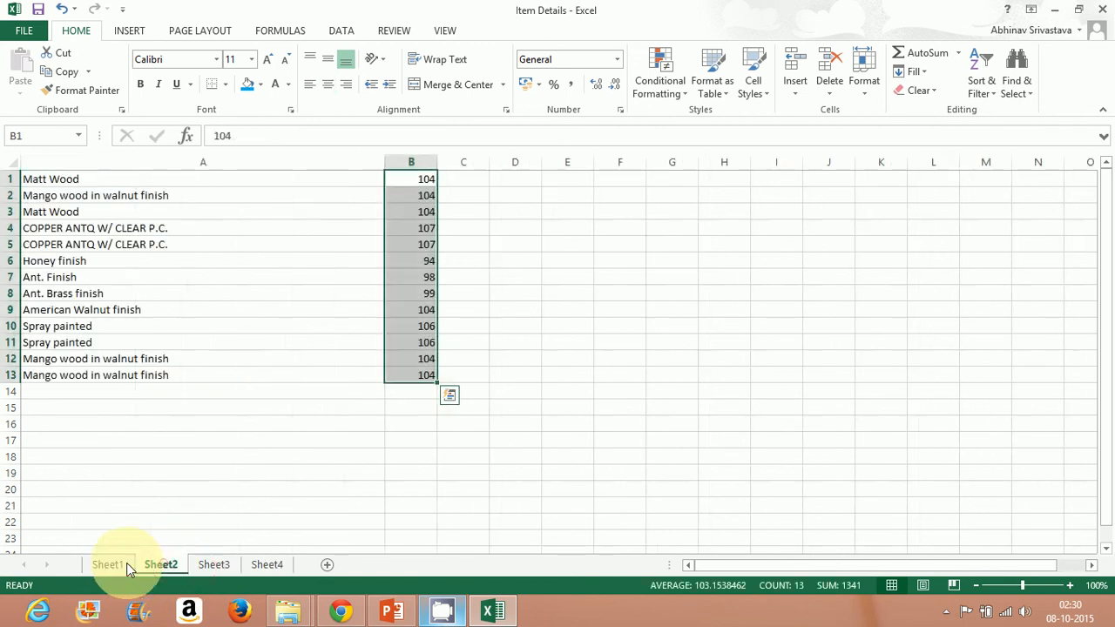
click(108, 565)
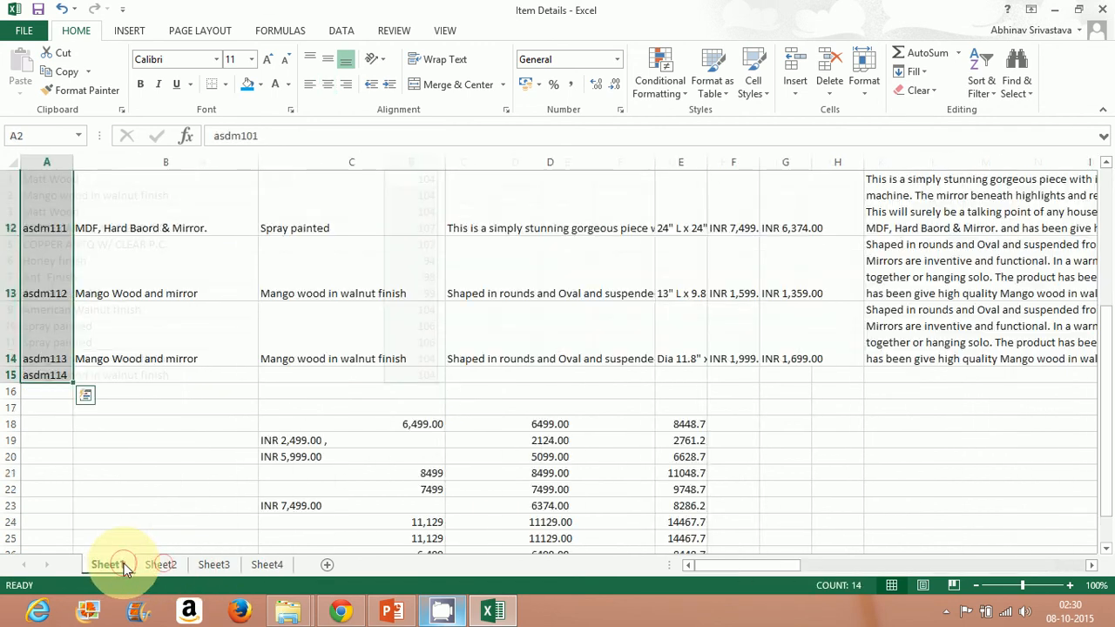
click(824, 239)
key(ctrl+Up)
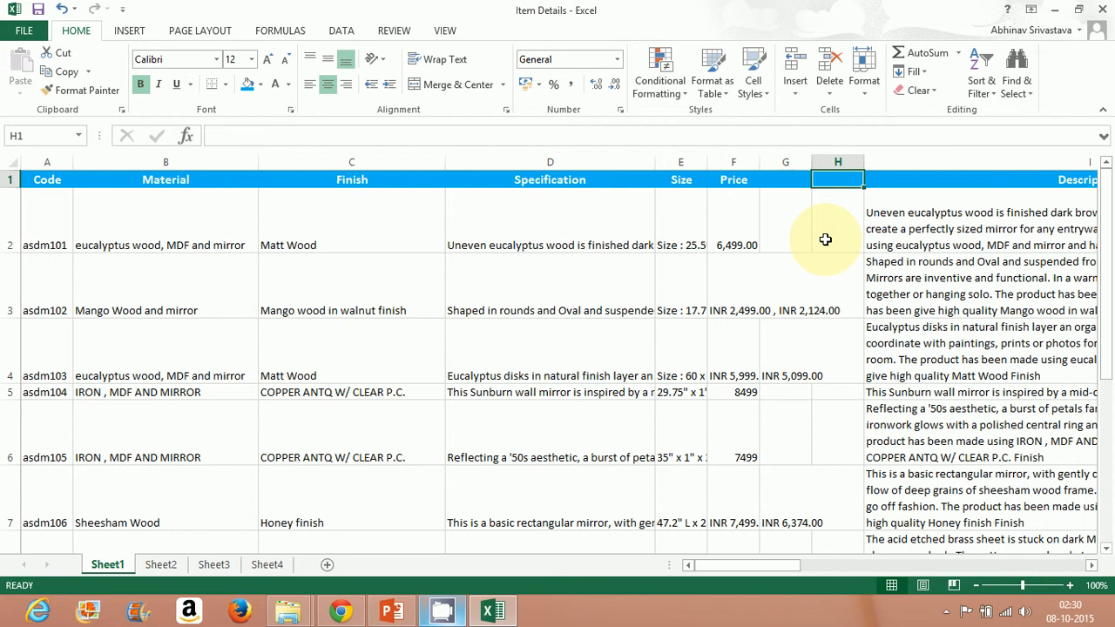
click(652, 349)
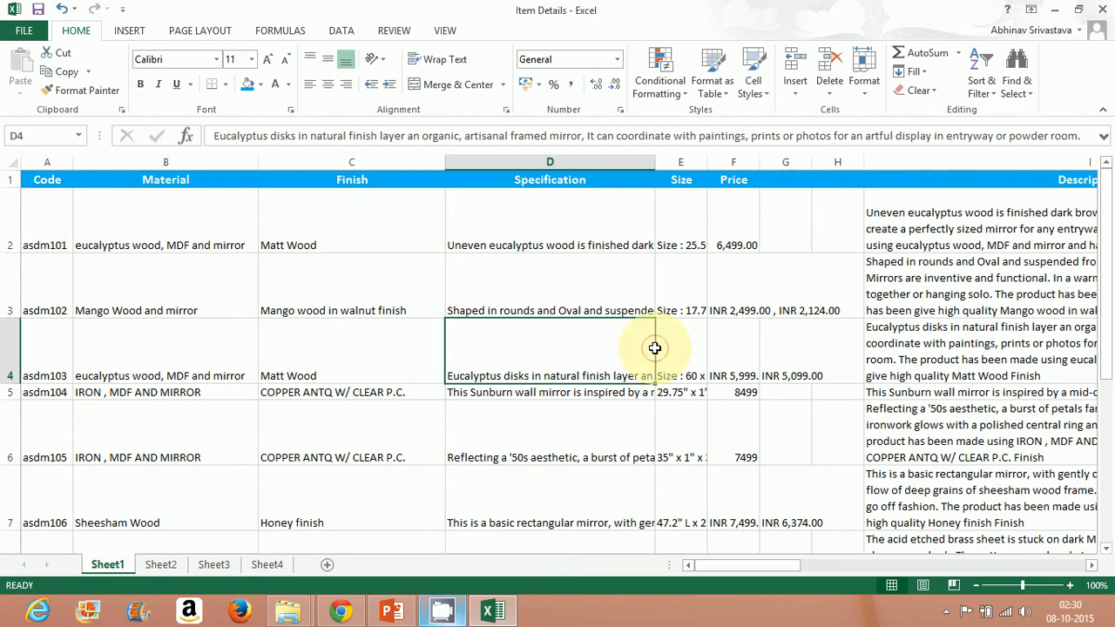
click(492, 613)
click(494, 615)
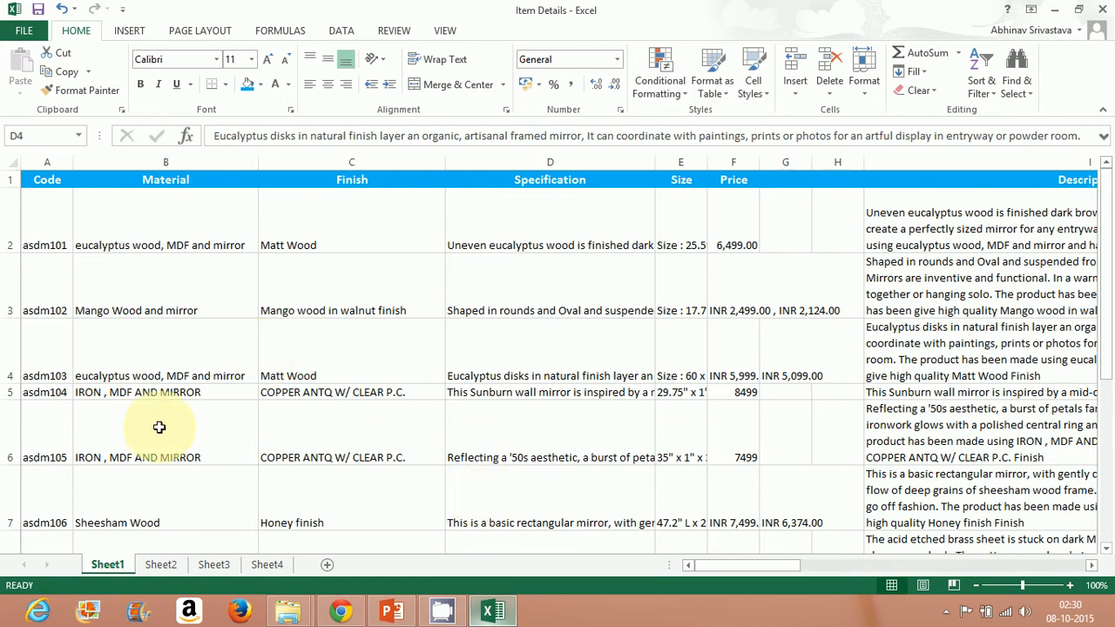
click(908, 229)
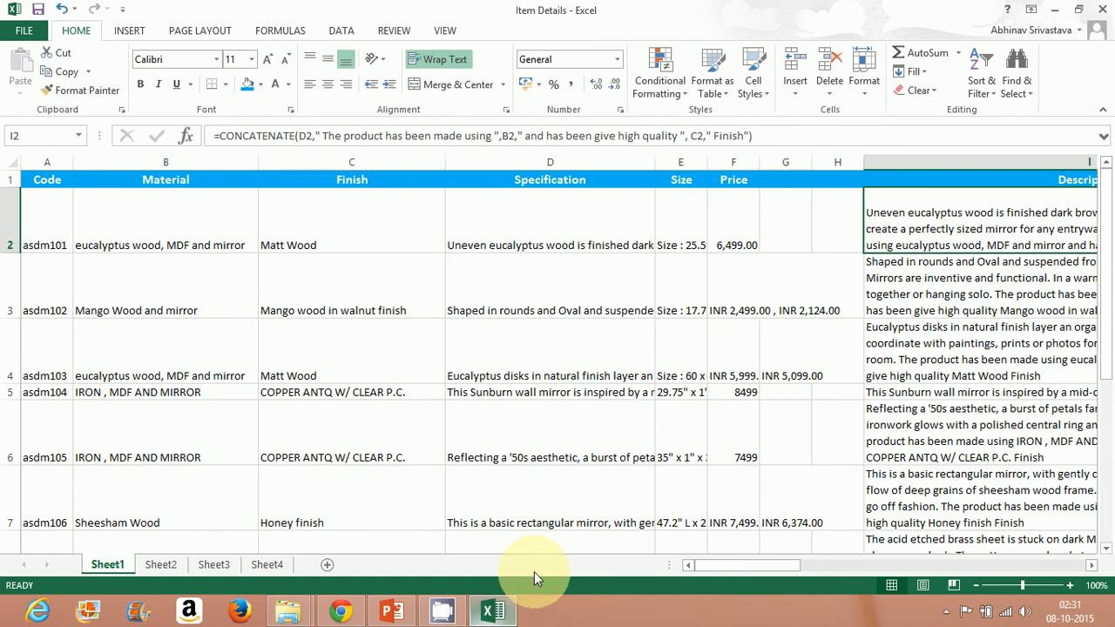
click(448, 611)
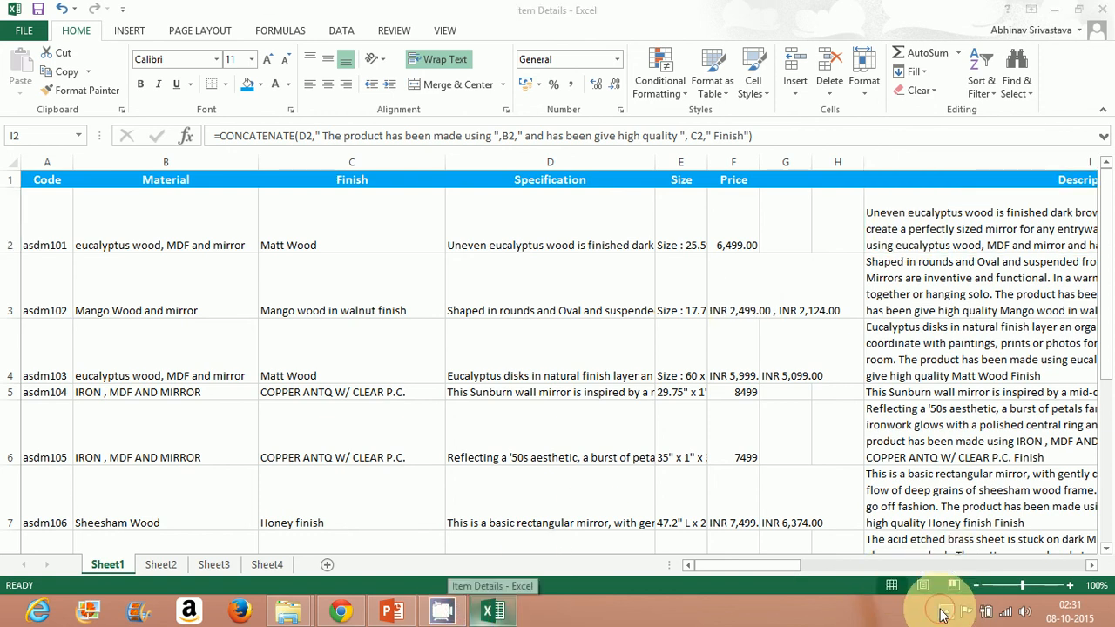
click(947, 610)
click(969, 526)
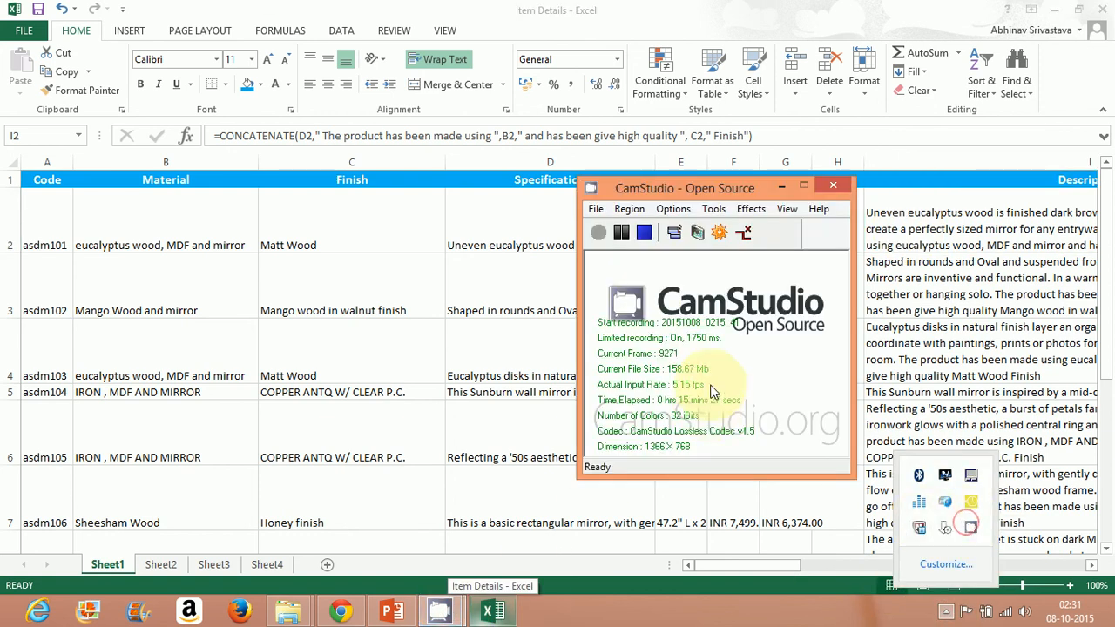